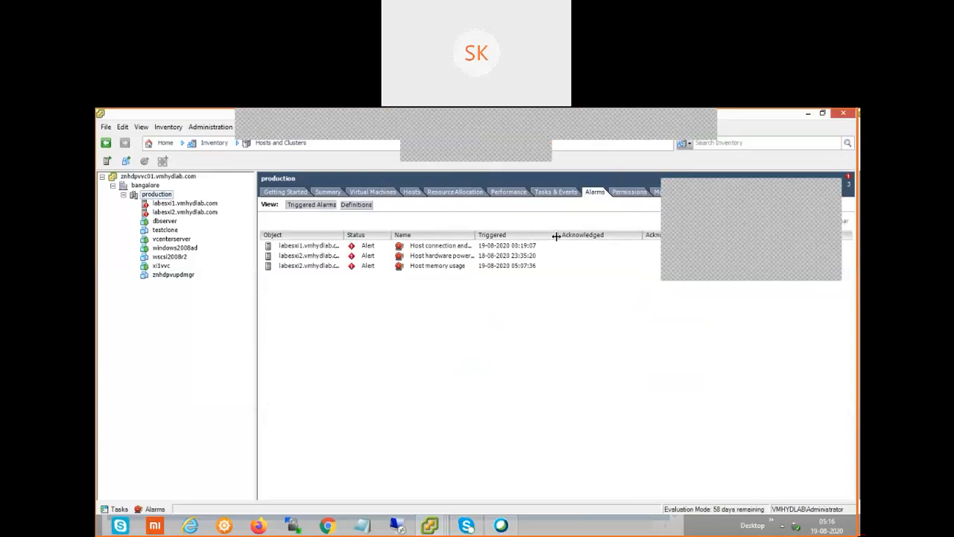
Clear the labesxi1 Host connection alarm from production's triggered alarms
left_click(363, 247)
right_click(363, 250)
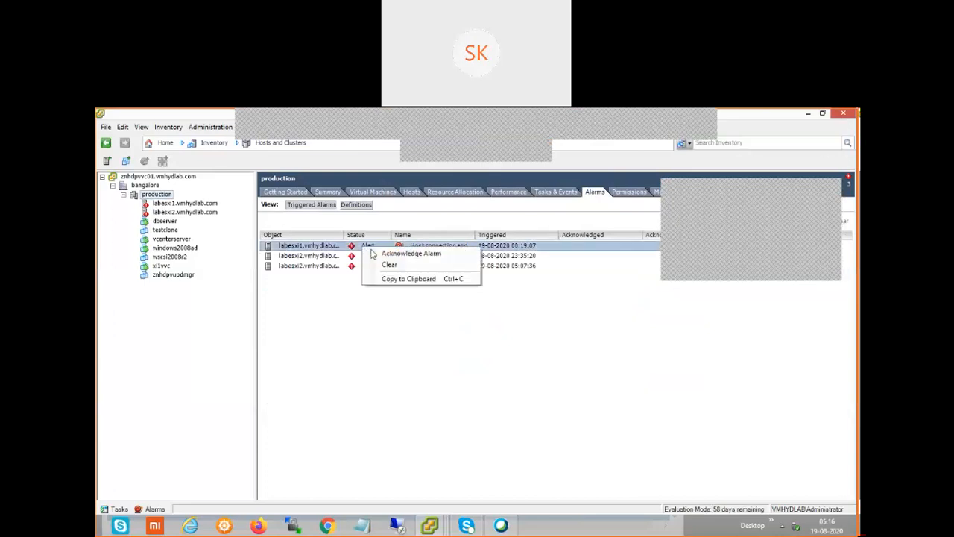
left_click(390, 265)
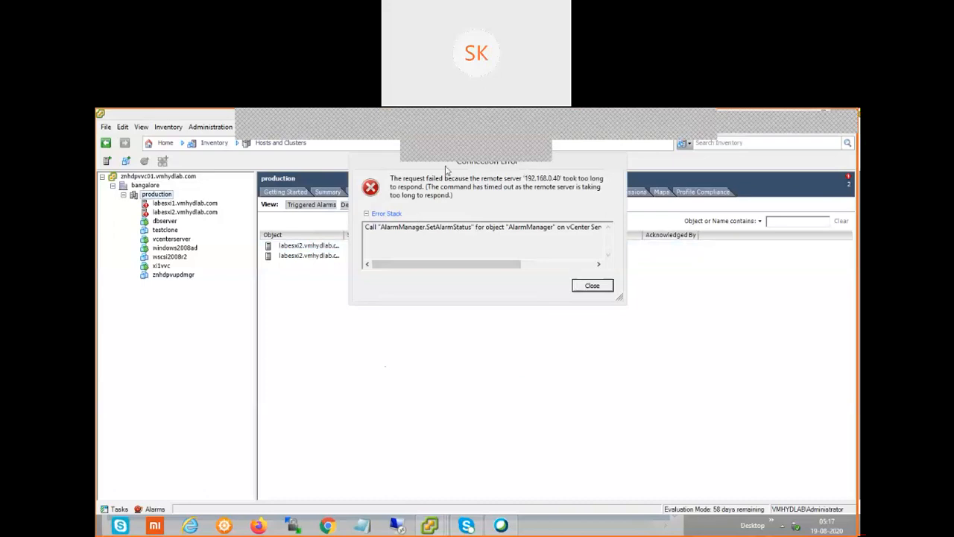
Move the 192.168.0.40 time-out error off the alarms, scroll its details, and close it
left_click_drag(390, 164, 382, 203)
left_click_drag(503, 304, 587, 303)
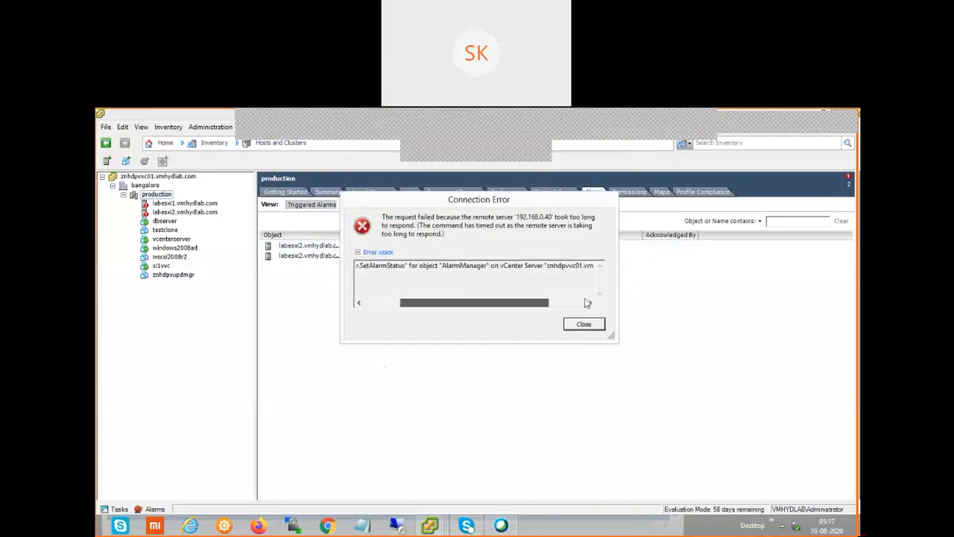
left_click_drag(526, 288, 587, 304)
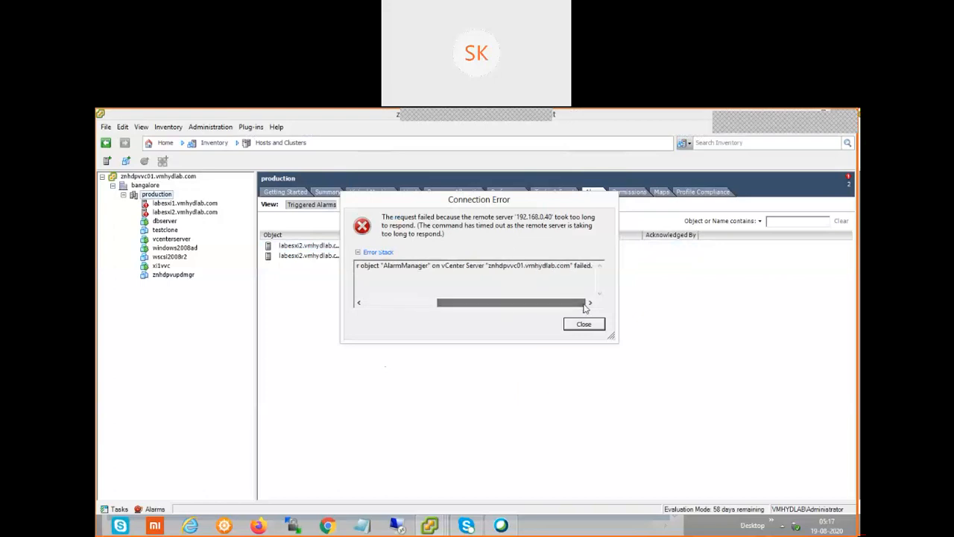
left_click_drag(460, 304, 380, 303)
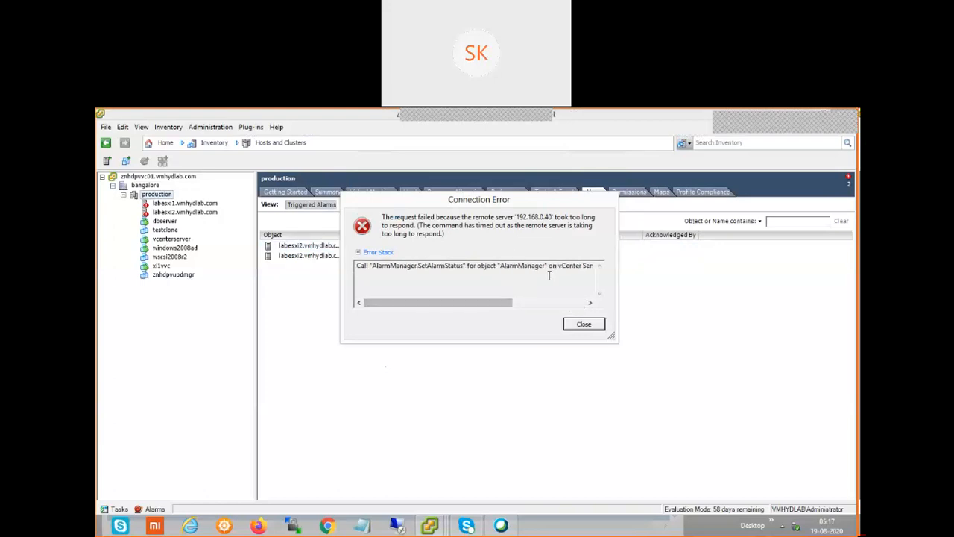
left_click_drag(499, 200, 559, 307)
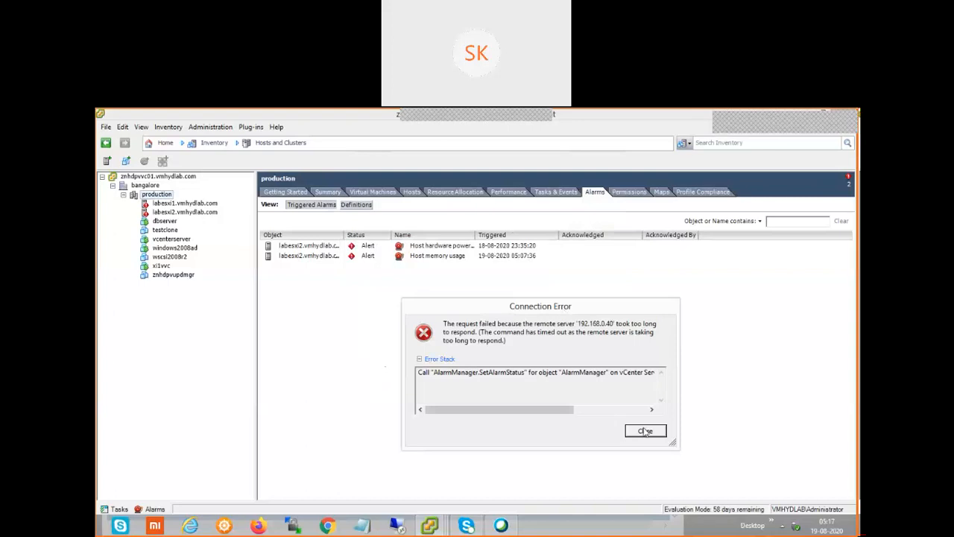
left_click(644, 431)
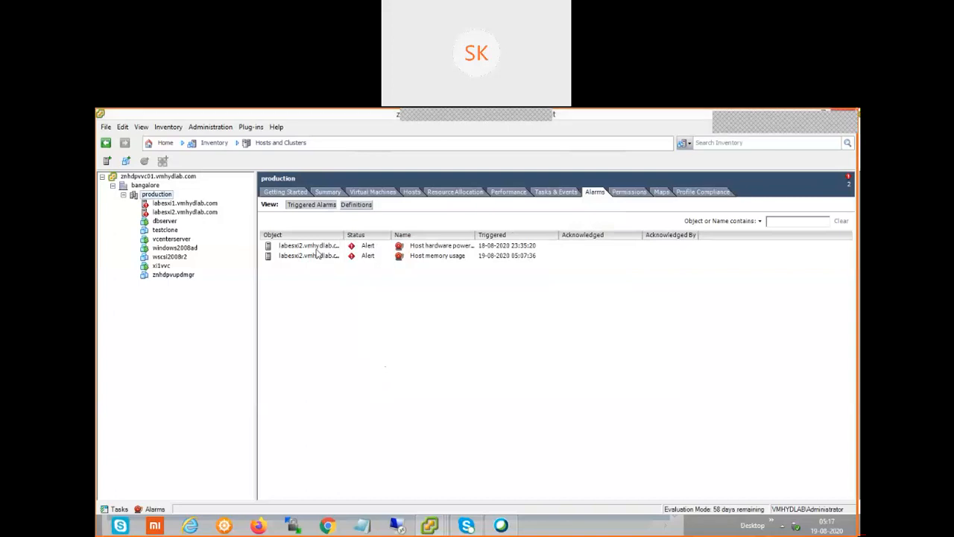
Clear the labesxi2 Host hardware power alarm, dismiss the new error, and restore the window
right_click(317, 247)
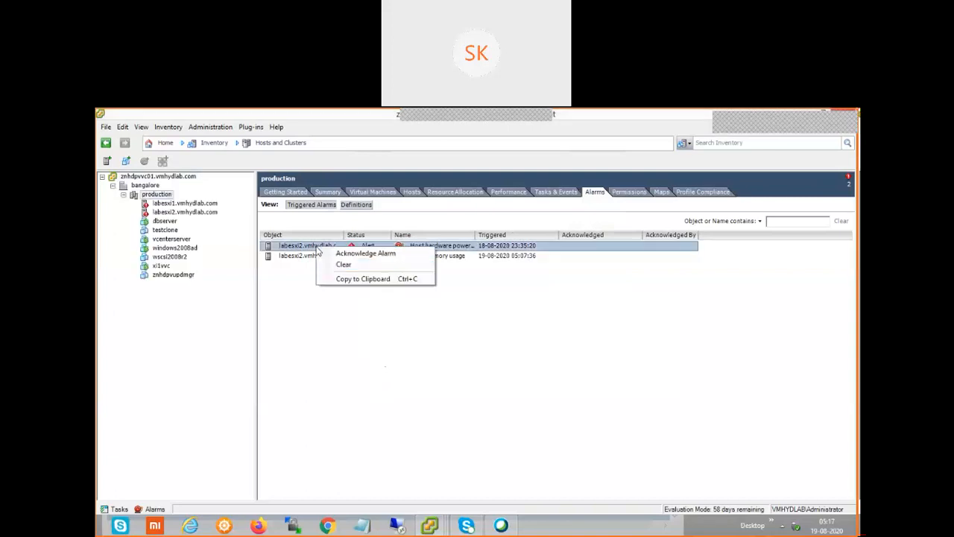
left_click(376, 264)
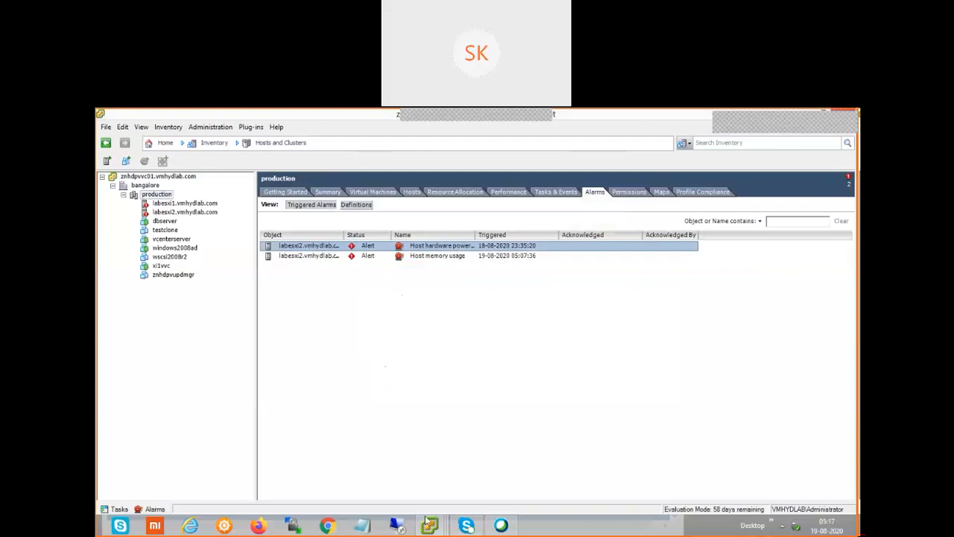
mouse_move(428, 523)
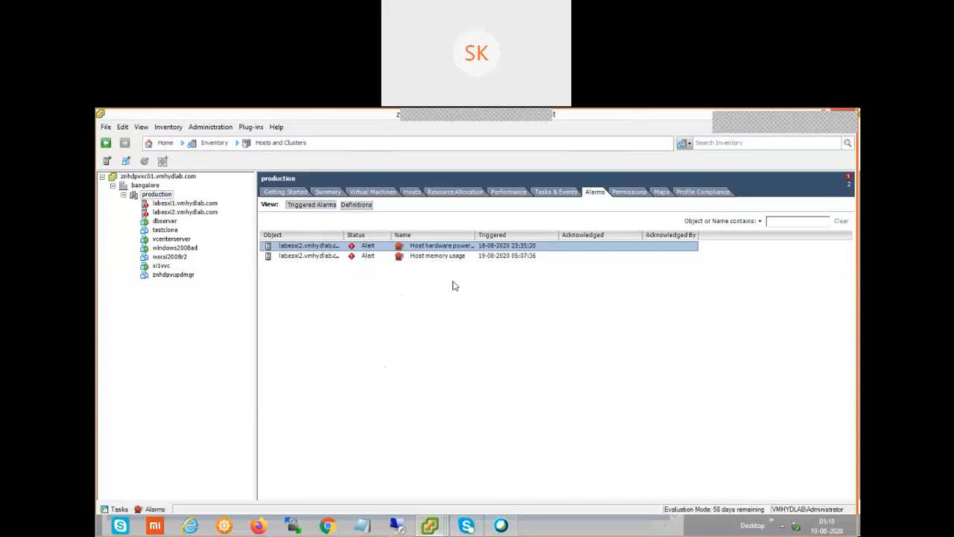
left_click(590, 284)
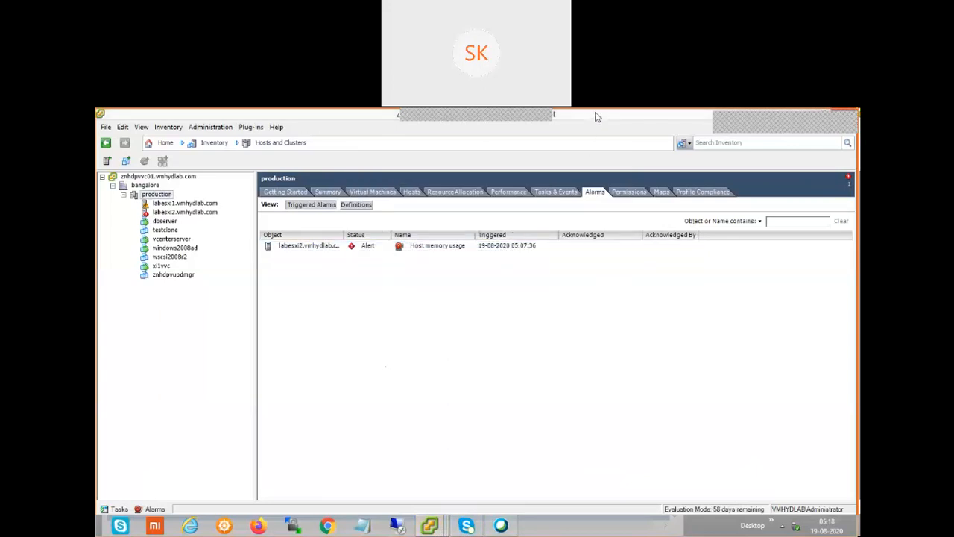
double_click(597, 117)
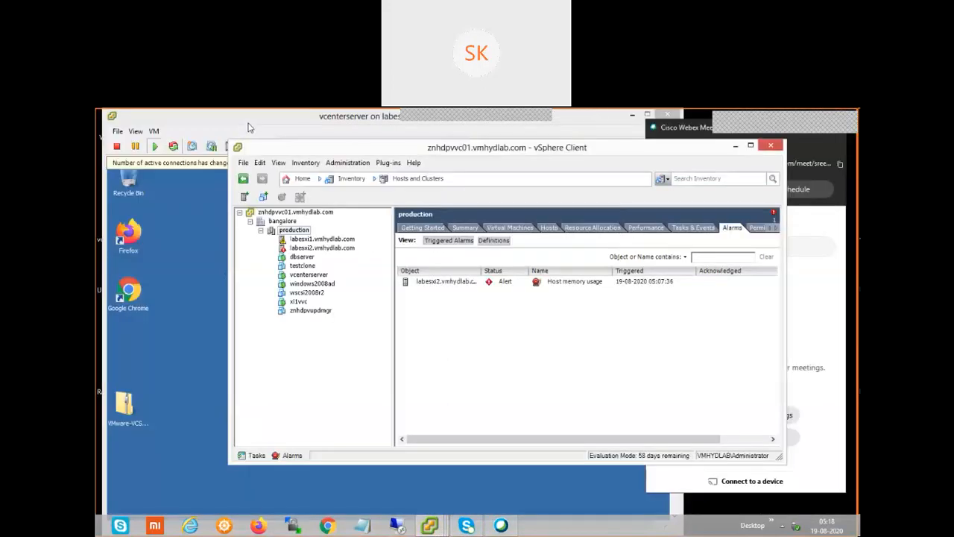
Move the vcenterserver console aside and launch a new vSphere Client session from the desktop
left_click(250, 128)
mouse_move(360, 231)
left_mouse_down()
mouse_move(347, 223)
mouse_move(358, 224)
left_mouse_up()
double_click(157, 287)
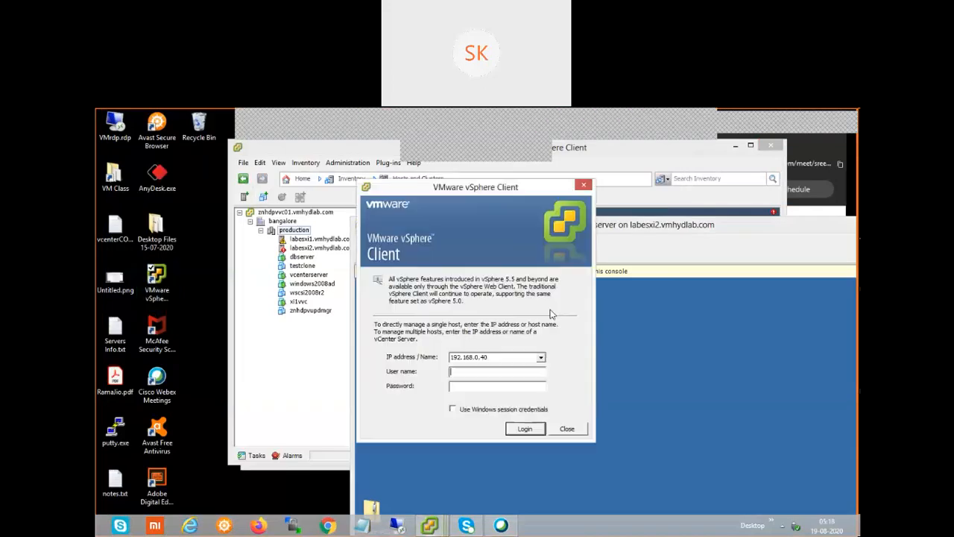
Log in to server 192.168.0.36 with the administrator user name and account password
left_click(541, 358)
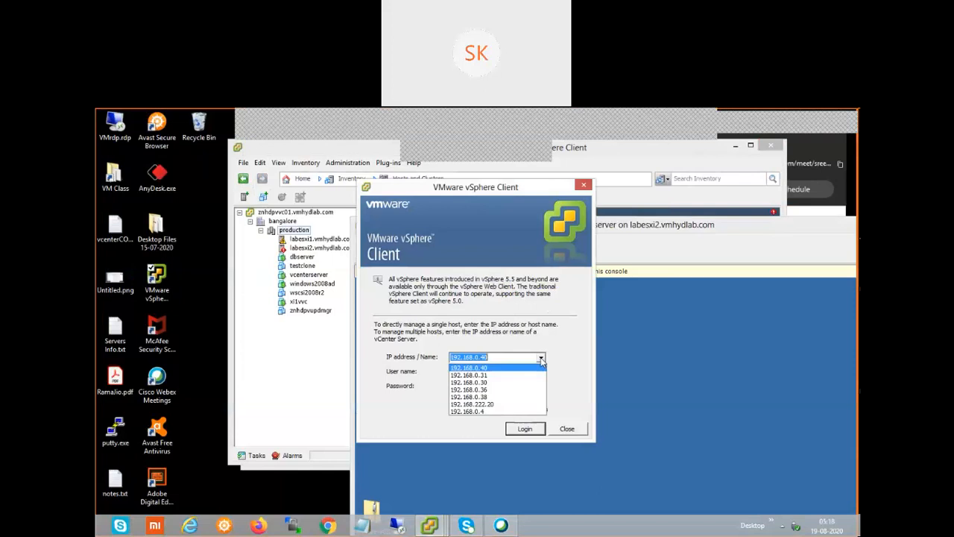
left_click(499, 389)
left_click(496, 372)
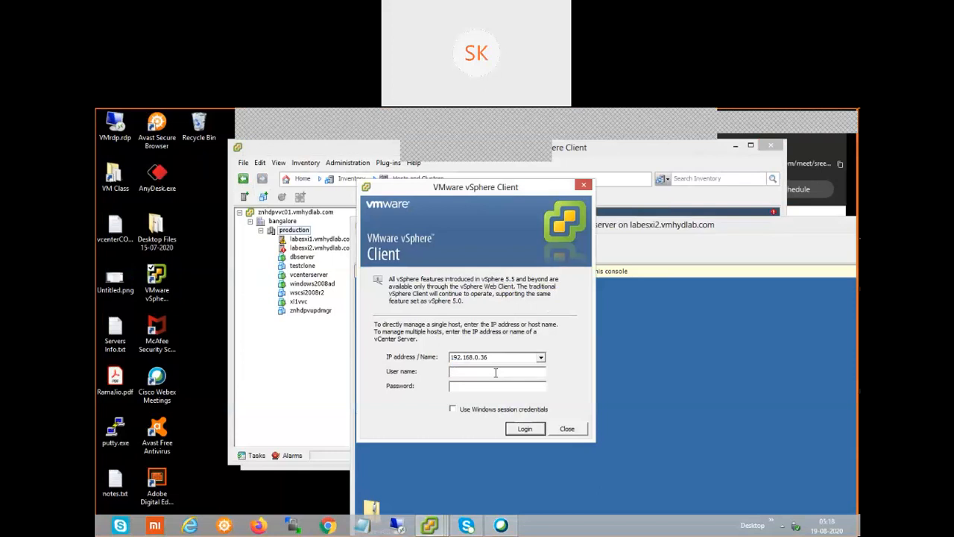
type("administrator")
key("Tab")
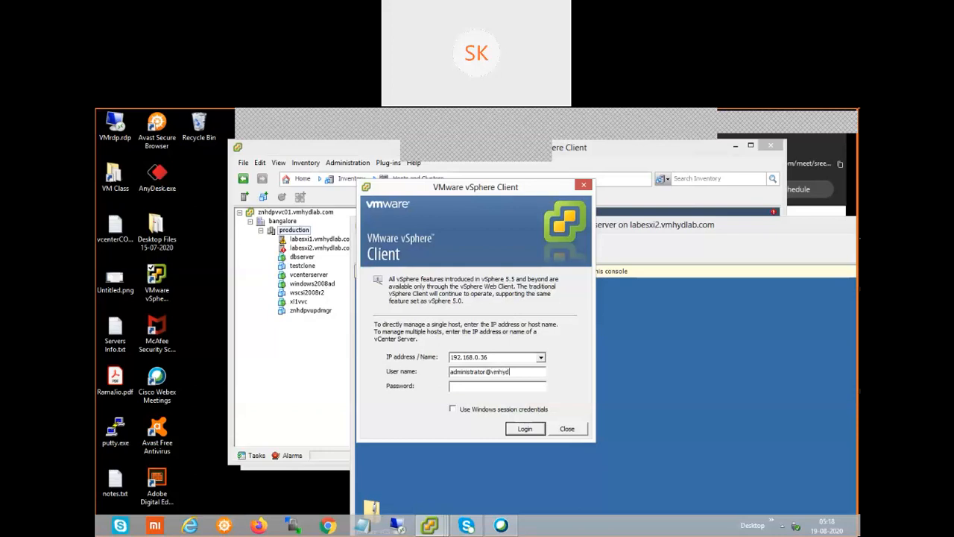
type("@vmhydlab.com")
left_click(521, 430)
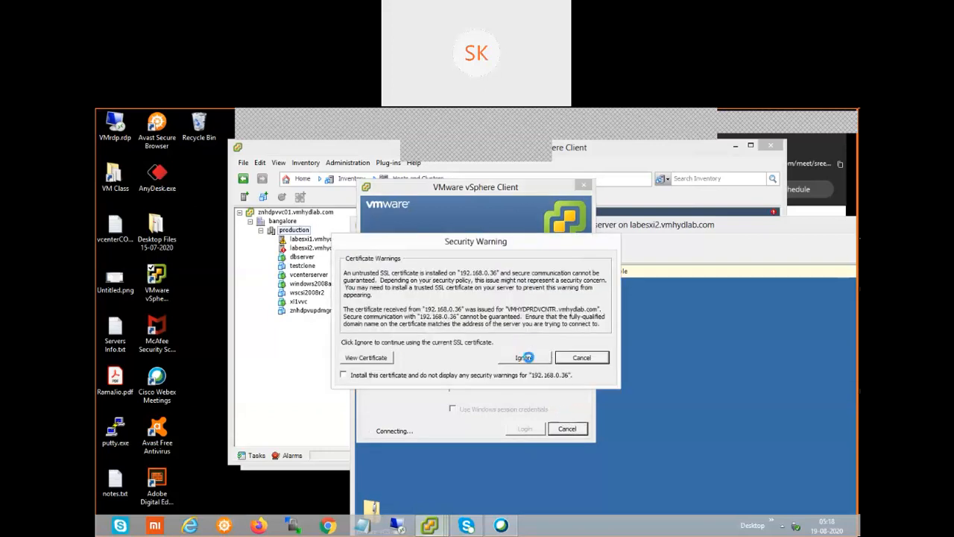
Ignore the untrusted SSL certificate warning and let the 192.168.0.36 vCenter connection finish
left_click(527, 357)
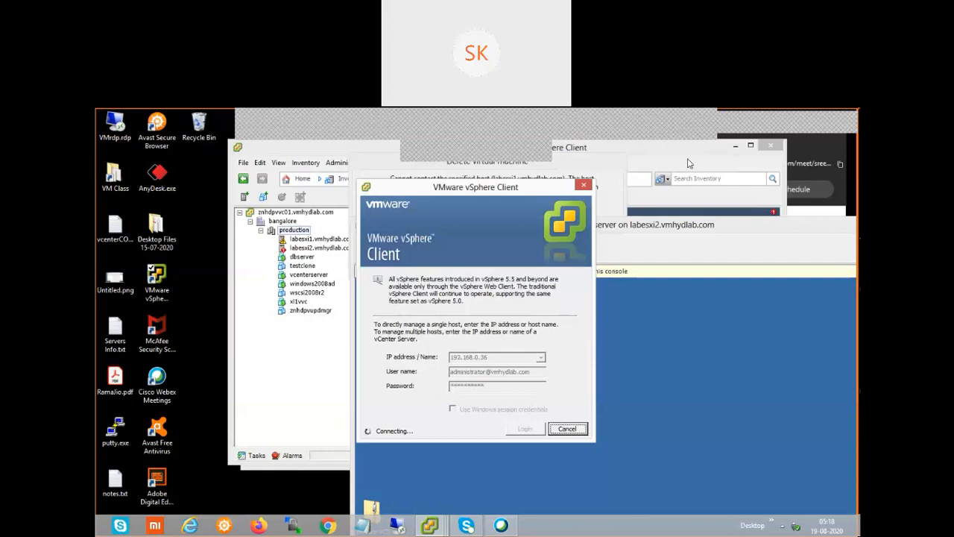
left_click(463, 125)
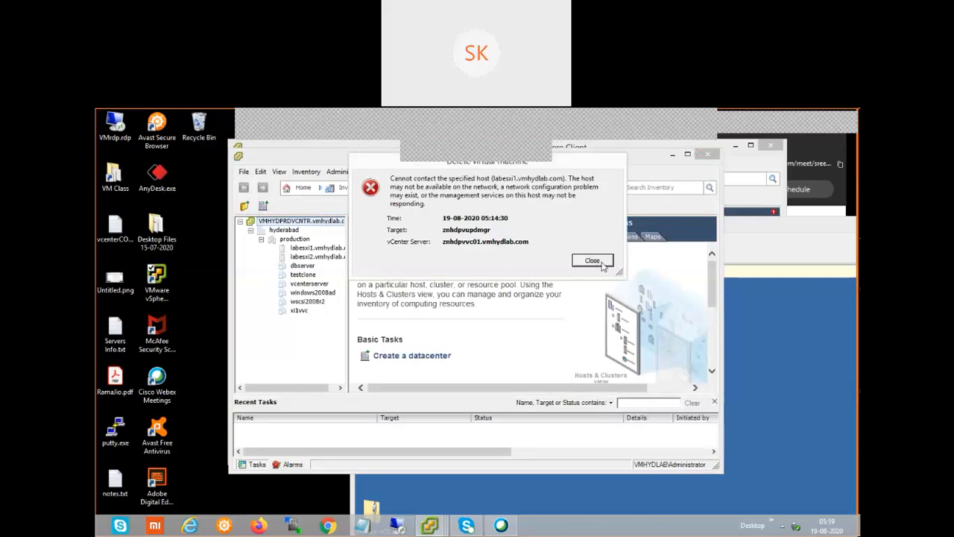
Dismiss the cannot-contact-labesxi1 error, move the other windows aside, and minimize the znhdpvvc01 client
left_click(601, 263)
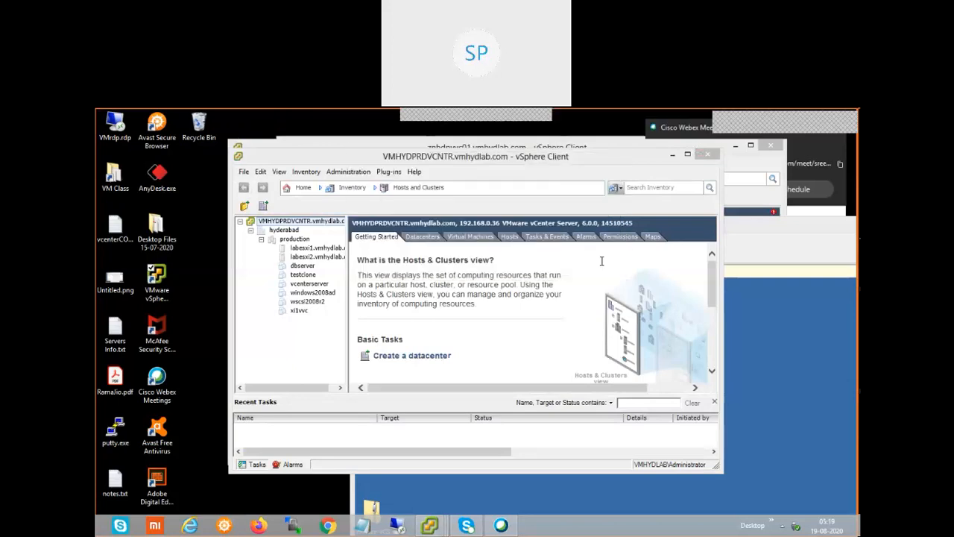
left_click_drag(556, 163, 488, 179)
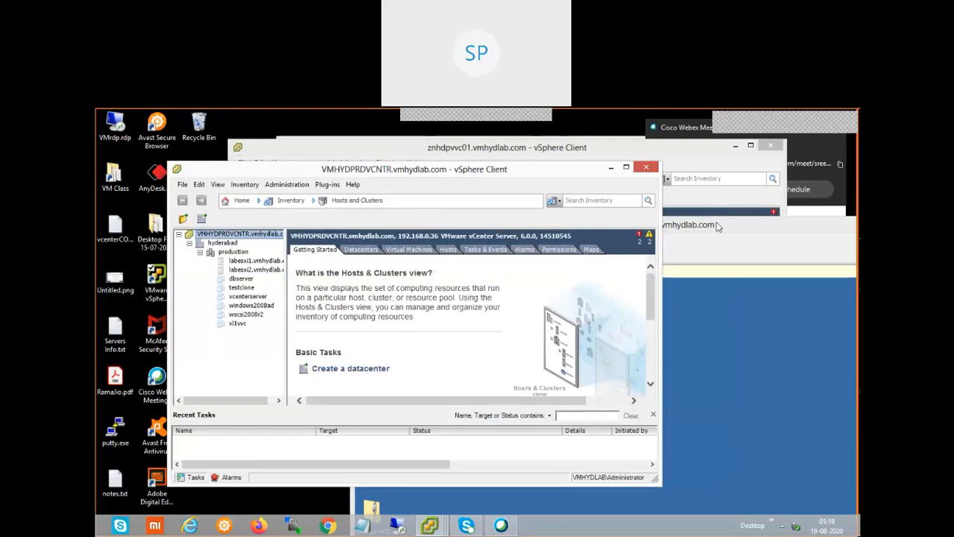
left_click(665, 224)
left_click_drag(634, 221, 526, 228)
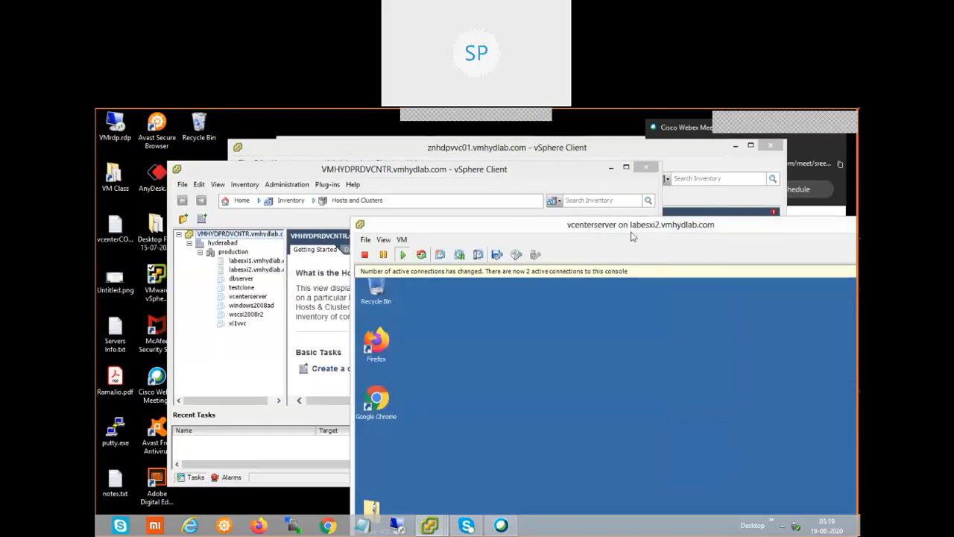
left_click(681, 212)
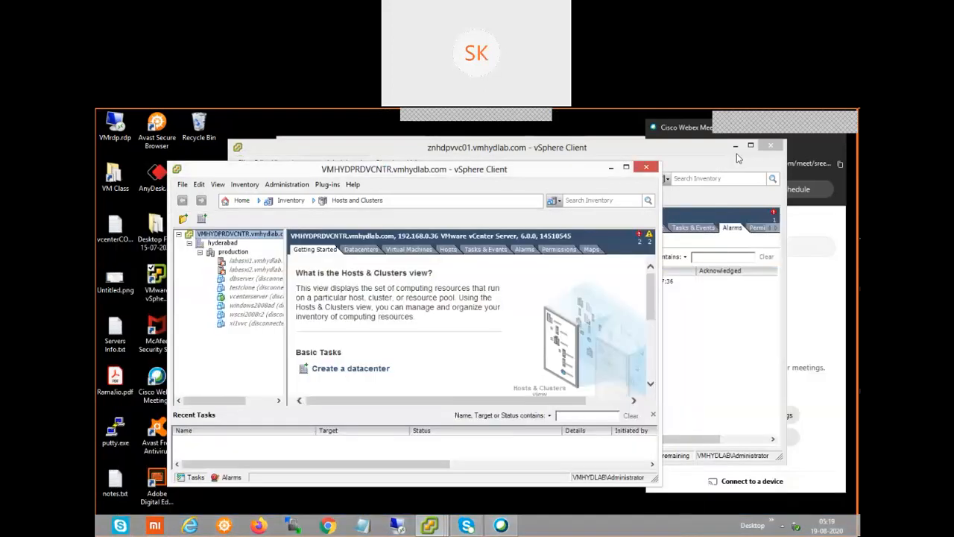
left_click(735, 146)
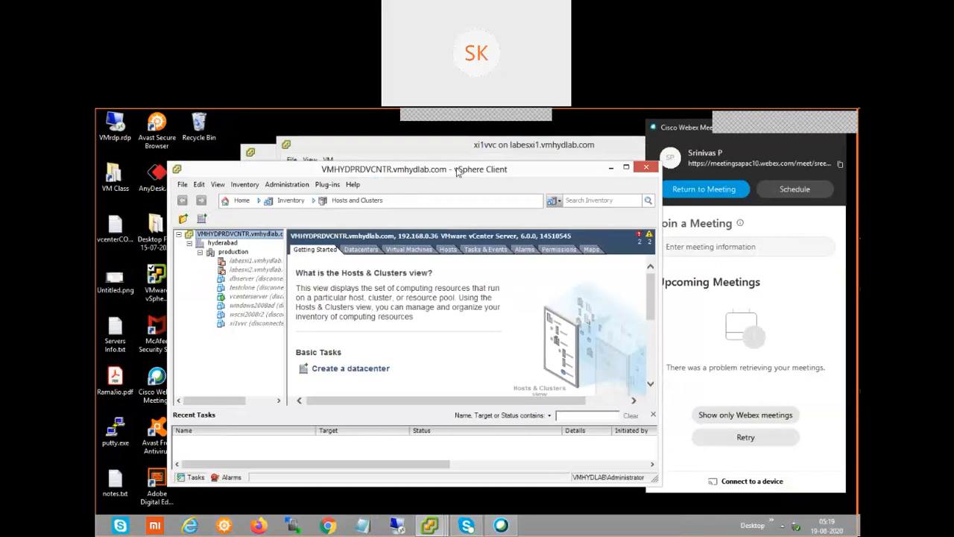
Maximize the VMHYDPRDVCNTR window and acknowledge the 53-day evaluation licence notice
double_click(458, 170)
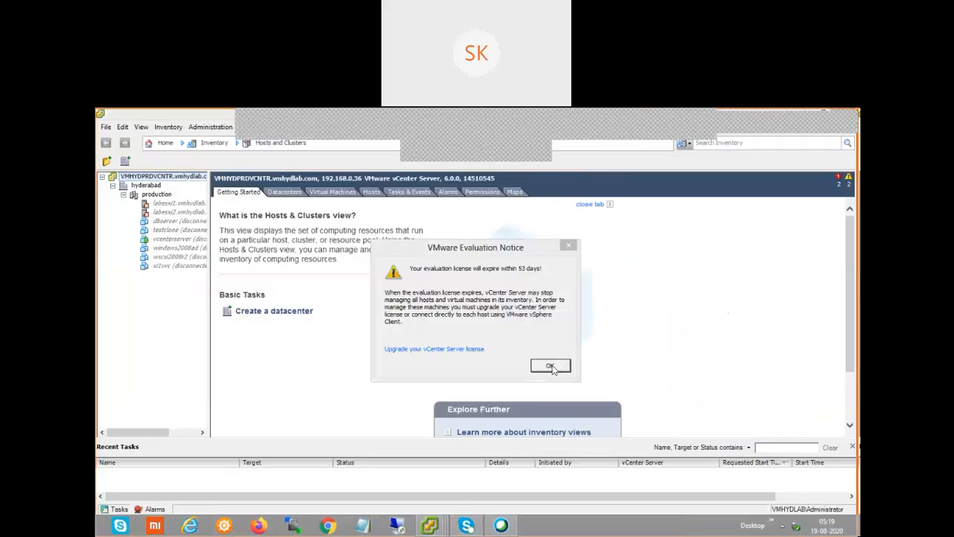
left_click(550, 366)
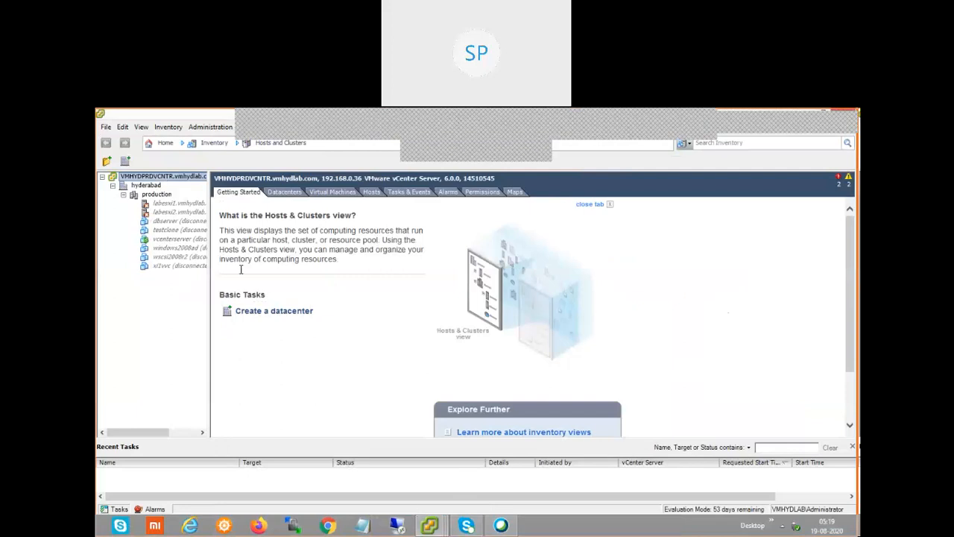
mouse_move(443, 530)
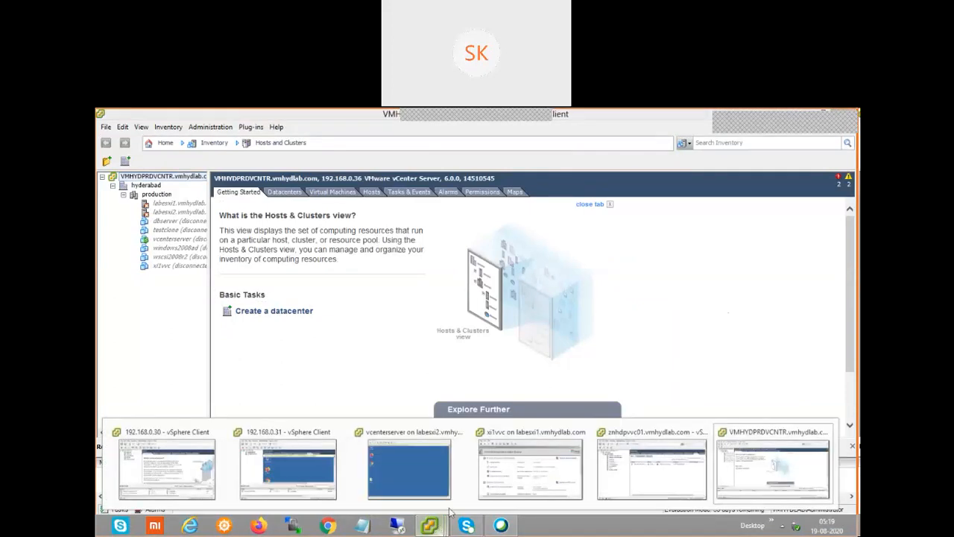
Bring the znhdpvvc01 window to the front and select the testclone virtual machine
left_click(659, 476)
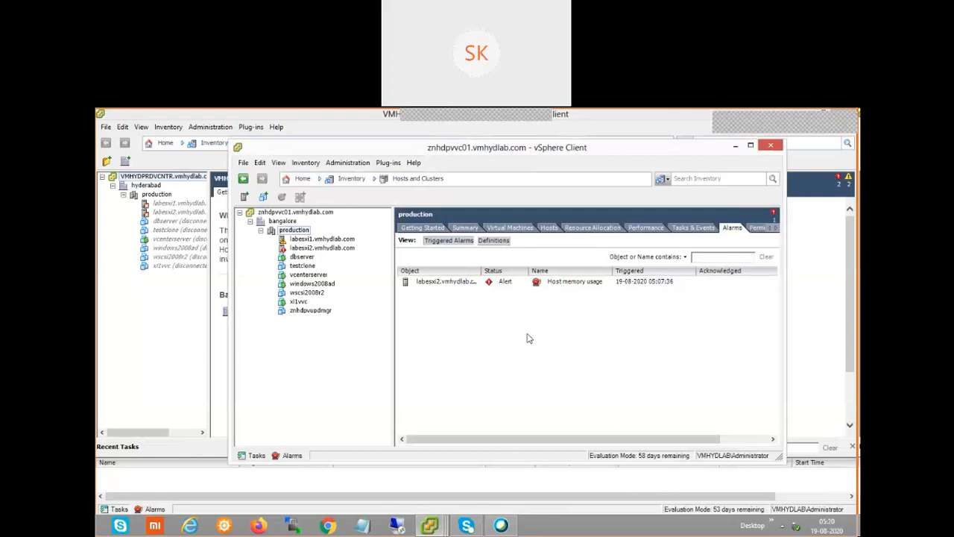
left_click(312, 267)
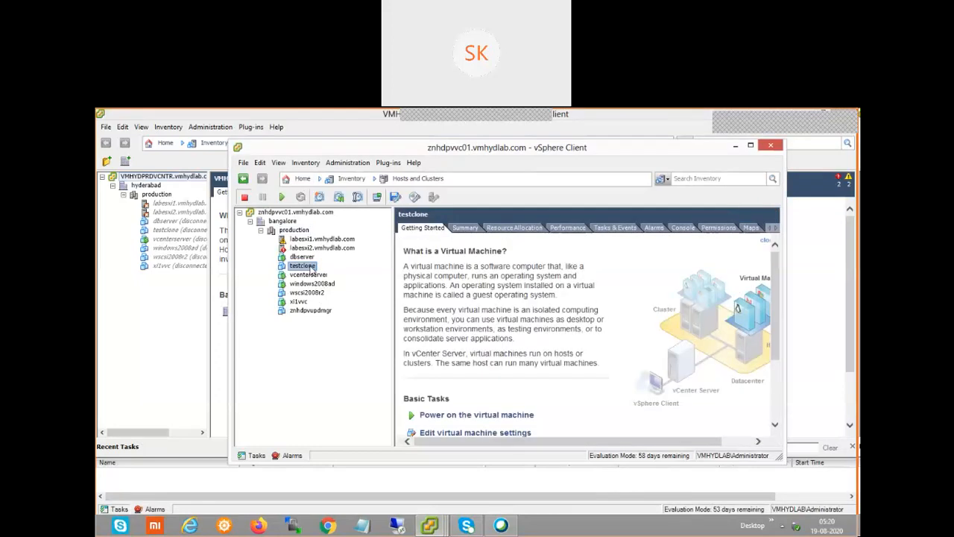
Show the File > Export submenu with Export OVF Template, Export Events and Export System Logs
left_click(243, 163)
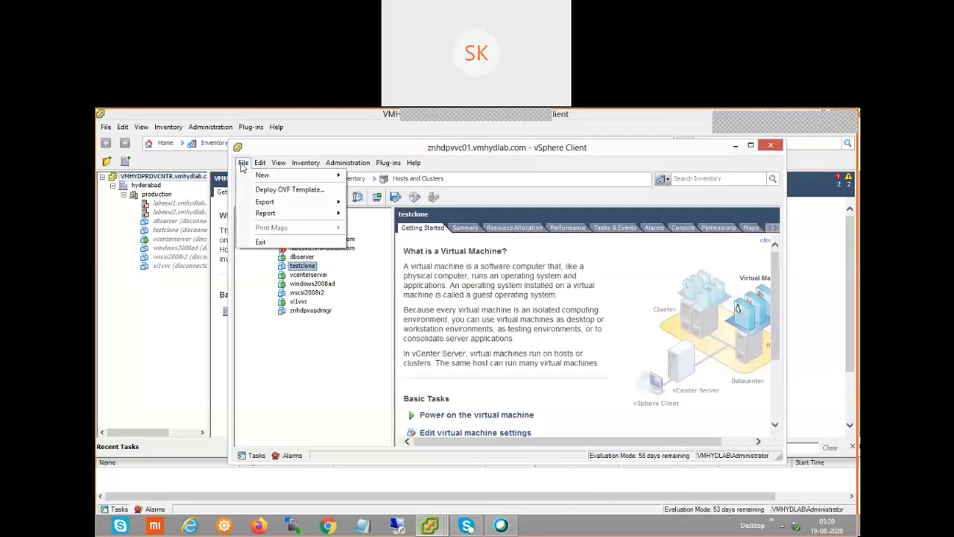
mouse_move(275, 205)
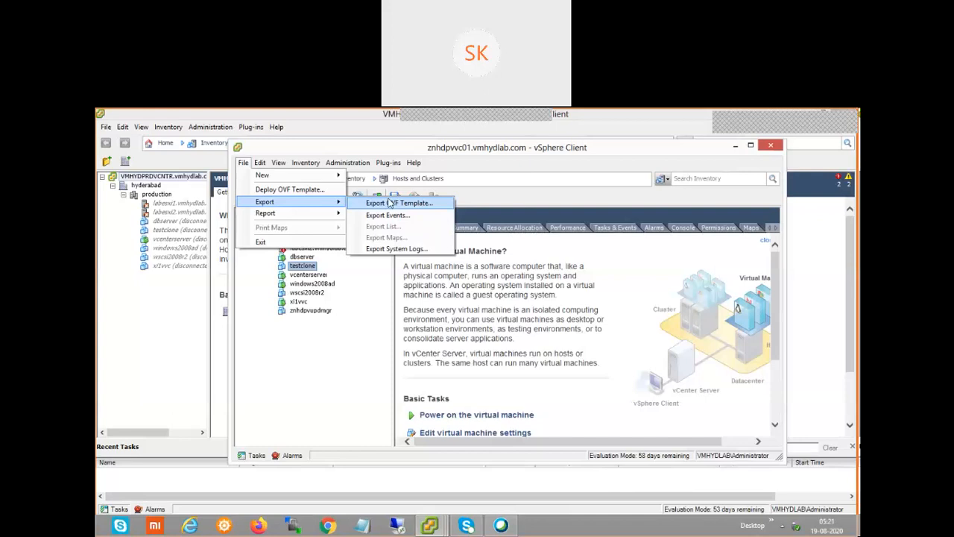
Close the File > Export submenu without exporting anything
left_click(365, 379)
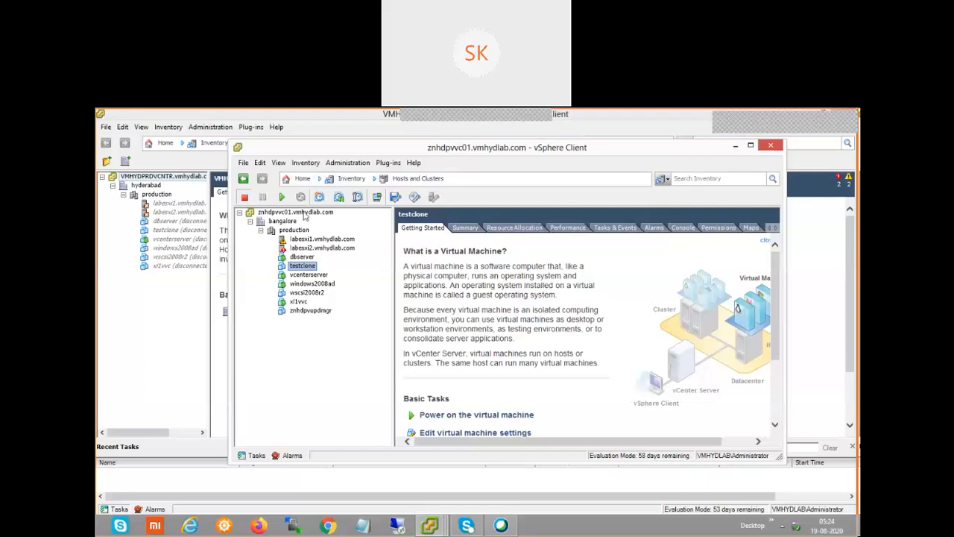
Switch to the VMs and Templates view and expand the vCenter root and bangalore datacenter
left_click(306, 164)
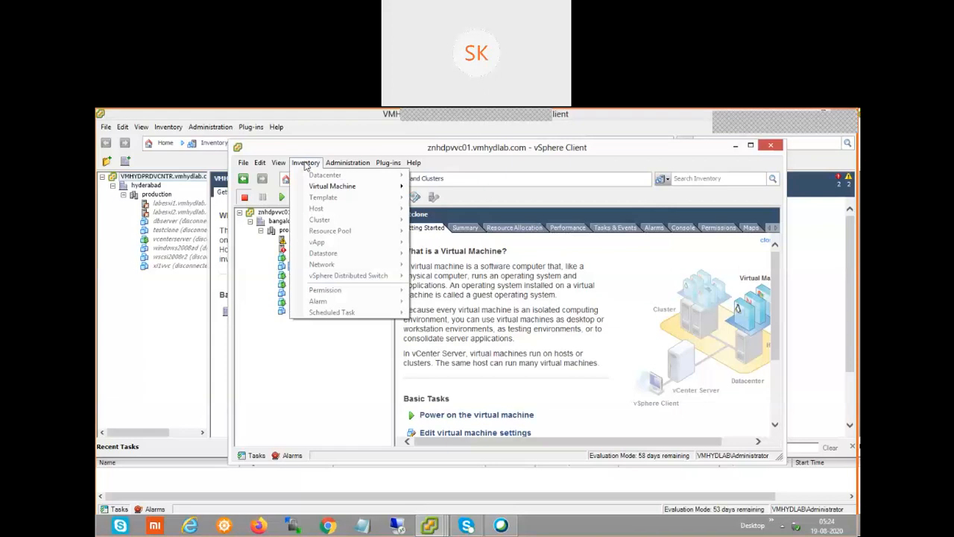
left_click(323, 153)
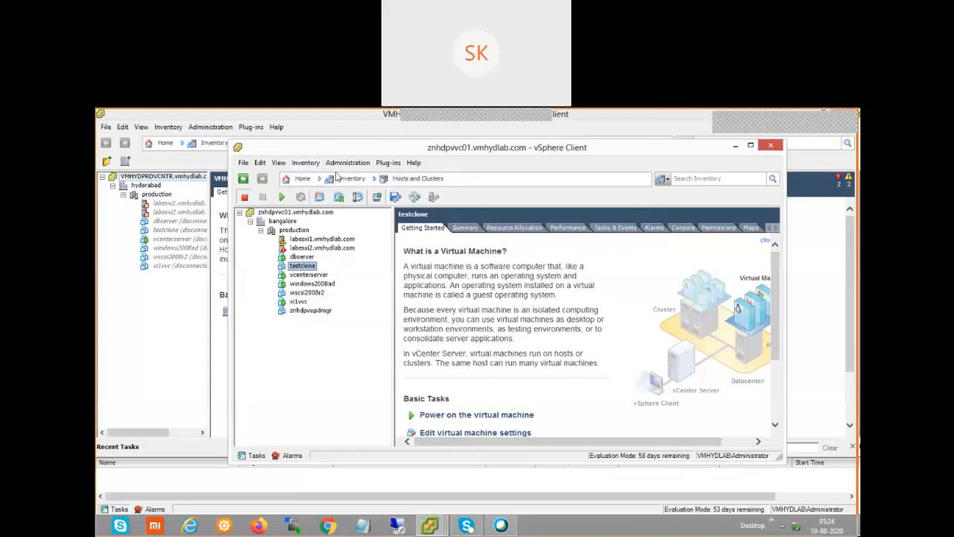
left_click(337, 179)
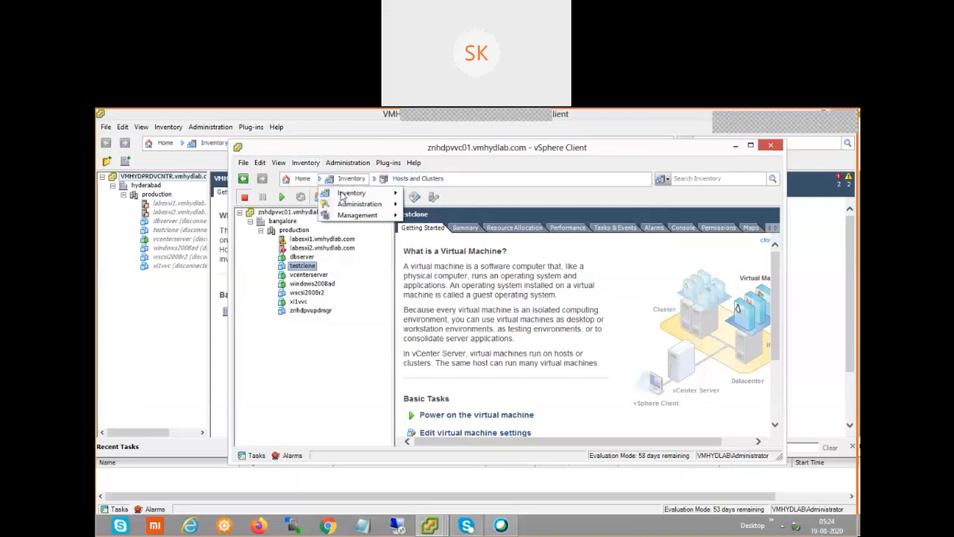
mouse_move(344, 196)
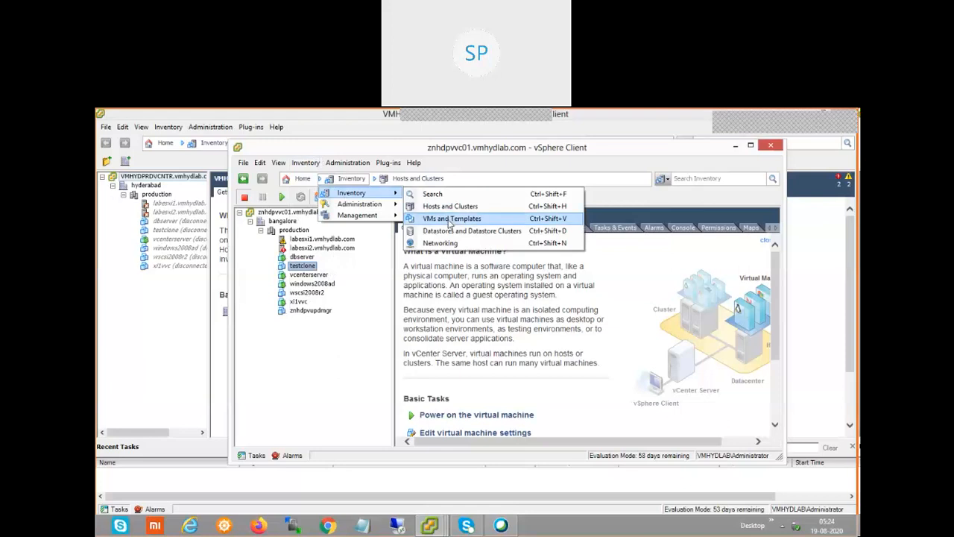
left_click(449, 219)
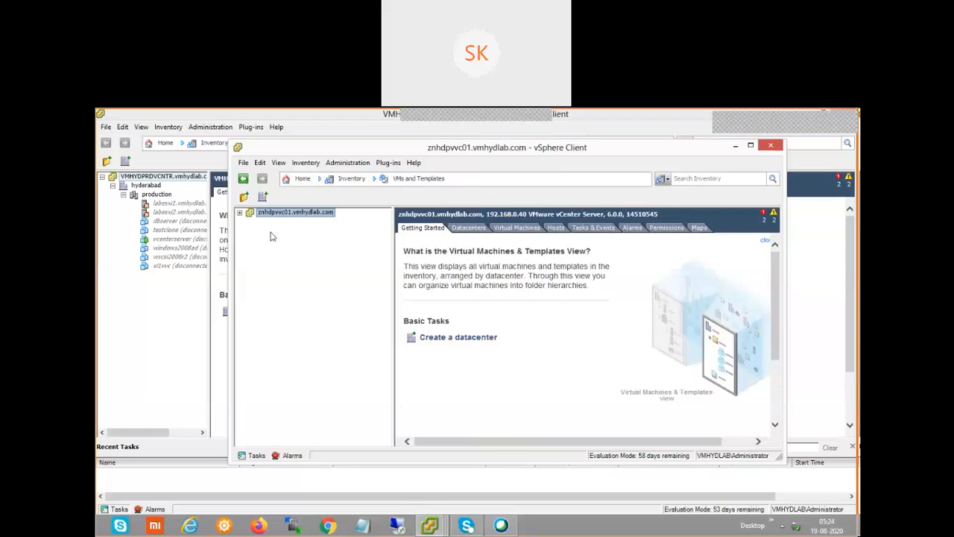
left_click(240, 213)
left_click(251, 222)
Close the znhdpvvc01 window, widen the inventory tree, and try reconnecting host labesxi1.vmhydlab.com
left_click(159, 292)
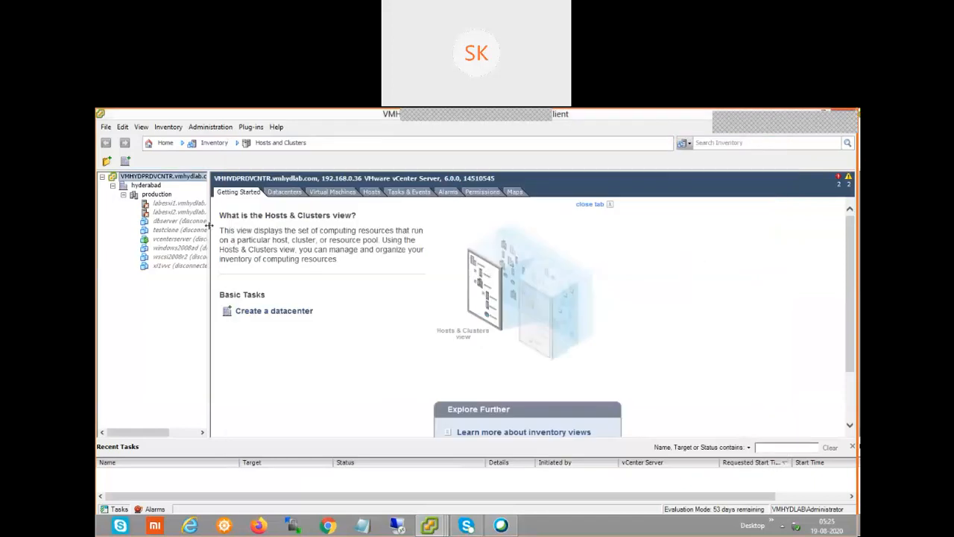
left_click_drag(209, 227, 299, 235)
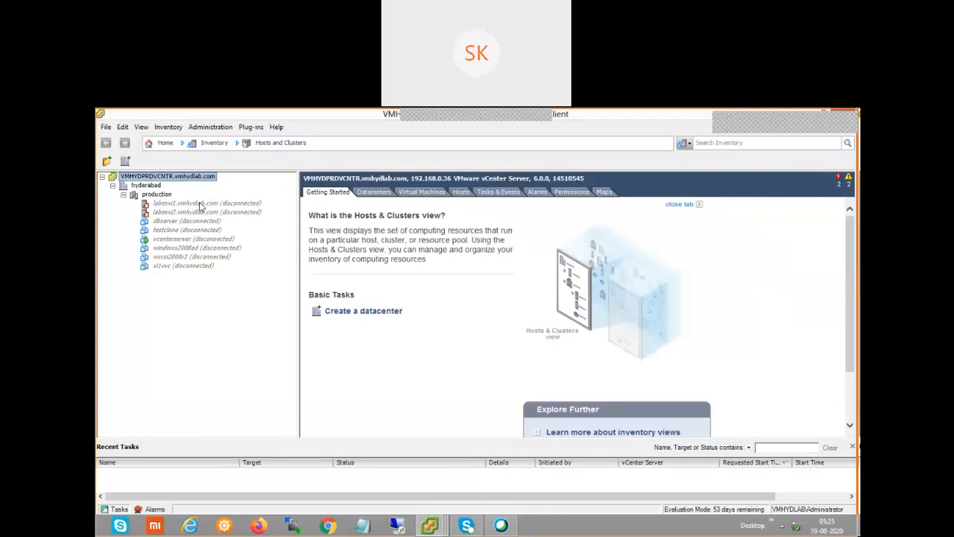
left_click(202, 204)
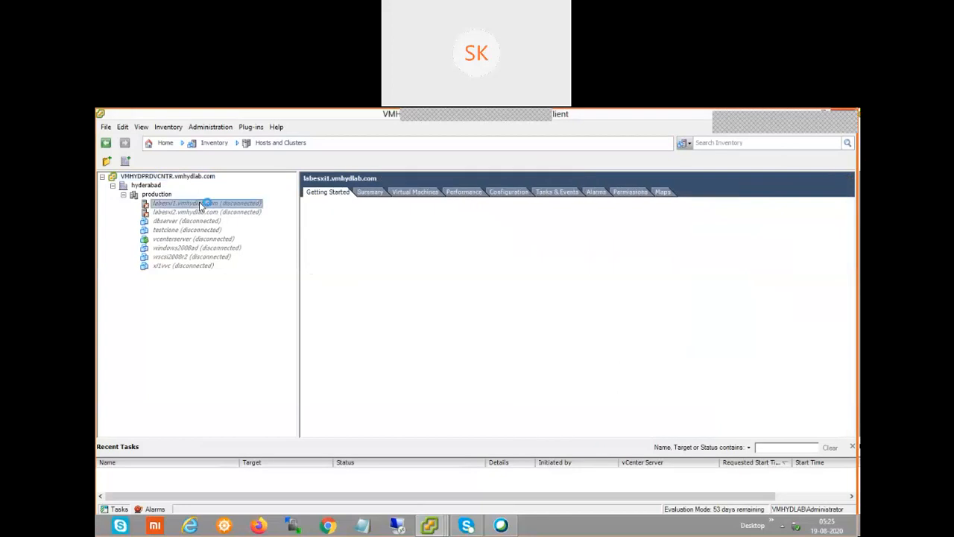
right_click(202, 204)
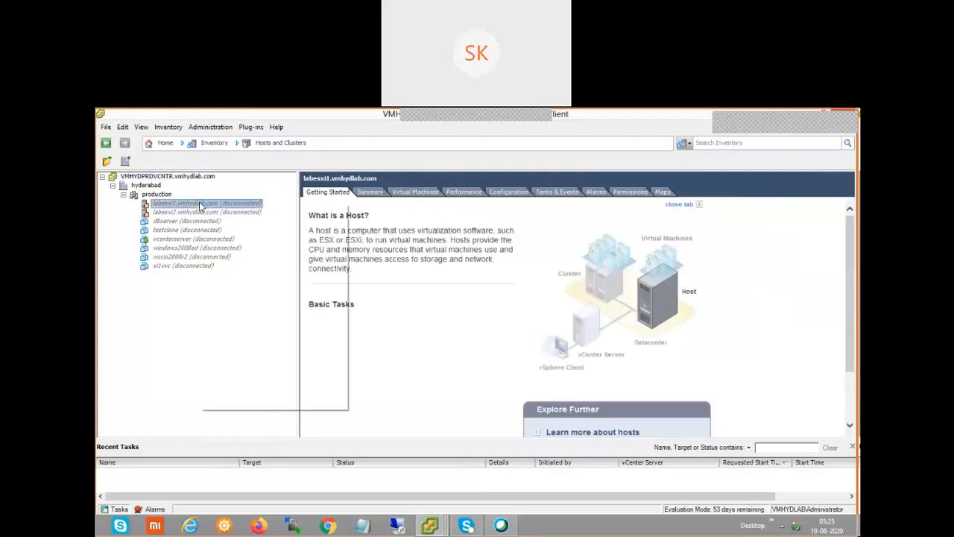
left_click(231, 247)
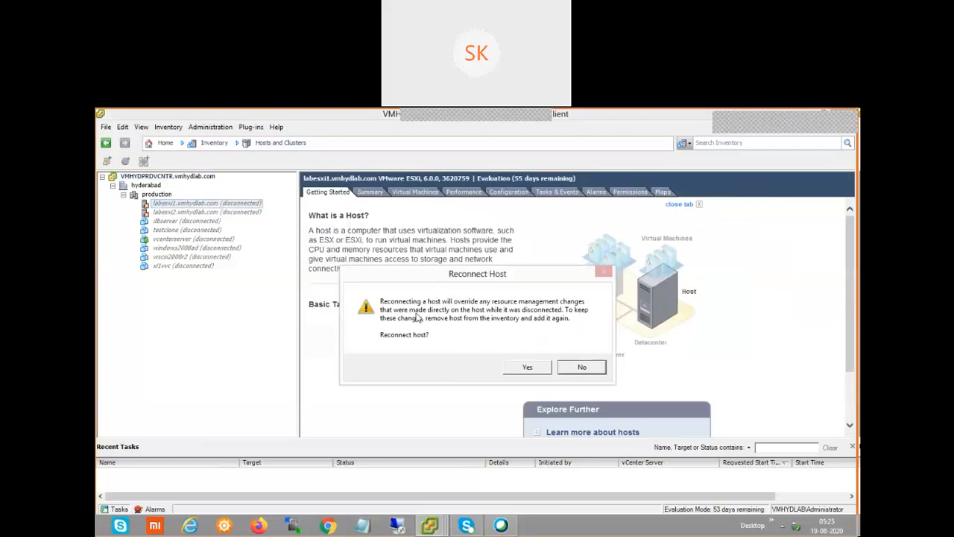
left_click(528, 368)
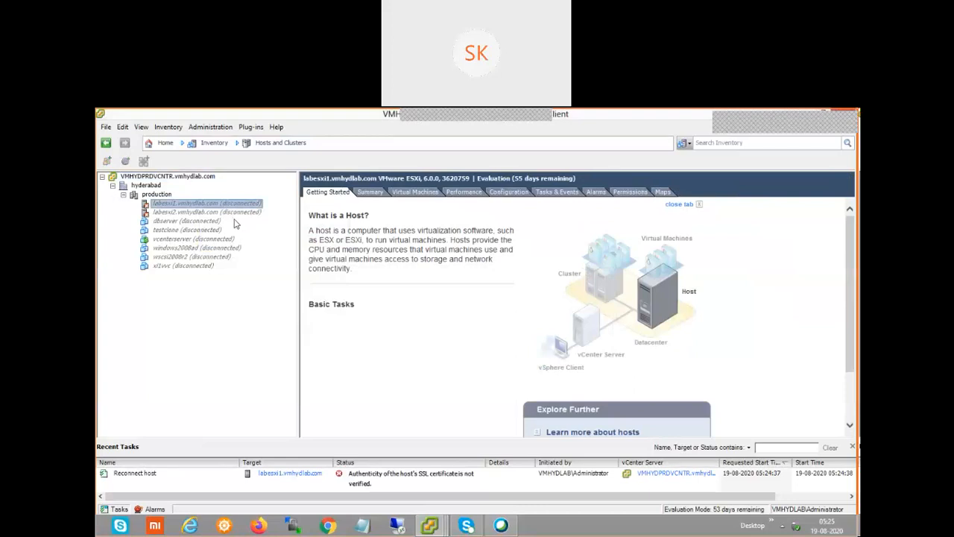
View the failed labesxi1 reconnect task's SSL certificate error details, then close them
left_click(360, 483)
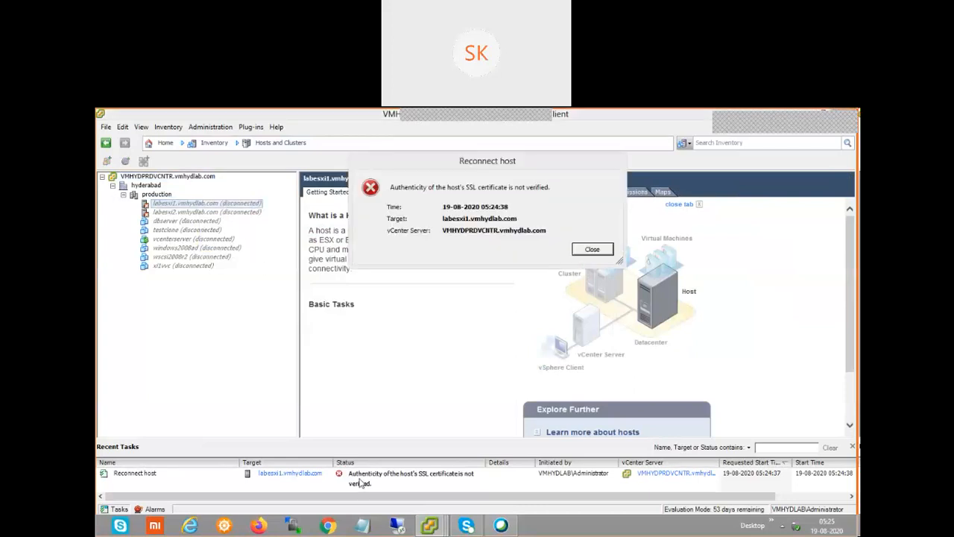
left_click(592, 250)
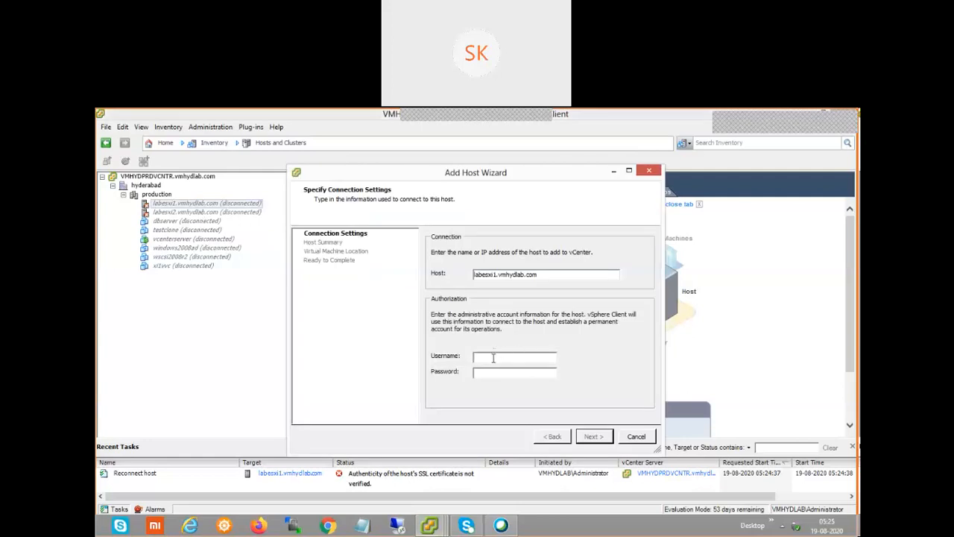
Re-add labesxi1 with the root account's password, accepting its certificate, then select labesxi2.vmhydlab.com
left_click(492, 358)
type("root")
type("*********")
left_click(593, 437)
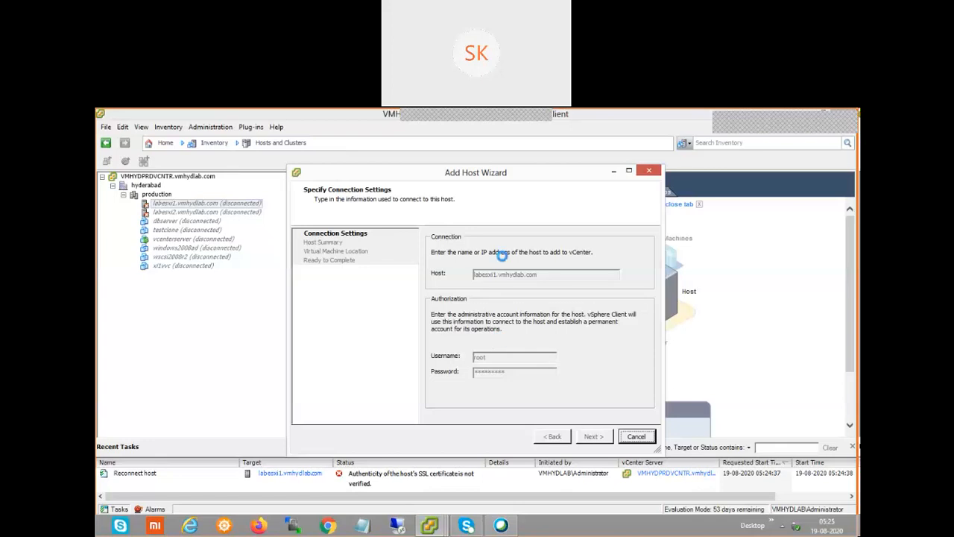
left_click(515, 396)
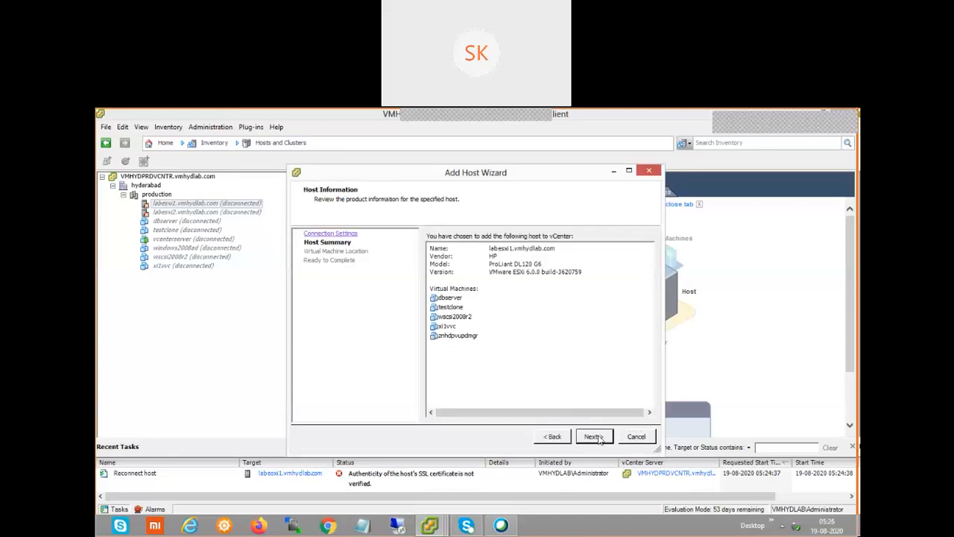
left_click(596, 438)
left_click(596, 438)
left_click(597, 437)
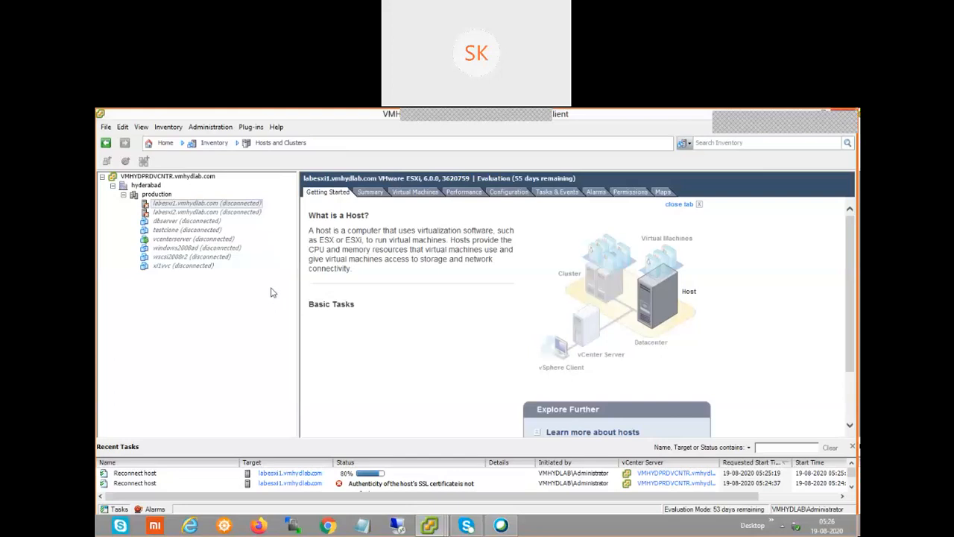
left_click(224, 211)
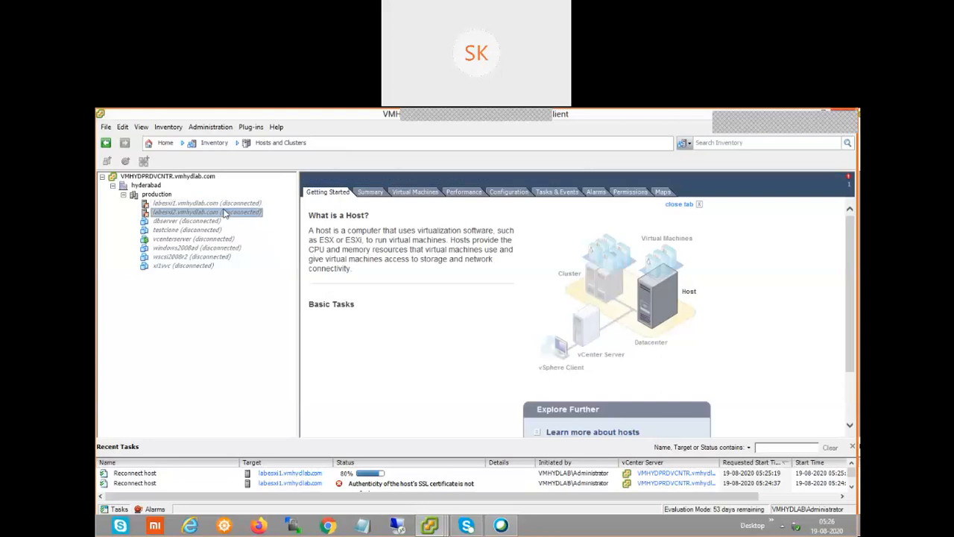
Connect labesxi2.vmhydlab.com from its context menu and confirm the reconnect with Yes
right_click(224, 211)
left_click(273, 251)
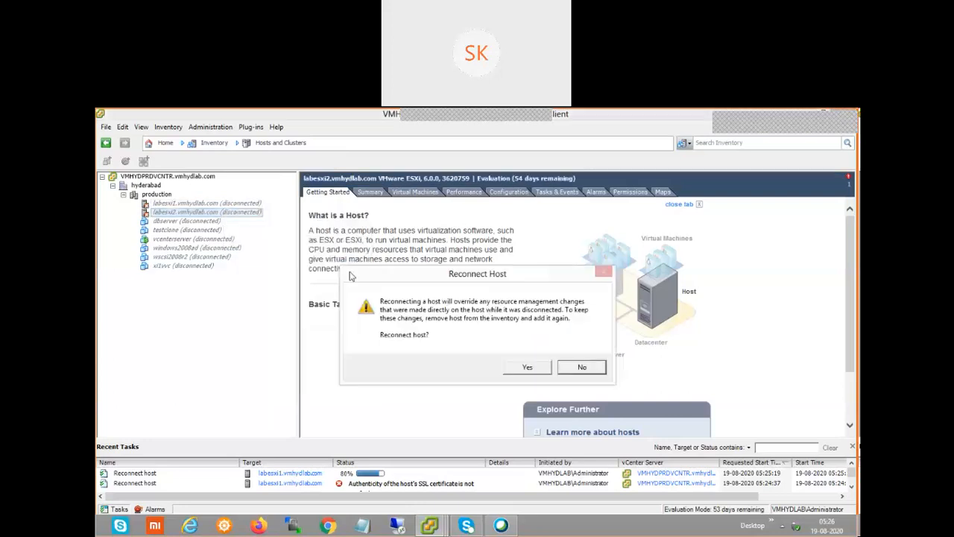
left_click(527, 368)
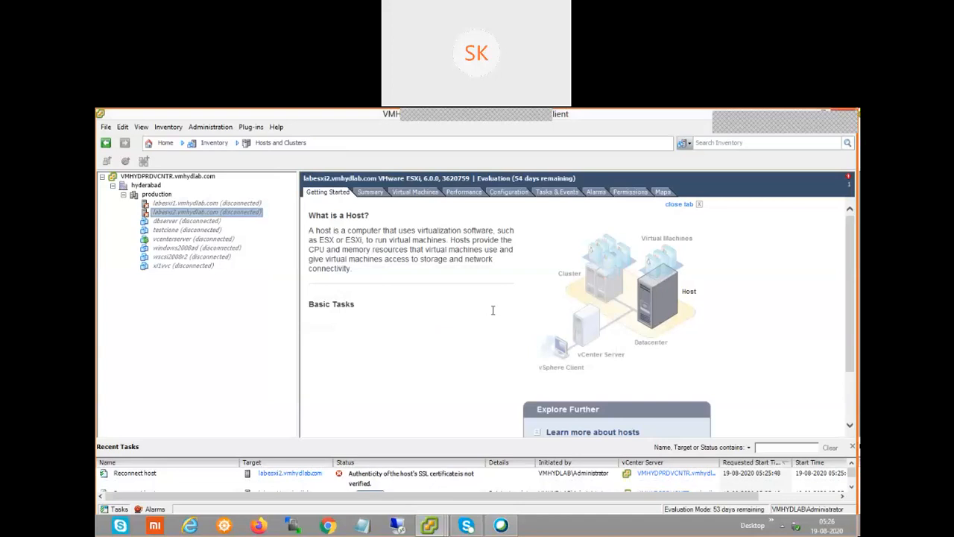
Dismiss the SSL error and submit labesxi2's credentials as user root with its password
left_click(582, 254)
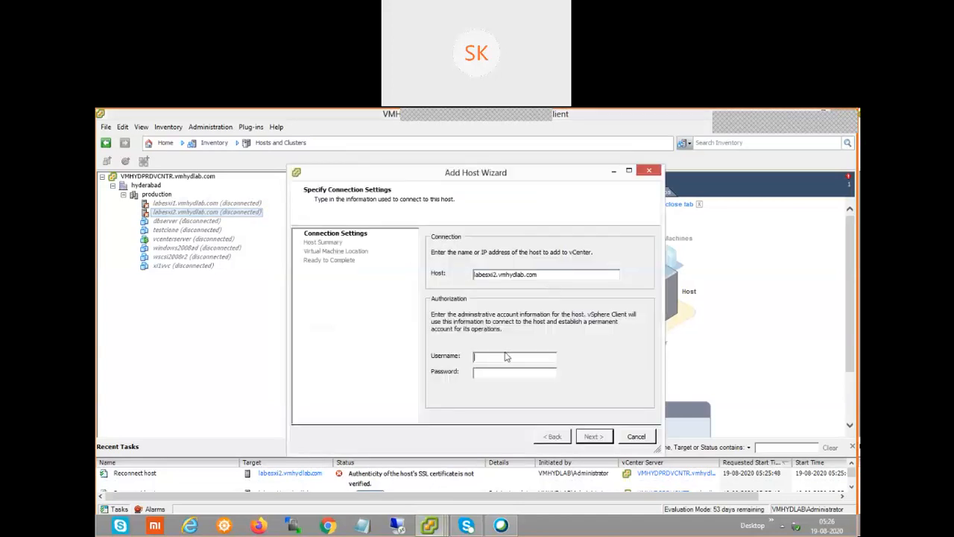
type("root")
key("Tab")
type("*******")
left_click(593, 438)
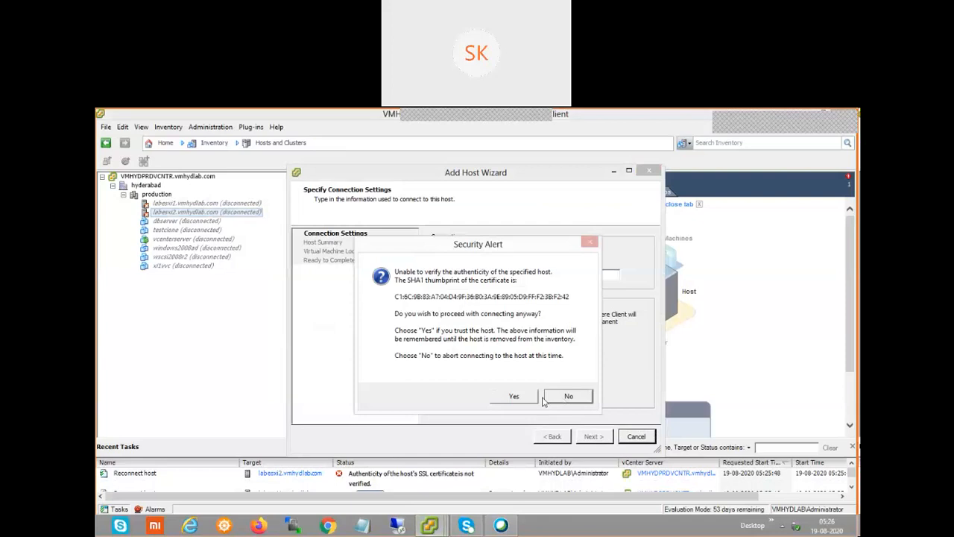
Trust the certificate, take over host management, and finish adding labesxi2 under hyderabad
left_click(517, 398)
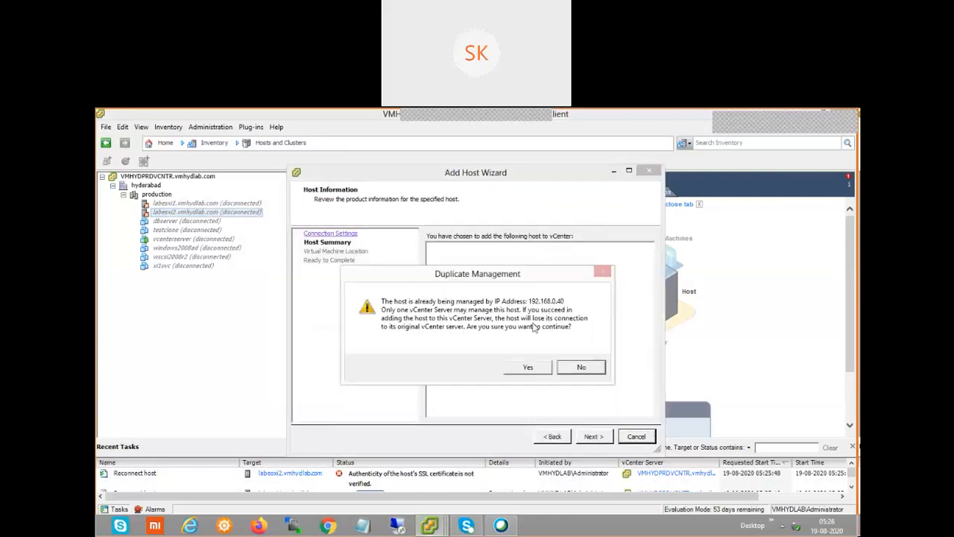
left_click(531, 367)
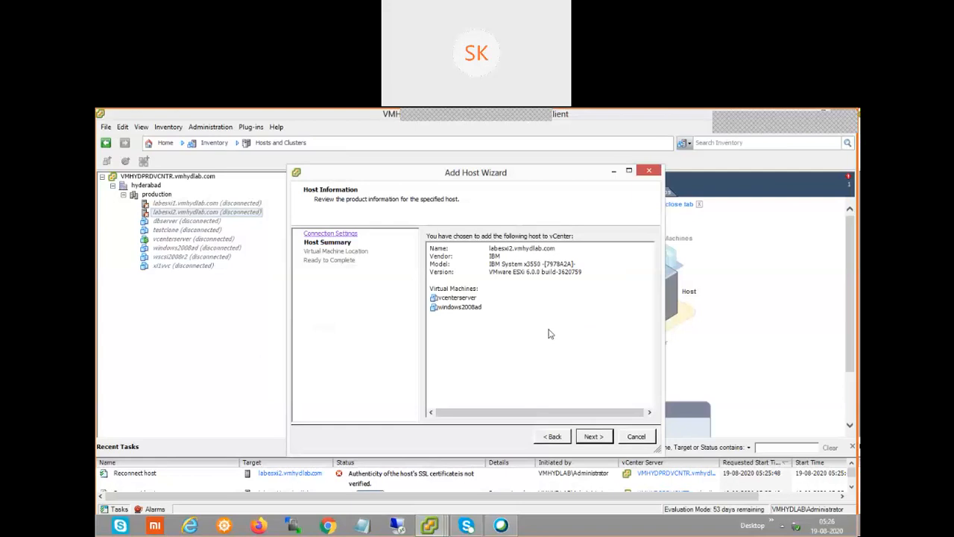
left_click(591, 435)
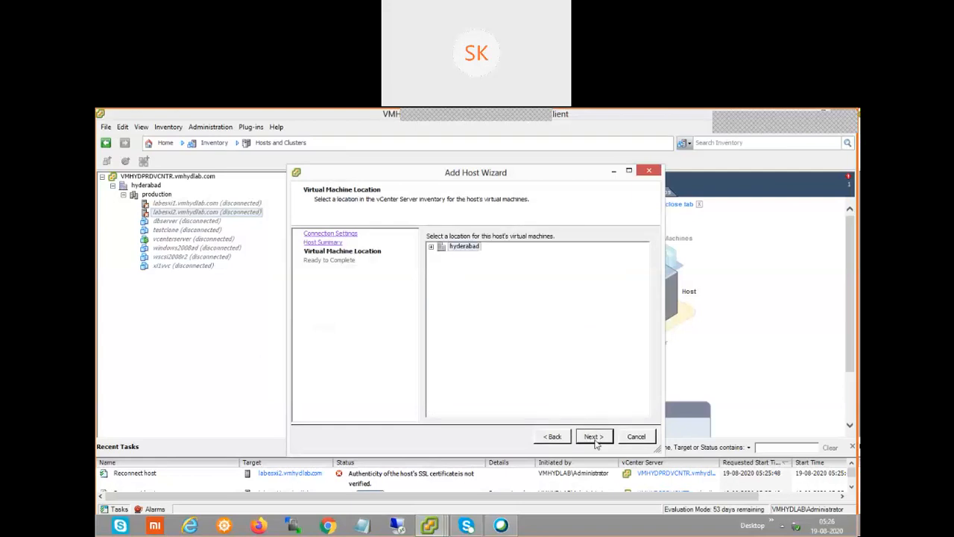
left_click(594, 437)
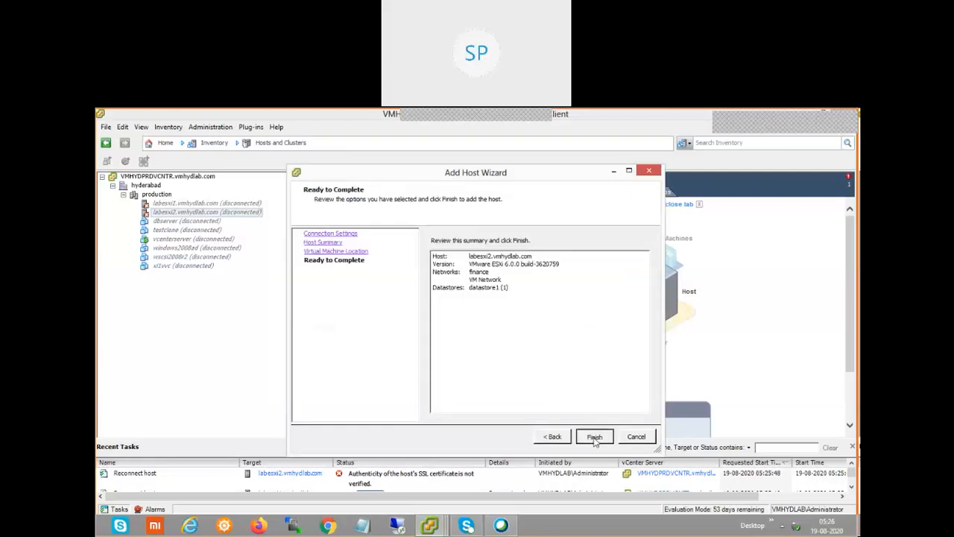
left_click(594, 437)
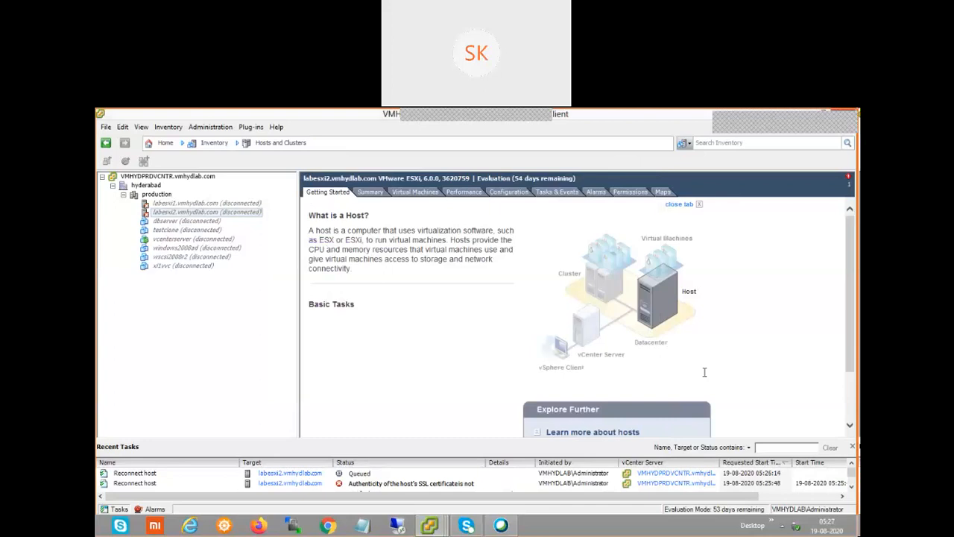
scroll(855, 369, "down", 1)
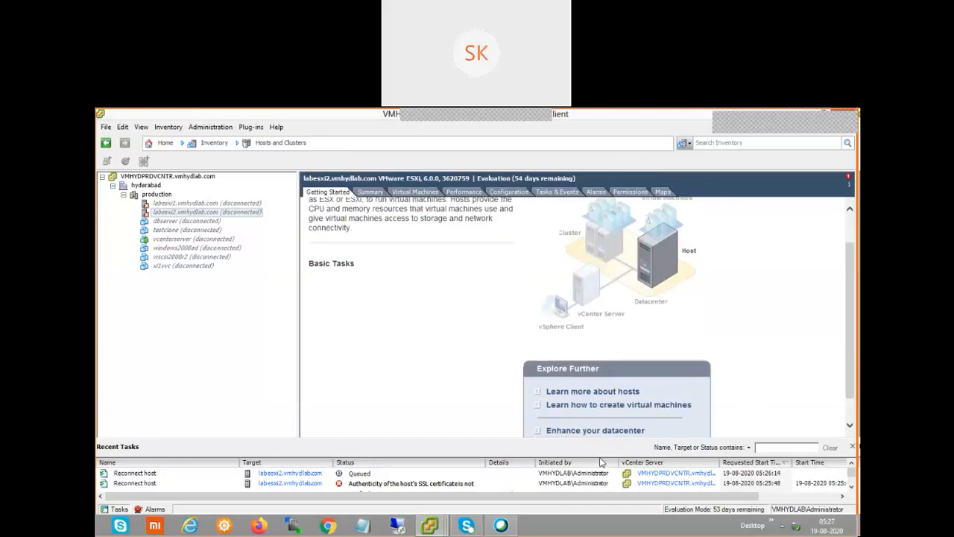
Scroll through Recent Tasks to check the labesxi1 and labesxi2 reconnect task progress
left_click(852, 489)
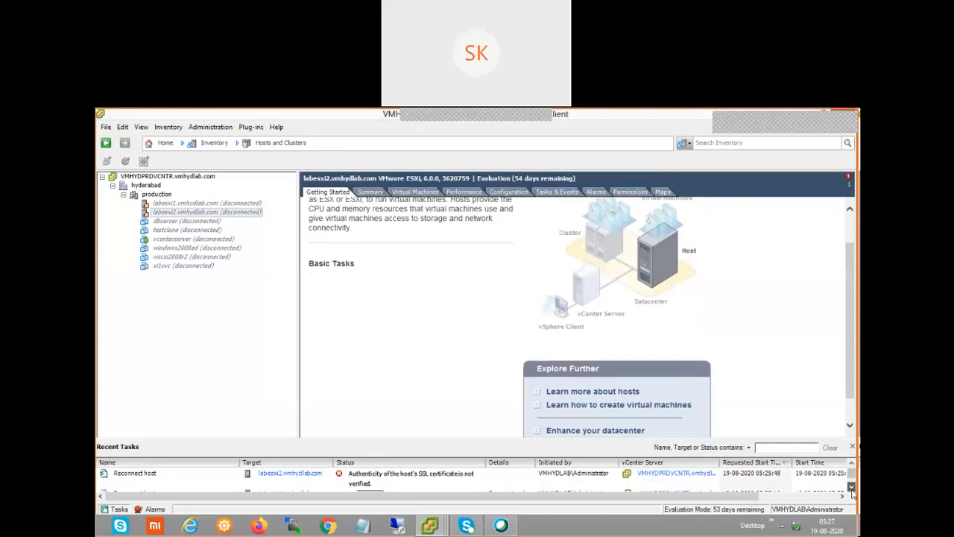
left_click(852, 488)
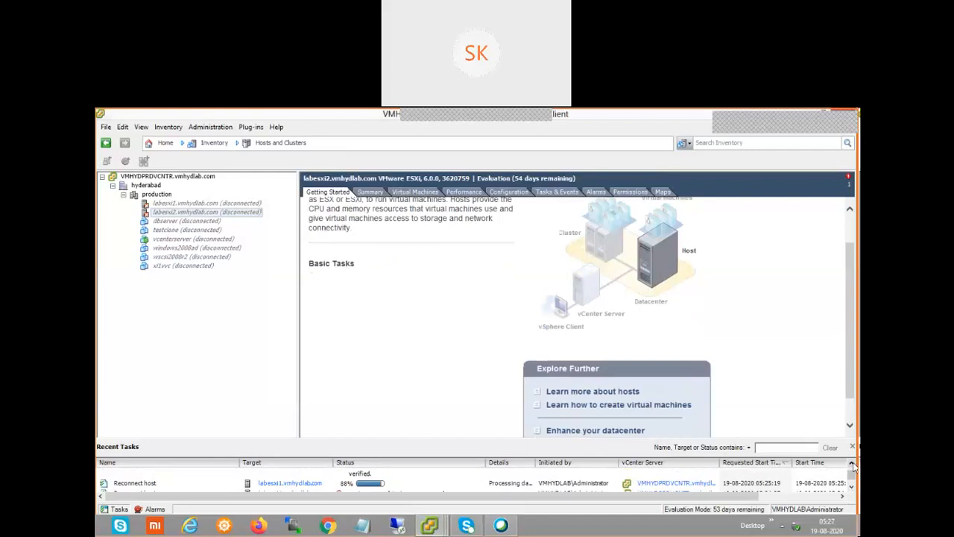
left_click(852, 466)
left_click(852, 466)
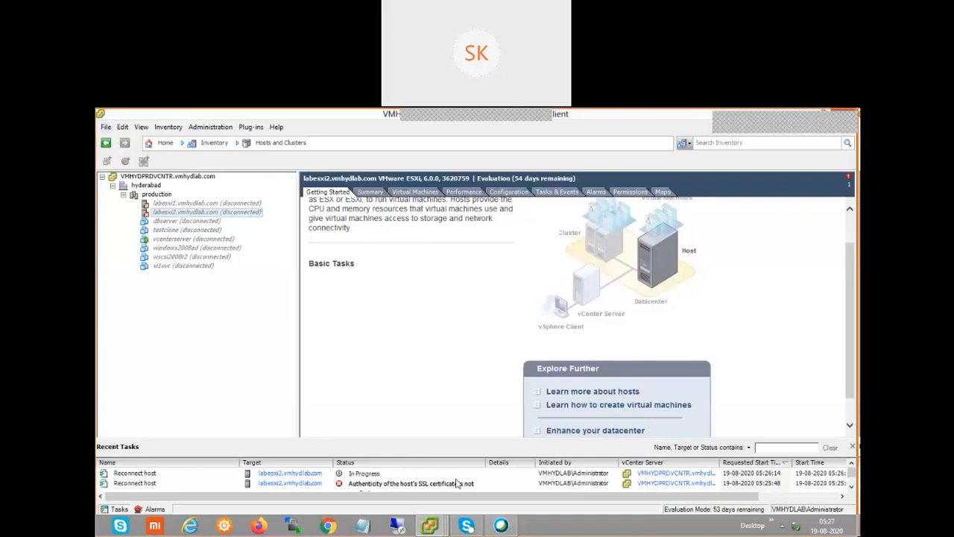
left_click(851, 486)
left_click(852, 487)
left_click(851, 486)
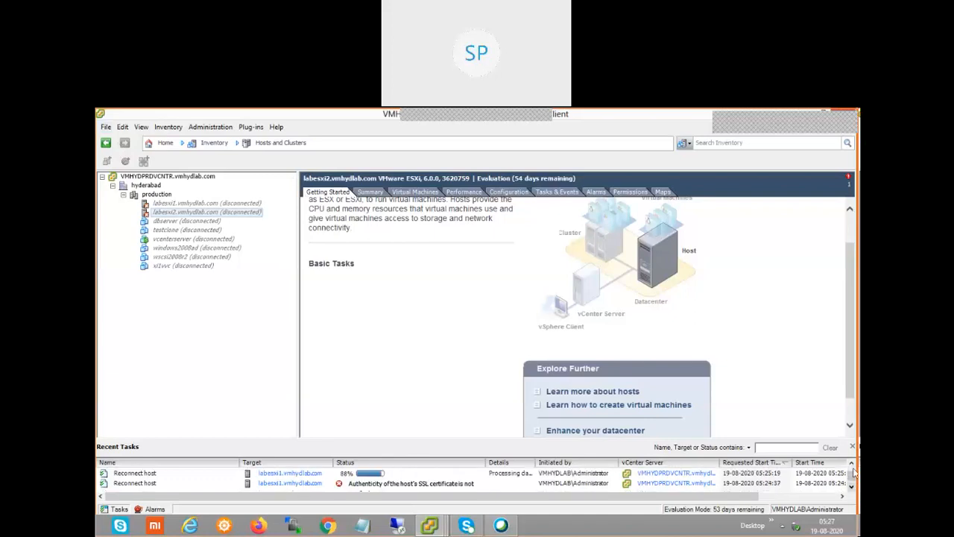
left_click(852, 466)
left_click(852, 466)
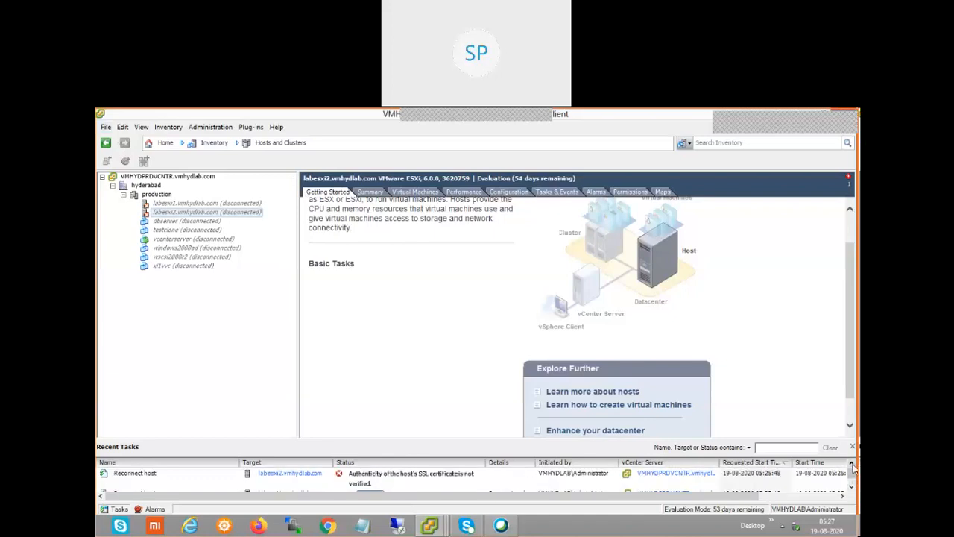
left_click(852, 466)
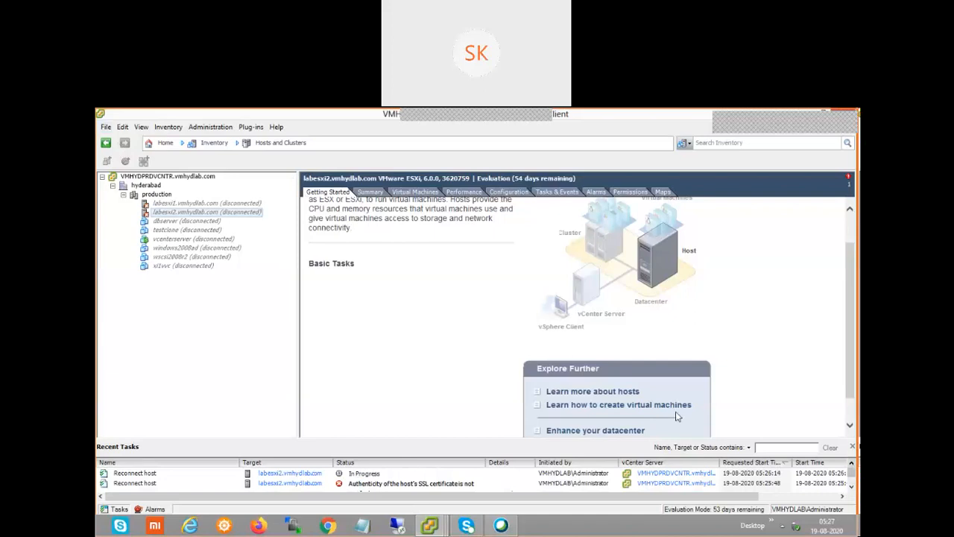
left_click(106, 127)
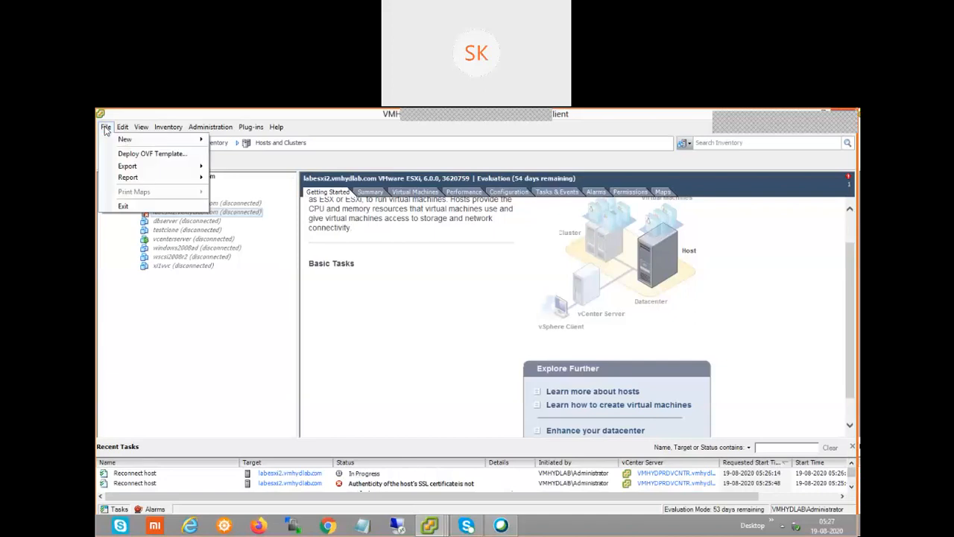
Attempt Deploy OVF Template, dismiss its server error, and select labesxi1.vmhydlab.com
left_click(142, 153)
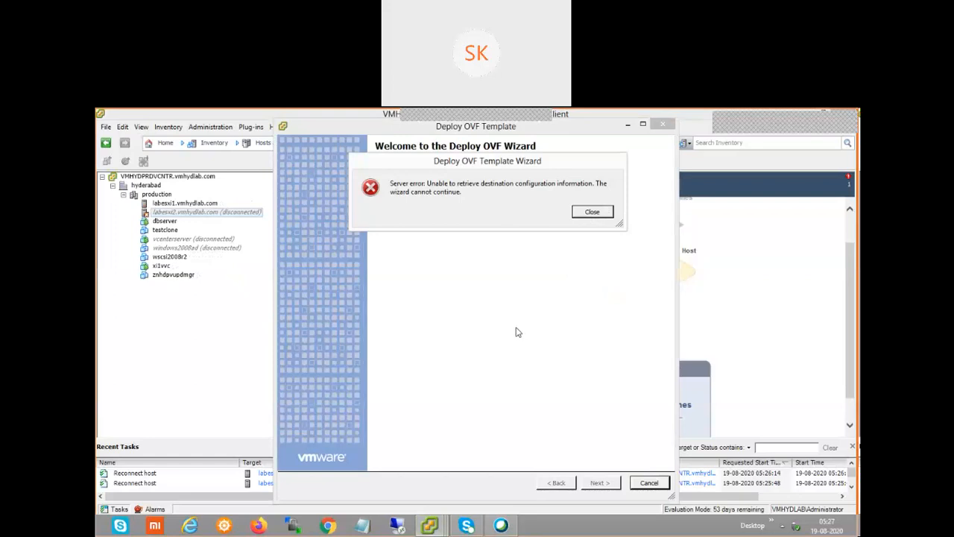
left_click(601, 215)
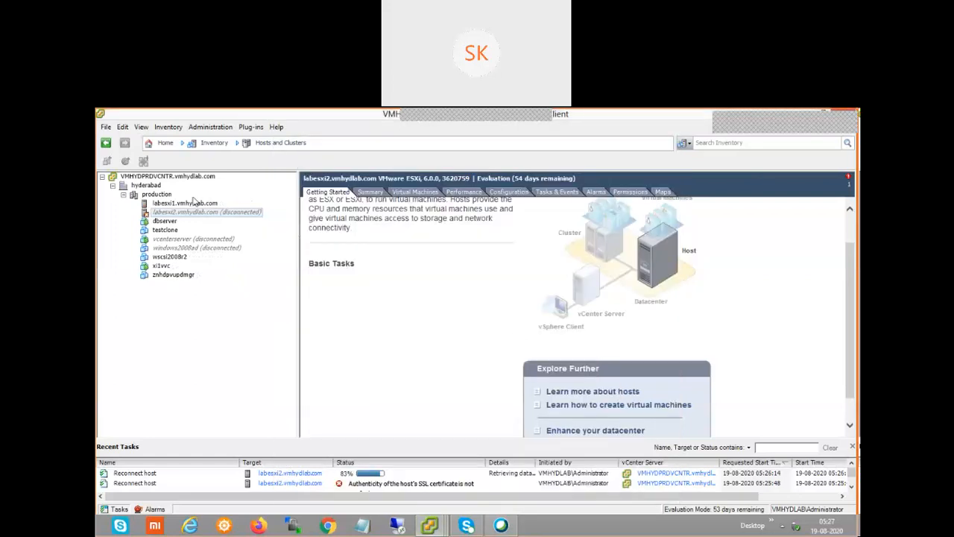
left_click(186, 202)
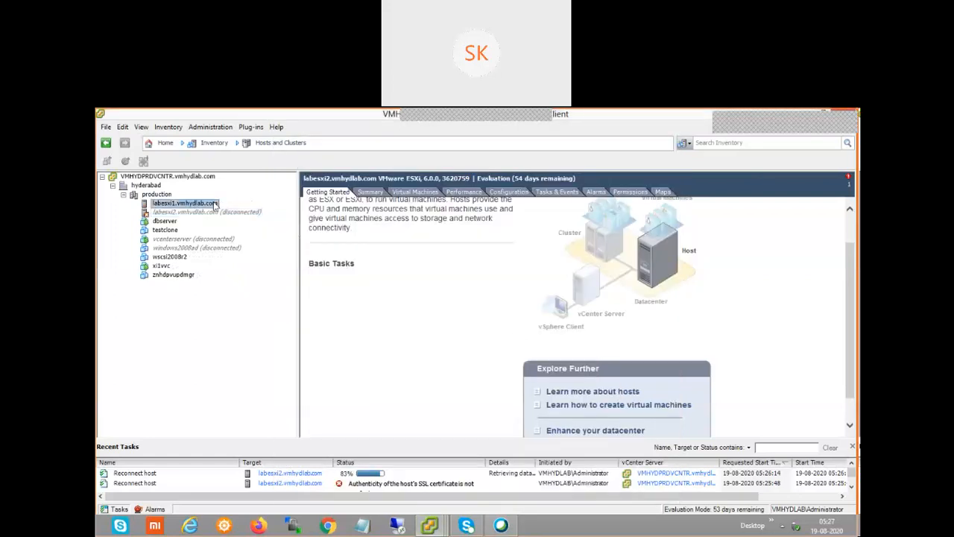
Relaunch Deploy OVF Template from the File menu and browse for the source file
left_click(107, 128)
left_click(124, 155)
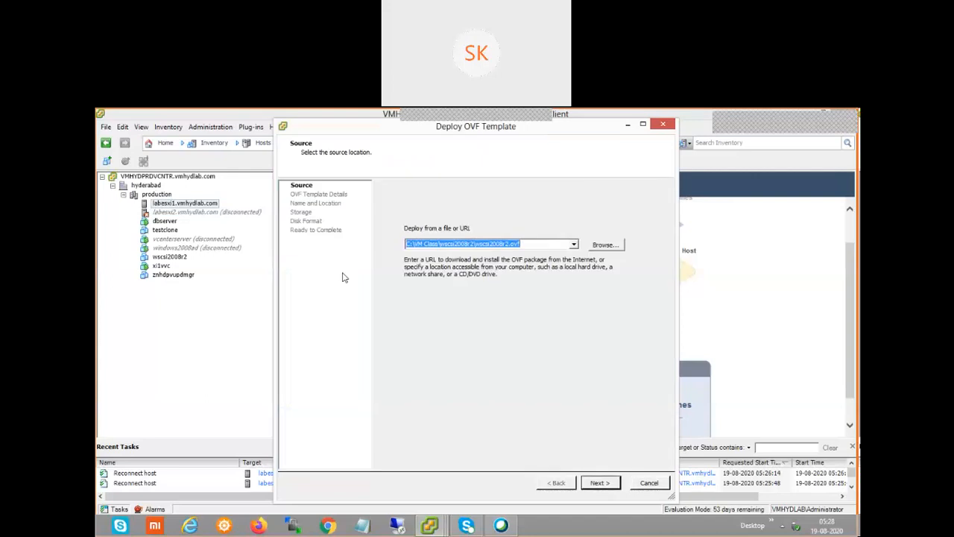
left_click(616, 246)
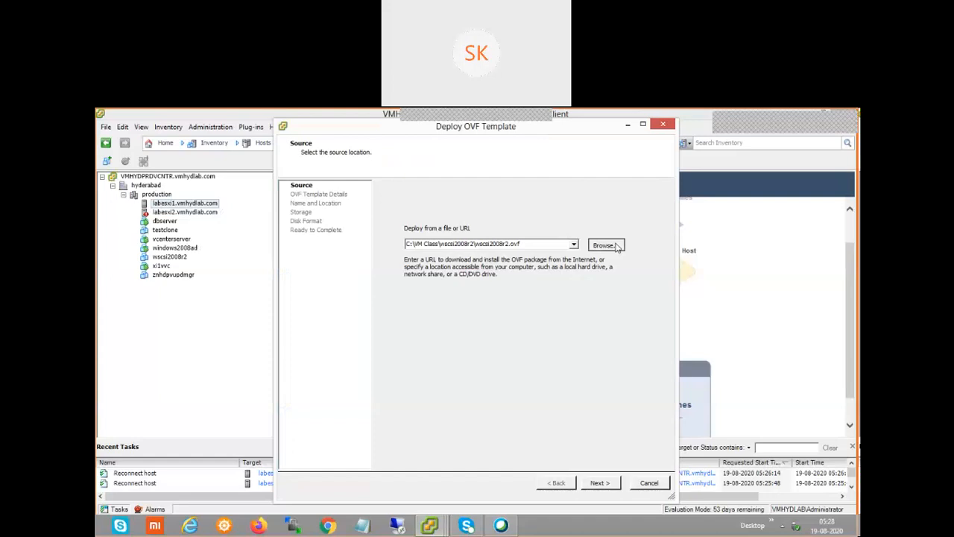
left_click(615, 246)
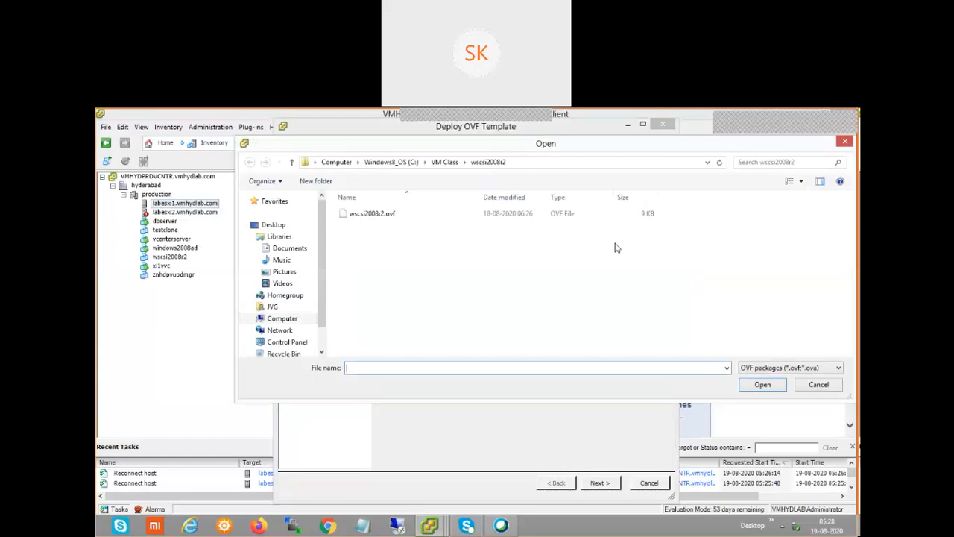
Choose C:\VM Class\wscsi2008r2\wscsi2008r2.ovf as the template source file
left_click(358, 217)
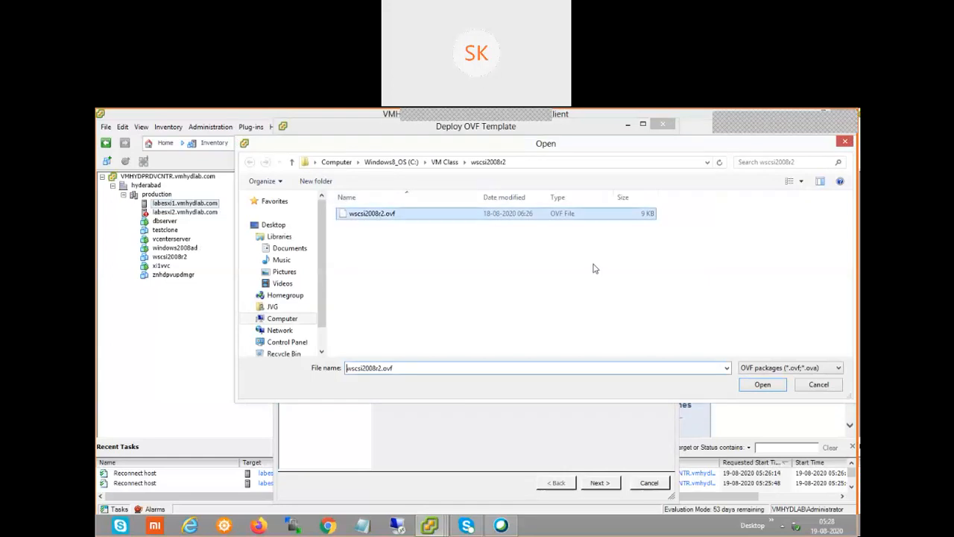
left_click(763, 385)
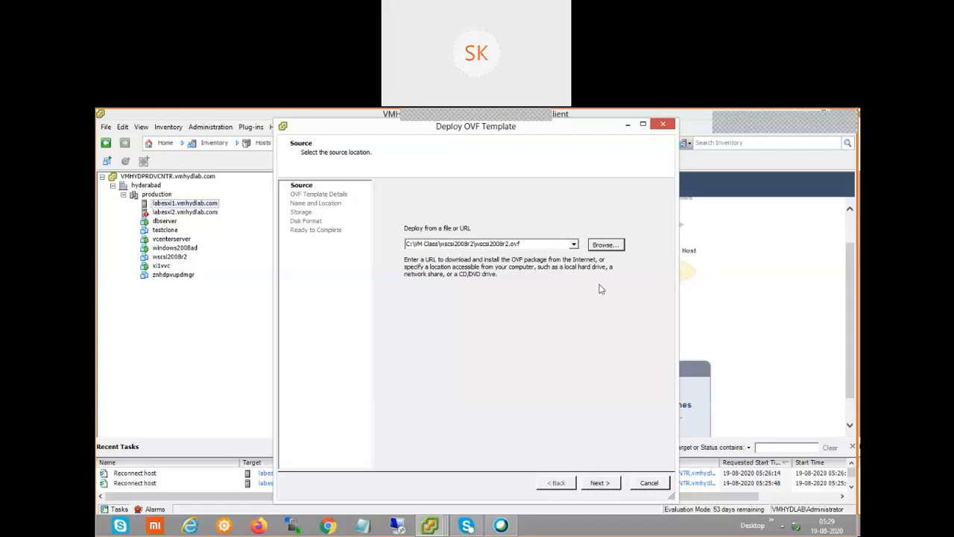
left_click(609, 249)
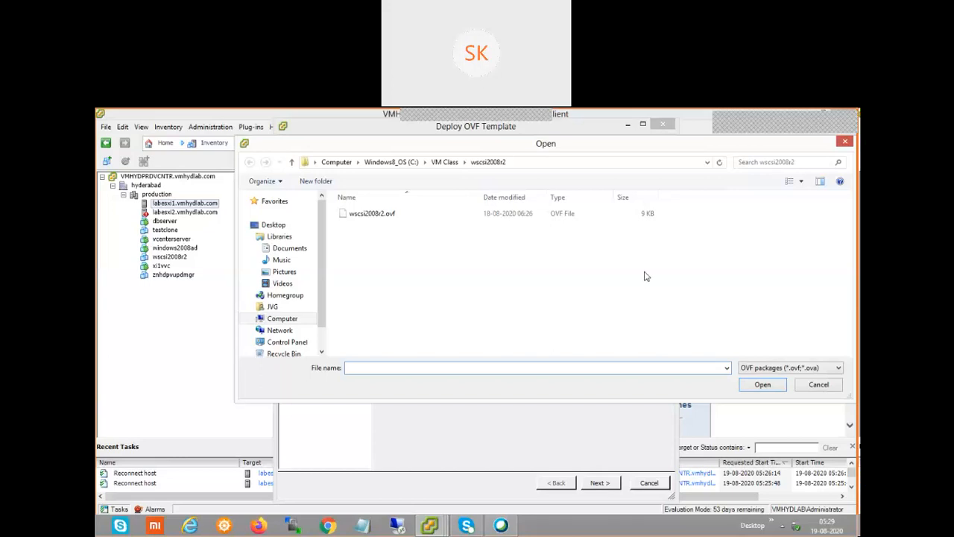
left_click(388, 215)
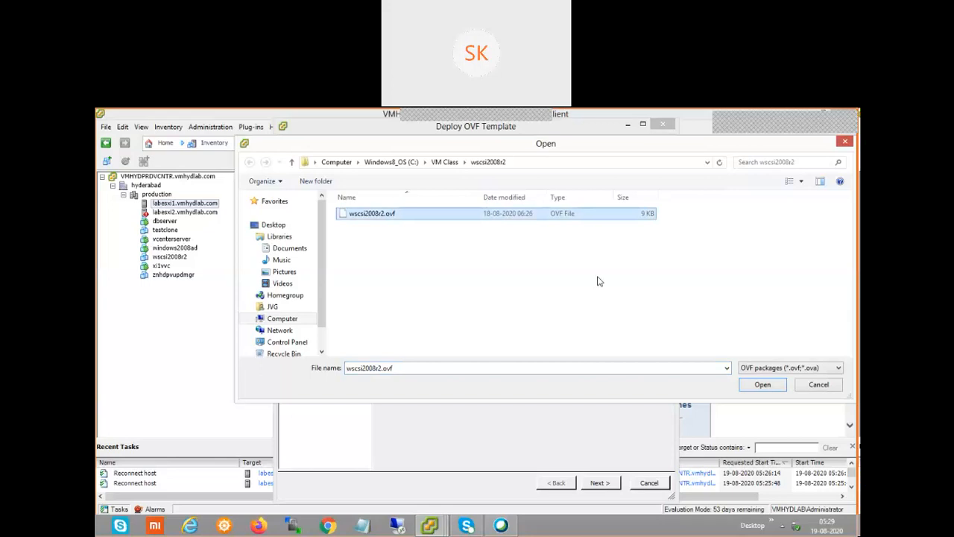
left_click(314, 317)
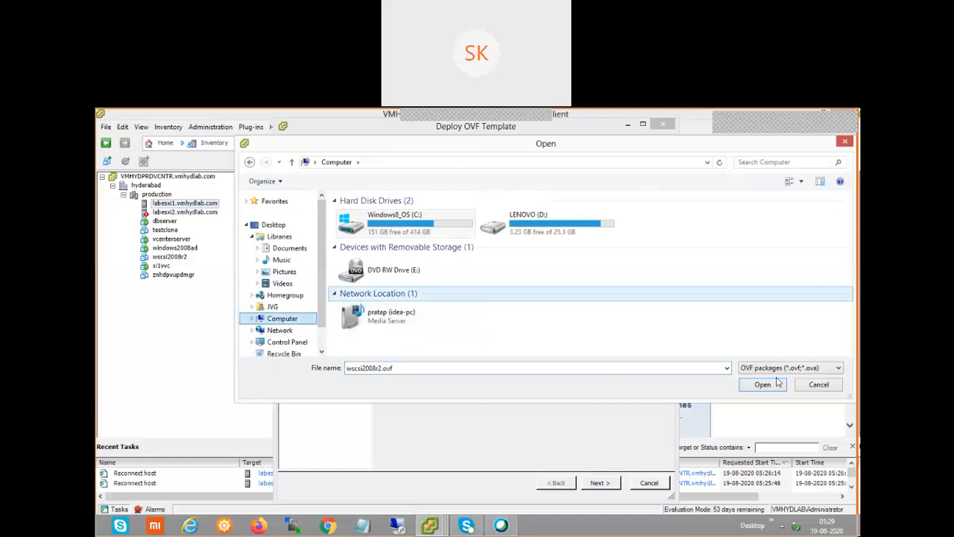
left_click(827, 388)
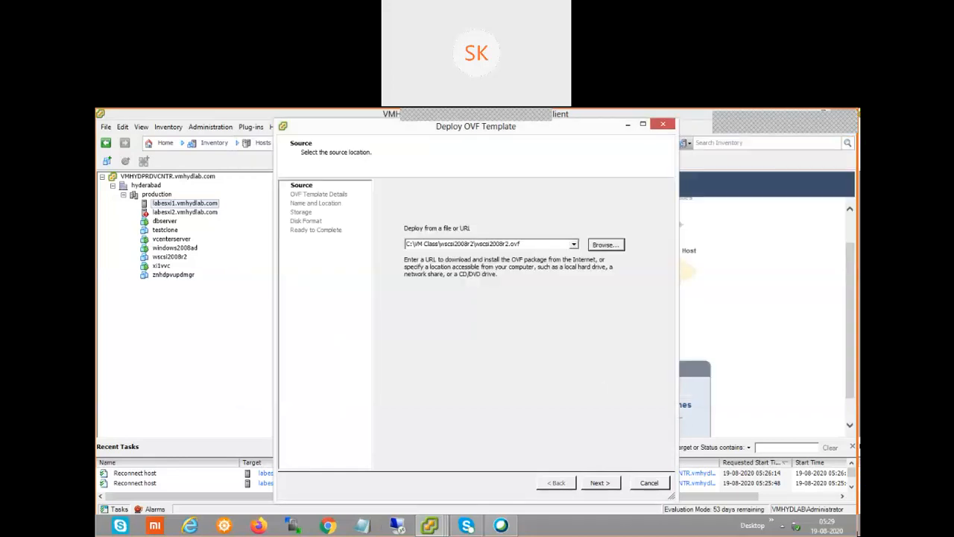
Return to the desktop from the Start screen and cancel the Deploy OVF Template wizard
key("super")
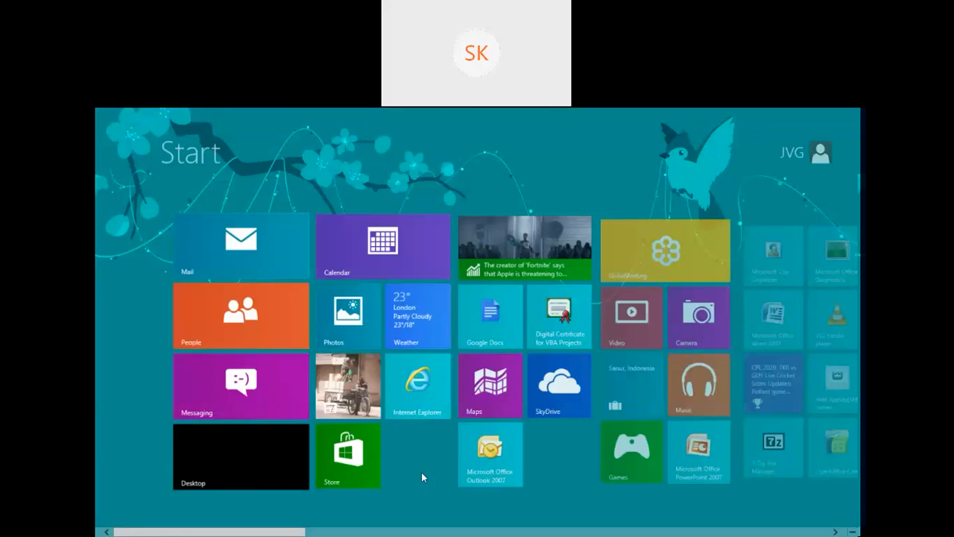
left_click(273, 465)
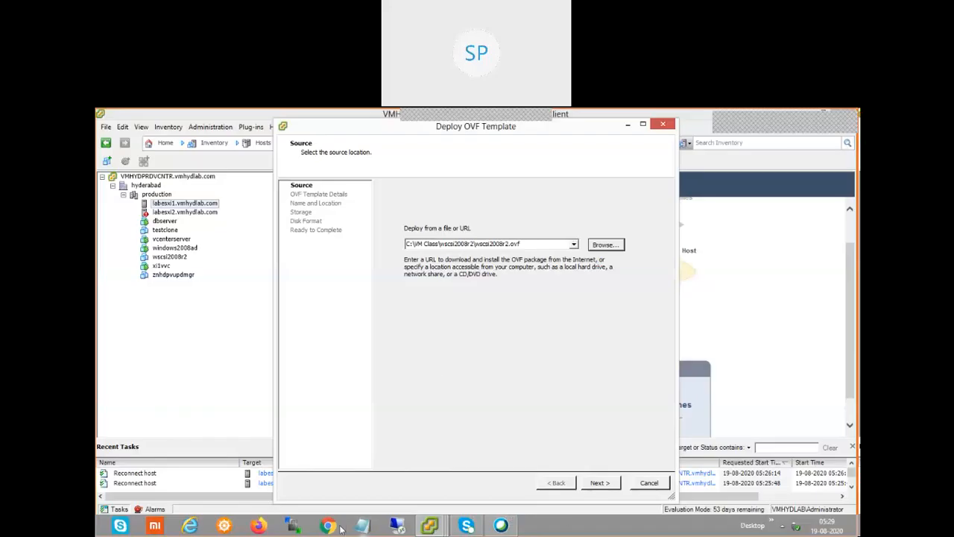
right_click(564, 528)
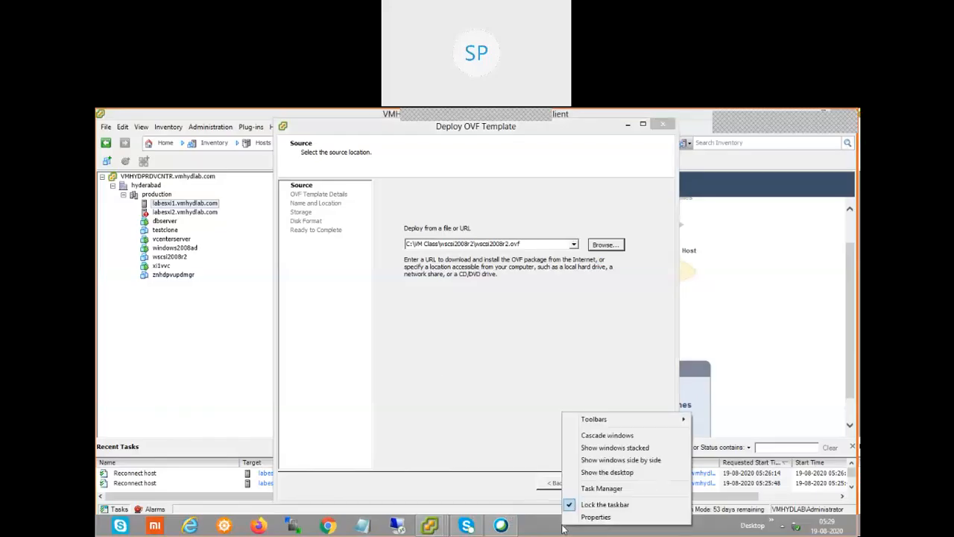
left_click(631, 532)
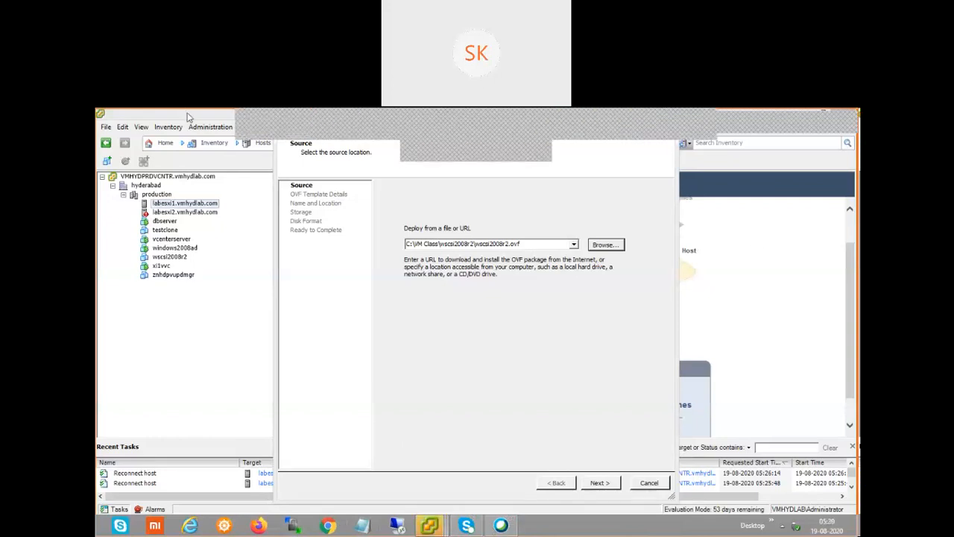
left_click(651, 483)
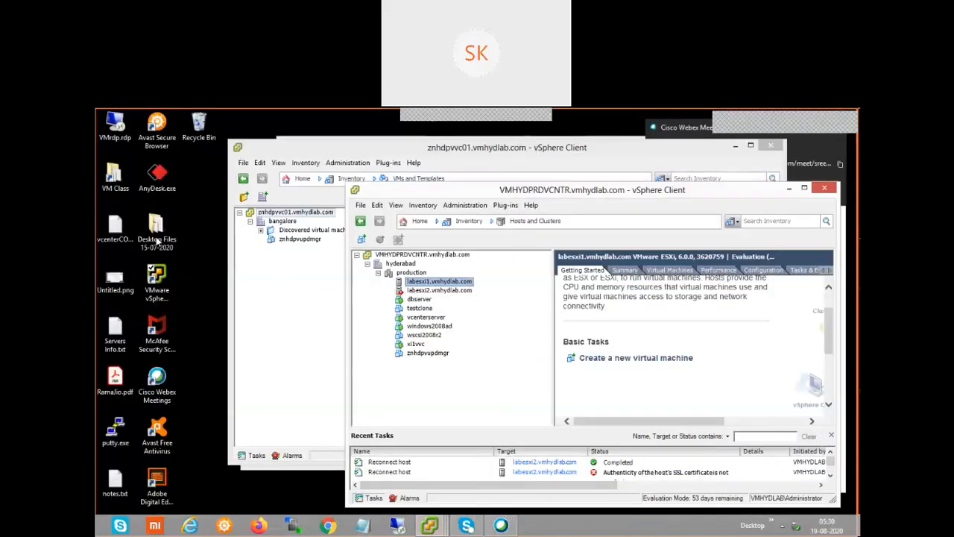
Open the Windows8_OS (C:) drive in a repositioned, enlarged Explorer window
double_click(157, 241)
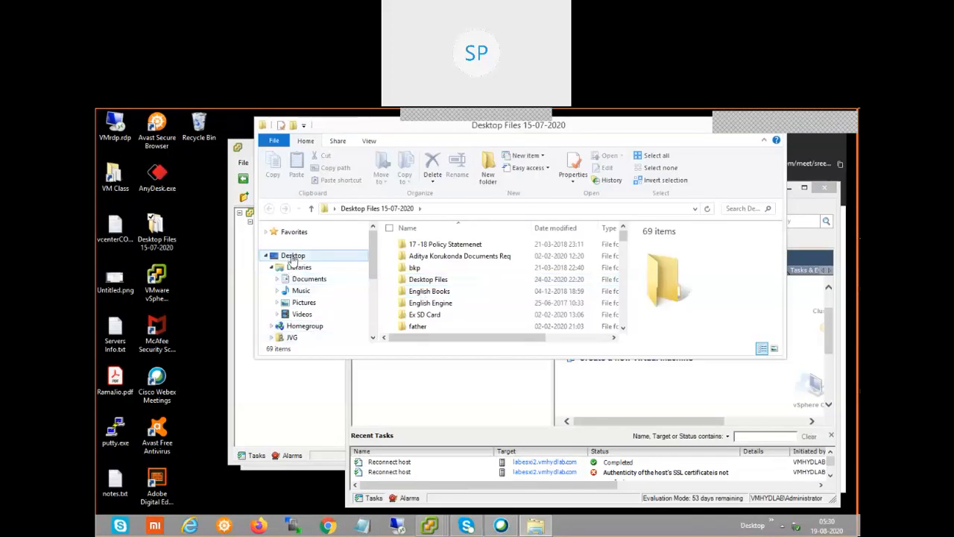
left_click(265, 256)
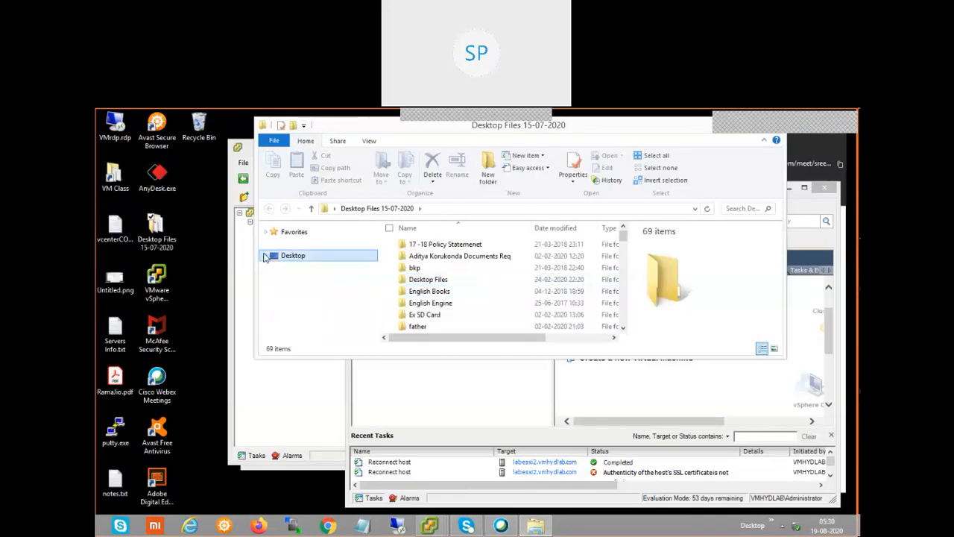
left_click(266, 256)
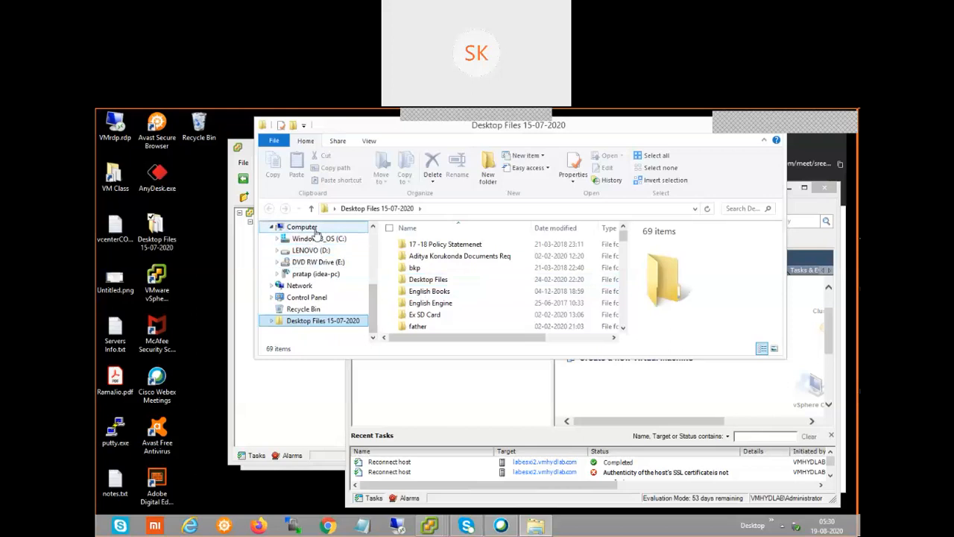
left_click(306, 228)
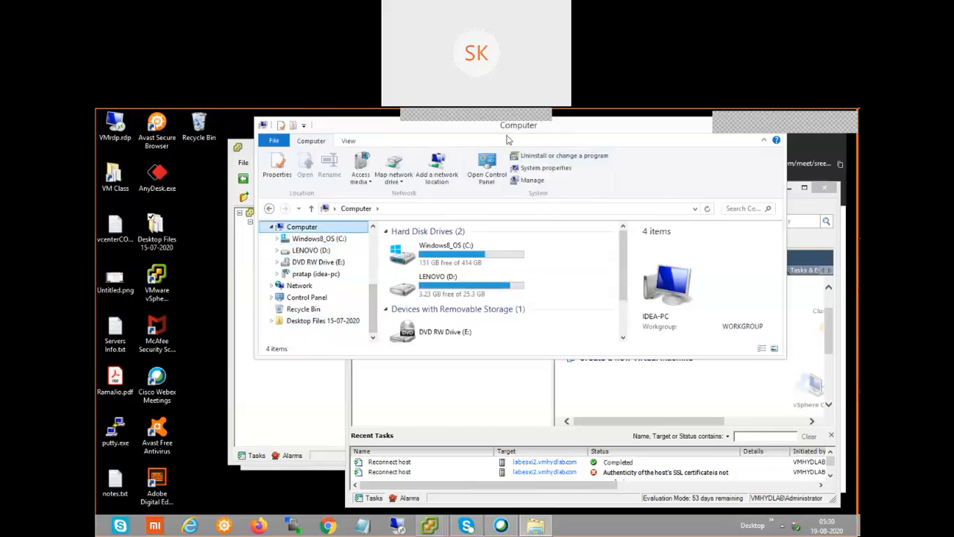
left_click_drag(607, 125, 507, 136)
double_click(395, 275)
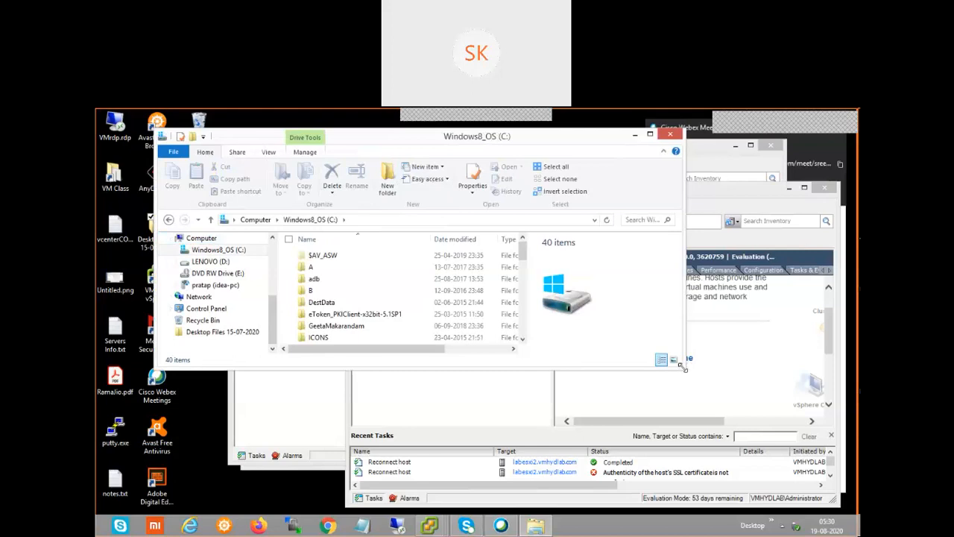
left_click_drag(684, 366, 761, 421)
Open VM Class, then the wscsi2008r2 folder with its .mf, .ovf and .vmdk files
left_click(369, 314)
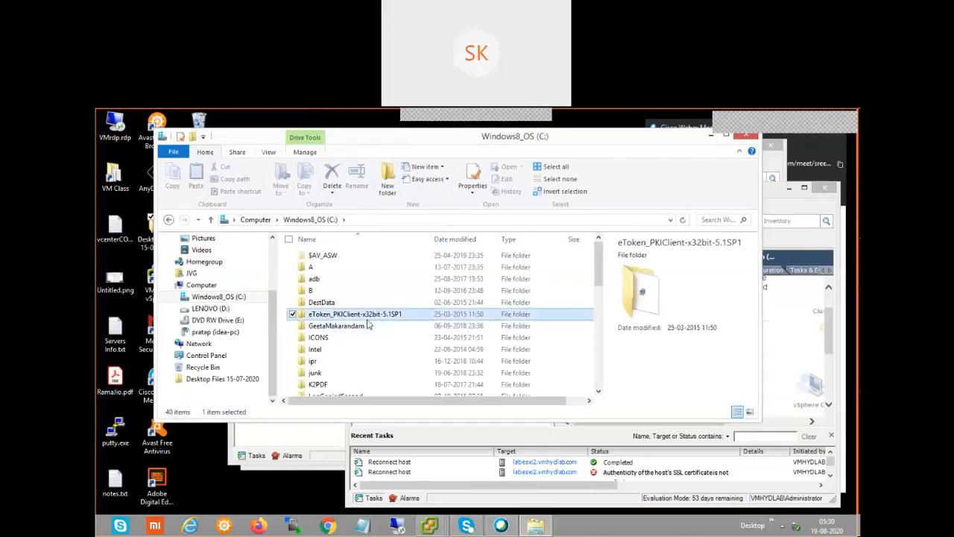
scroll(367, 322, "down", 9)
left_click(367, 319)
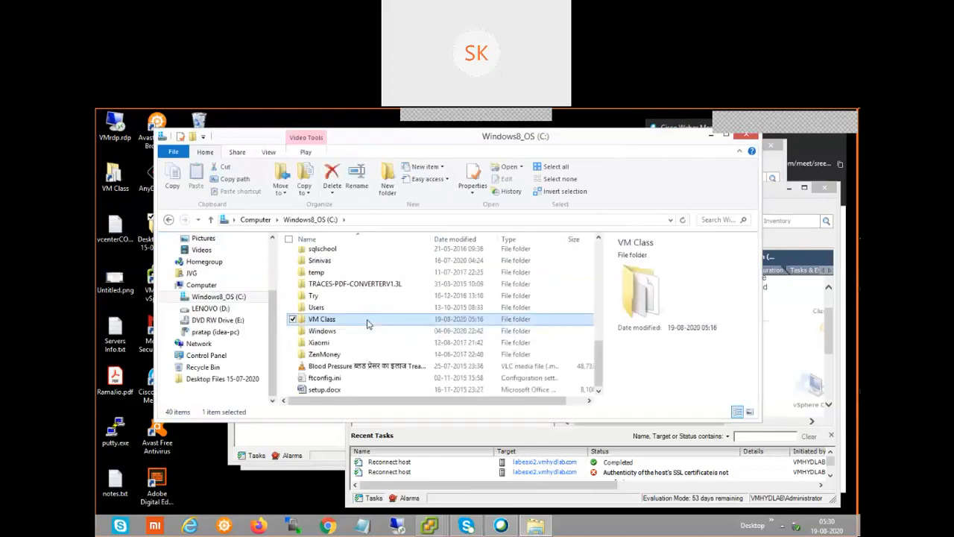
double_click(367, 321)
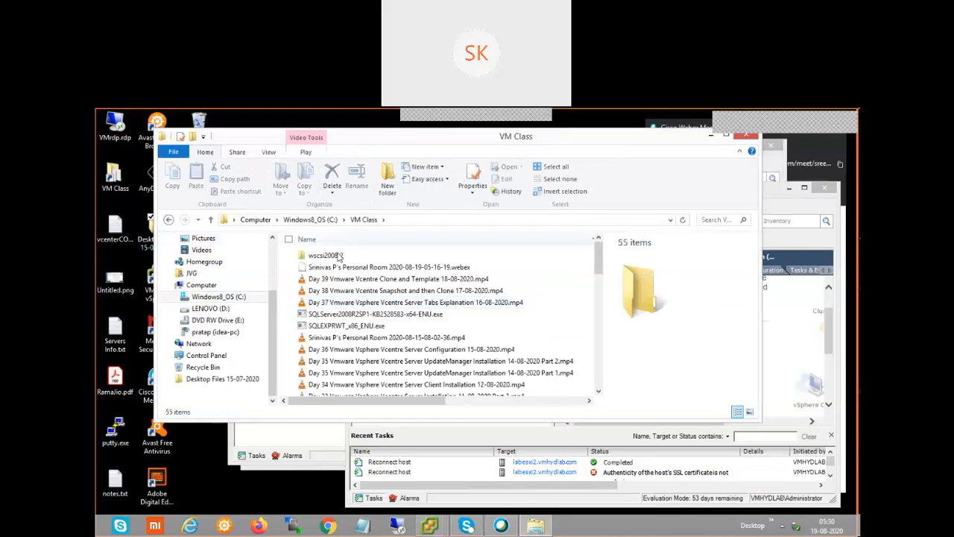
left_click(335, 259)
double_click(337, 259)
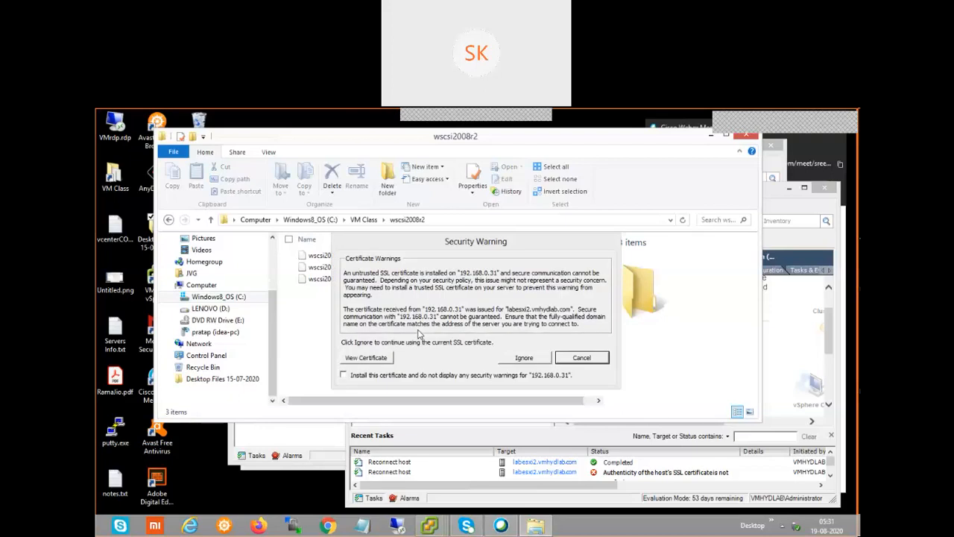
Trust the new 192.168.0.31 host certificate and put the Explorer window away
left_click(534, 361)
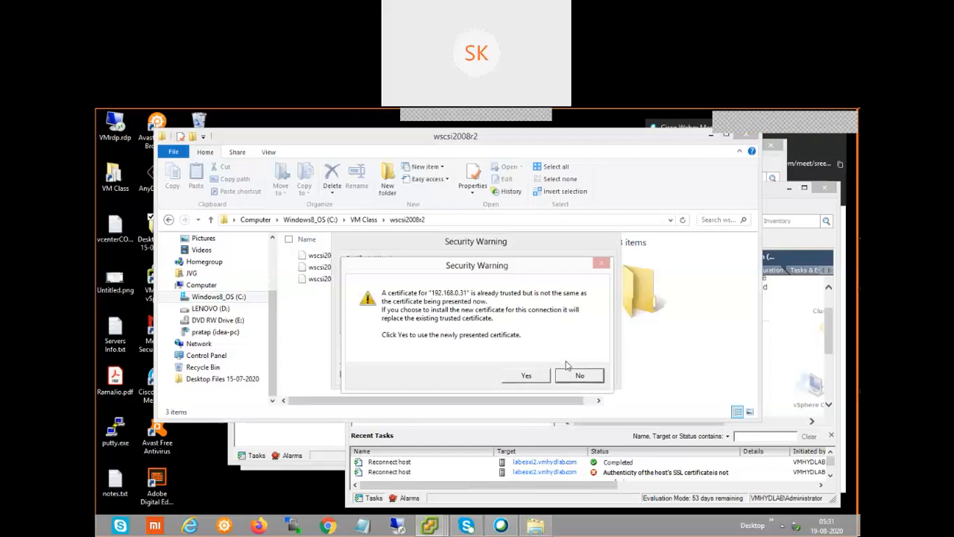
left_click(539, 377)
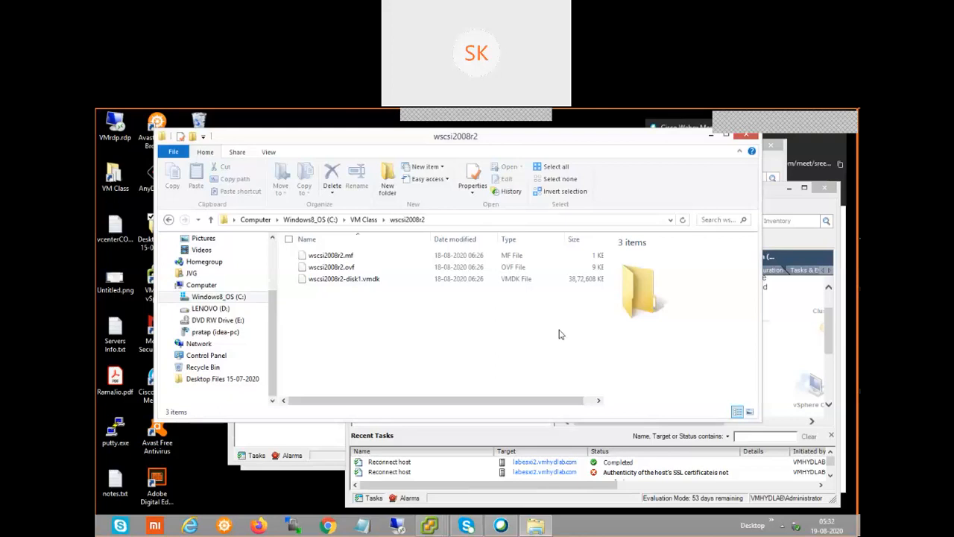
left_click(712, 136)
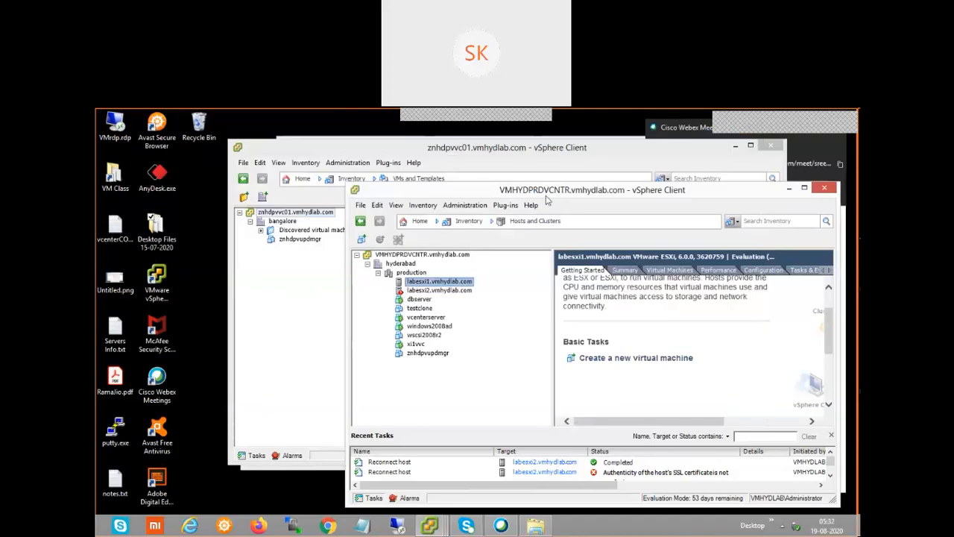
Start Deploy OVF Template with C:\VM Class\wscsi2008r2\wscsi2008r2.ovf as the source
left_click(361, 205)
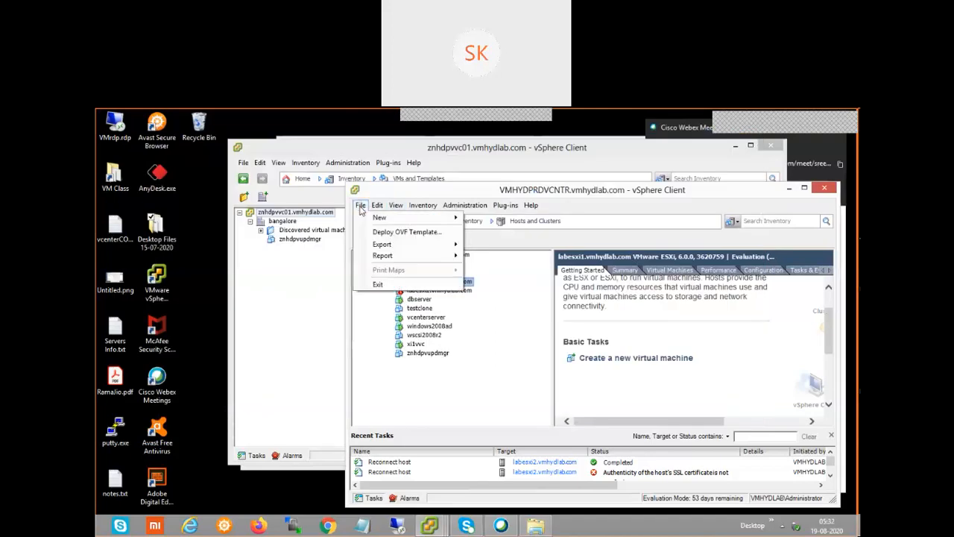
left_click(393, 232)
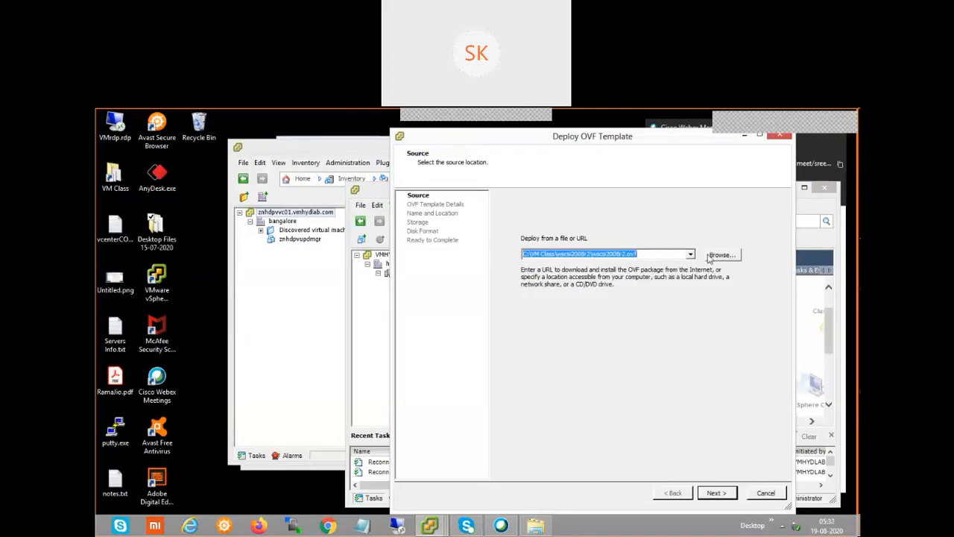
left_click(721, 255)
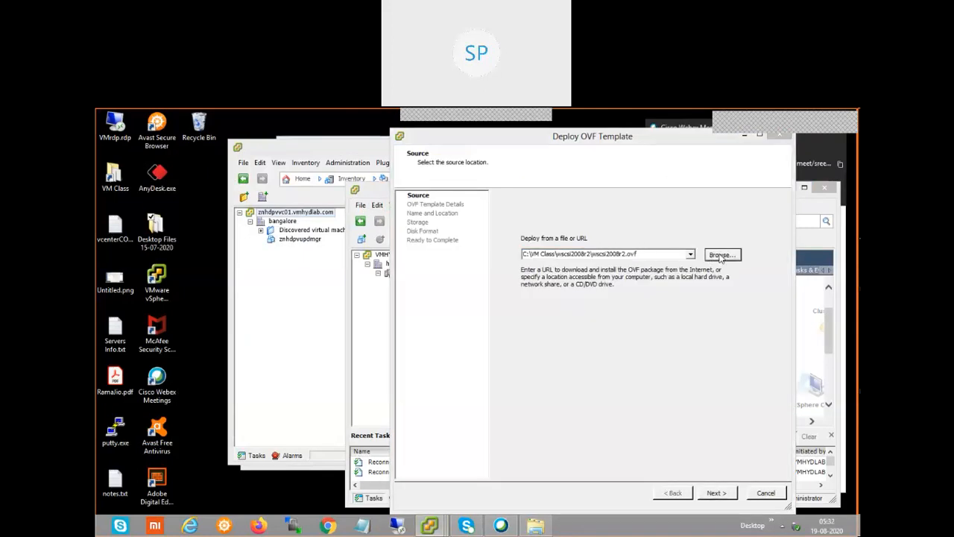
left_click(386, 226)
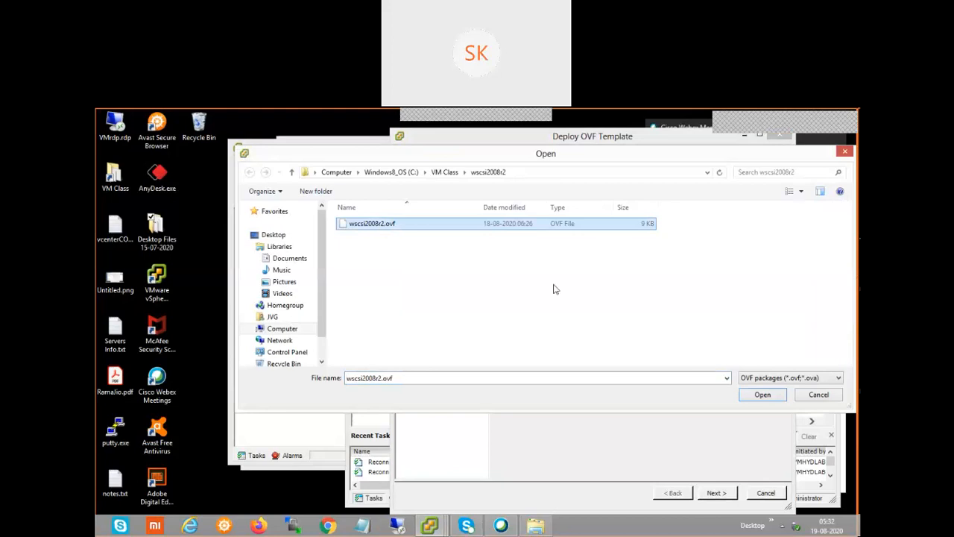
left_click(753, 396)
left_click(758, 395)
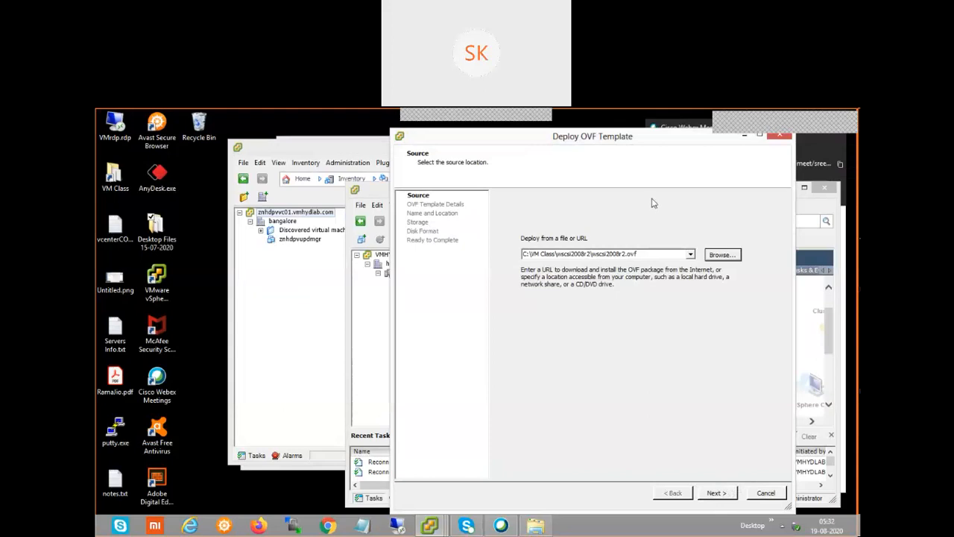
left_click_drag(585, 141, 537, 137)
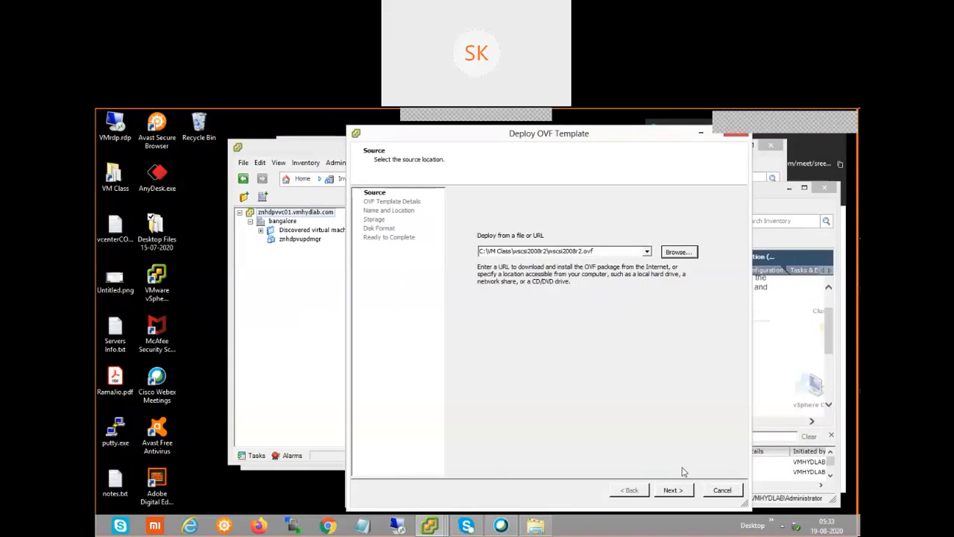
Pass the wscsi2008r2 template details (3.7 GB download), dismissing the evaluation notice
left_click(678, 490)
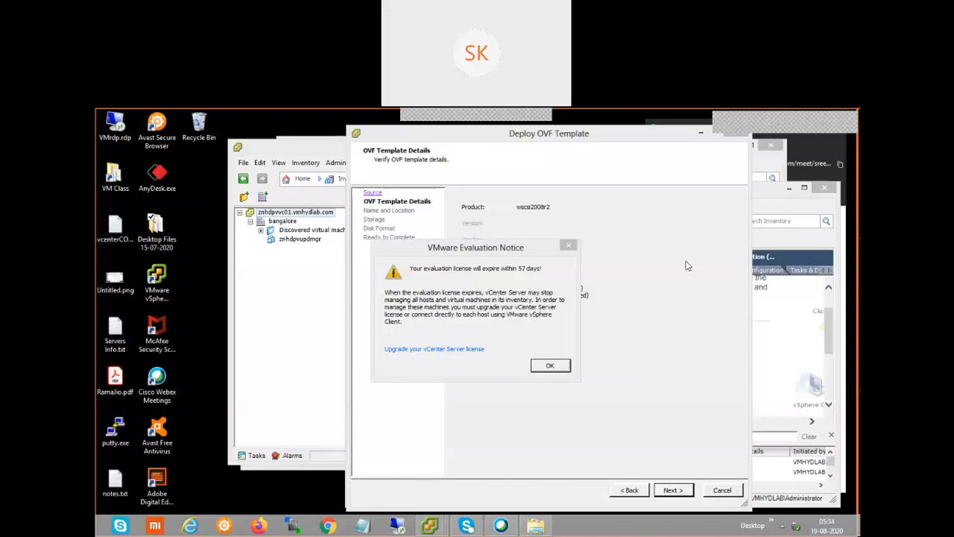
left_click(556, 369)
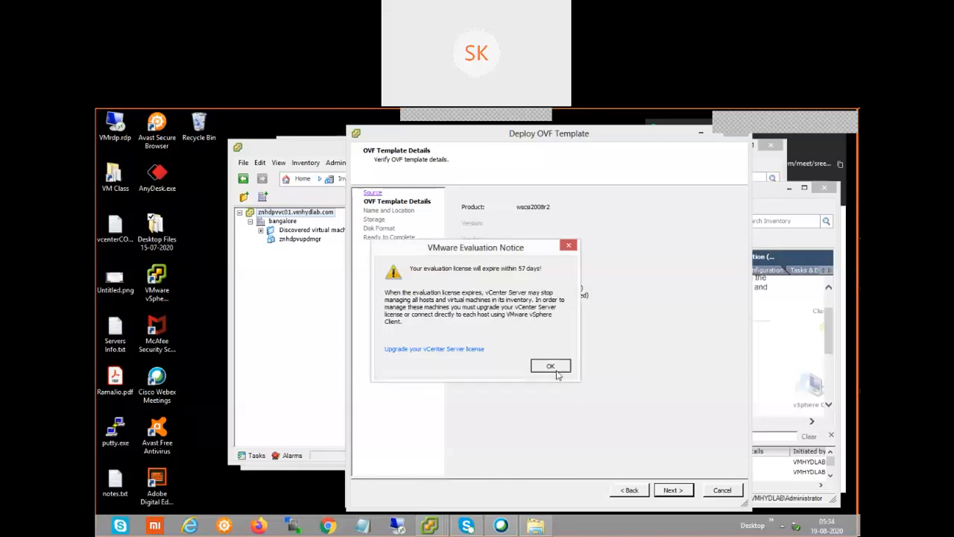
left_click(678, 492)
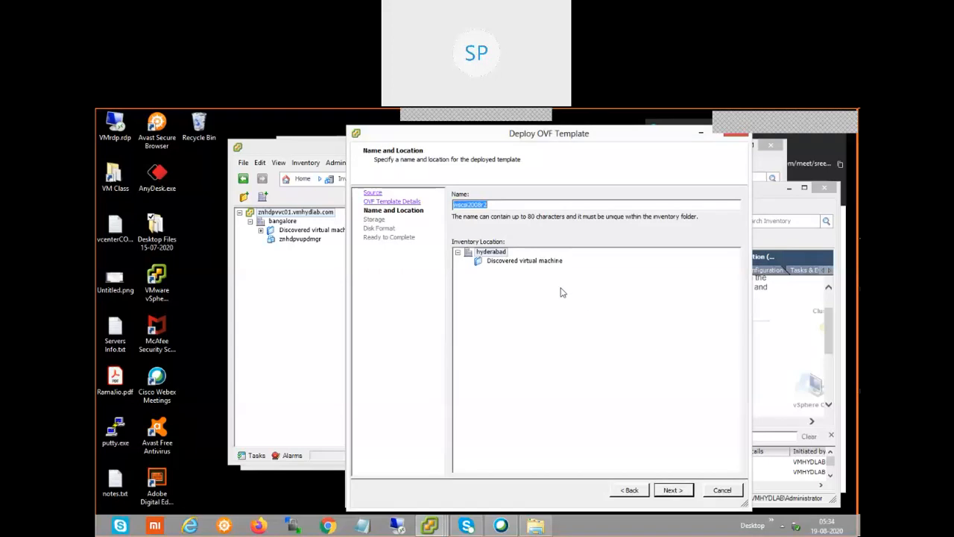
Rename the VM to vmfromtemplate under hyderabad and continue to Storage, dismissing the evaluation notice
left_click(518, 203)
key("BackSpace")
key("BackSpace")
key("BackSpace")
key("BackSpace")
key("BackSpace")
key("BackSpace")
key("BackSpace")
key("BackSpace")
key("BackSpace")
key("BackSpace")
key("BackSpace")
type("vmfromtemplate")
left_click(673, 496)
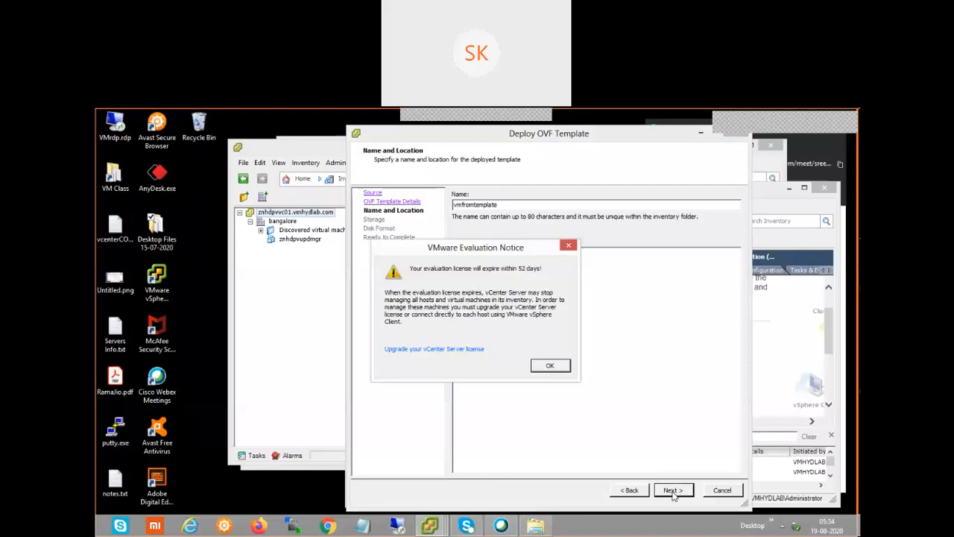
left_click(551, 366)
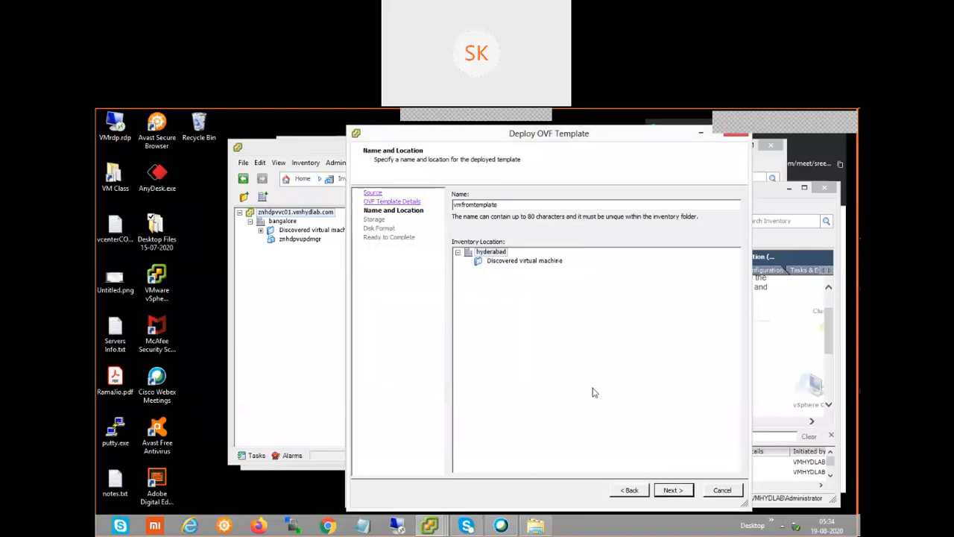
left_click(681, 491)
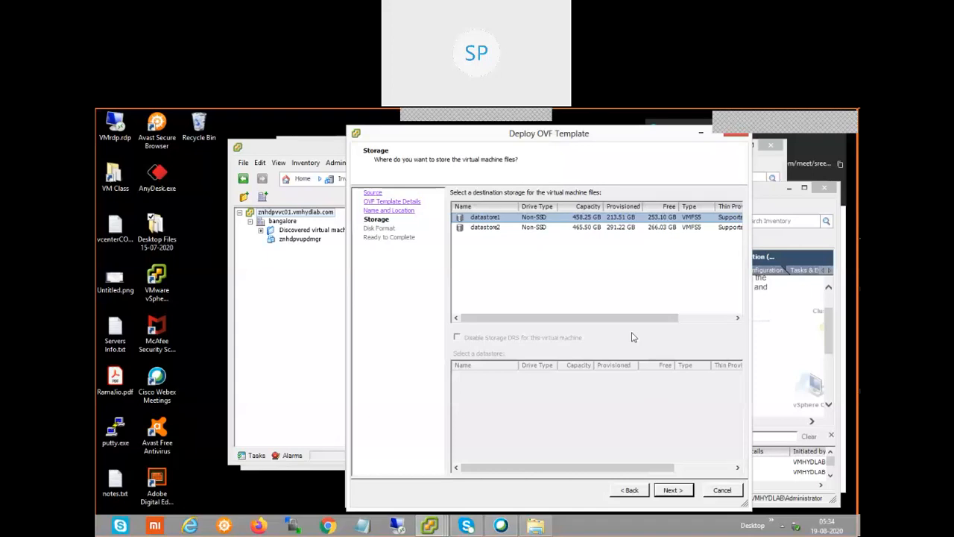
Put the VM files on datastore2 (266.0 GB free) and continue to Disk Format
left_click(534, 228)
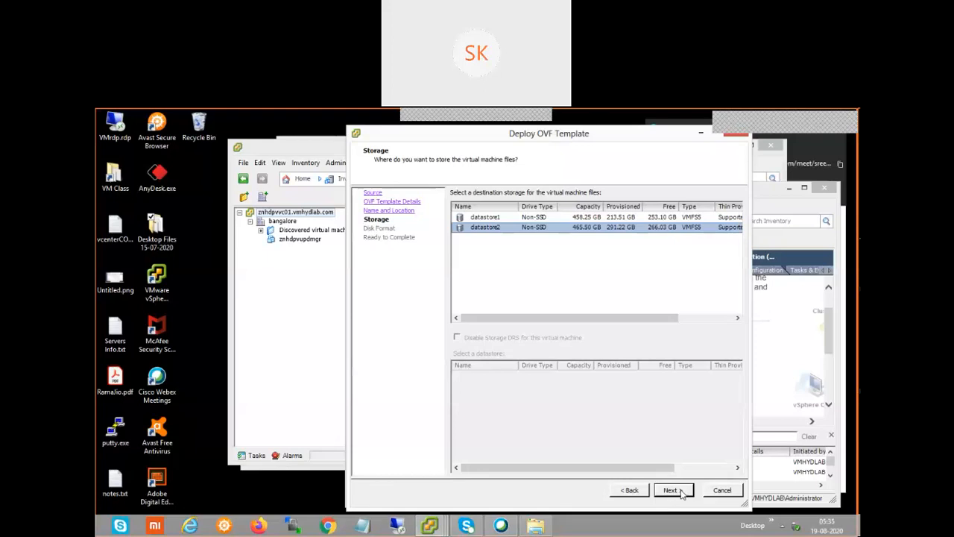
left_click(673, 492)
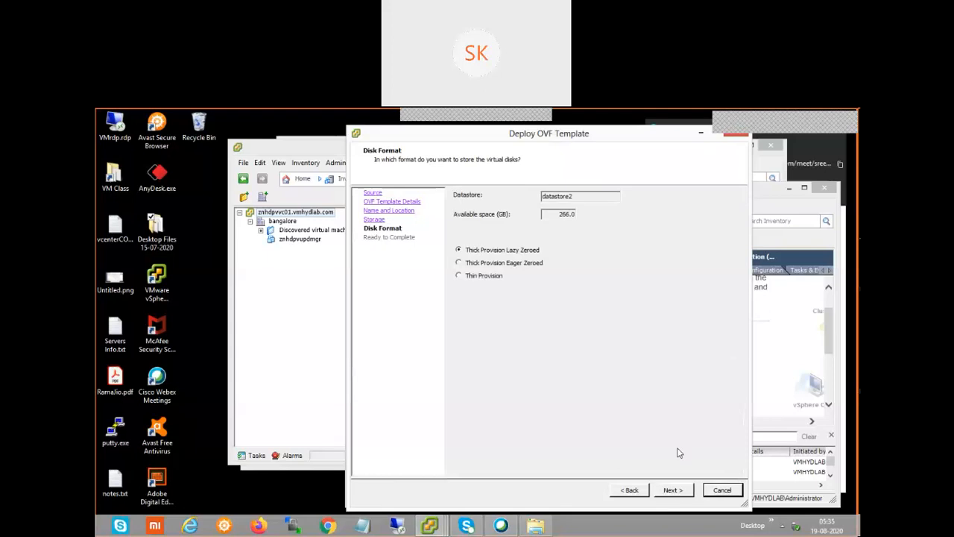
Keep Thick Provision Lazy Zeroed and advance to the Ready to Complete summary
left_click(675, 491)
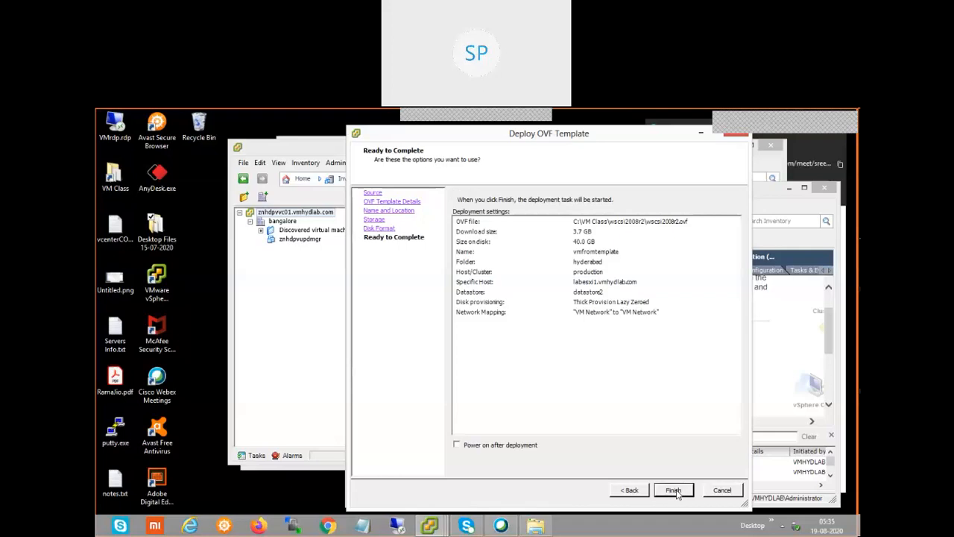
left_click(675, 491)
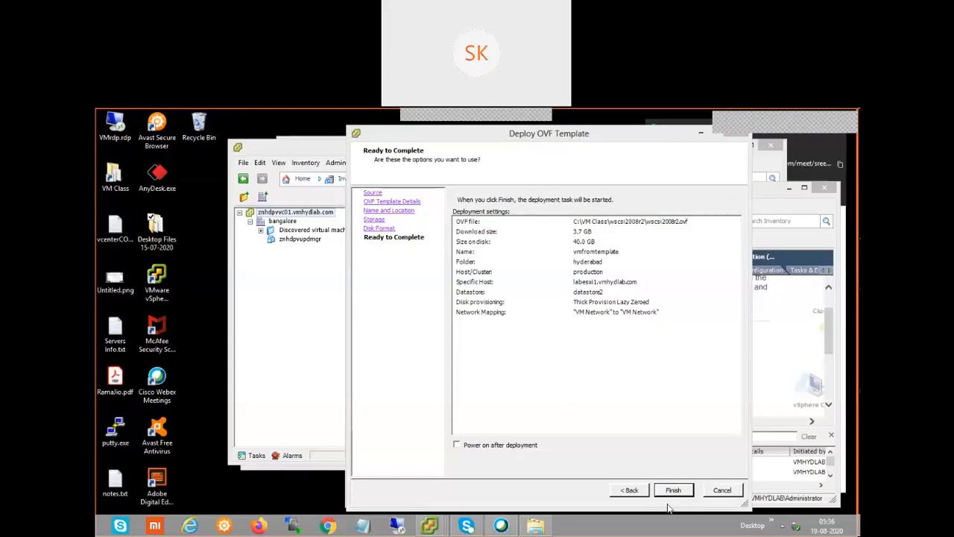
Cancel the wizard, maximize vCenter, and browse through hyderabad to the dbserver VM page
left_click(716, 492)
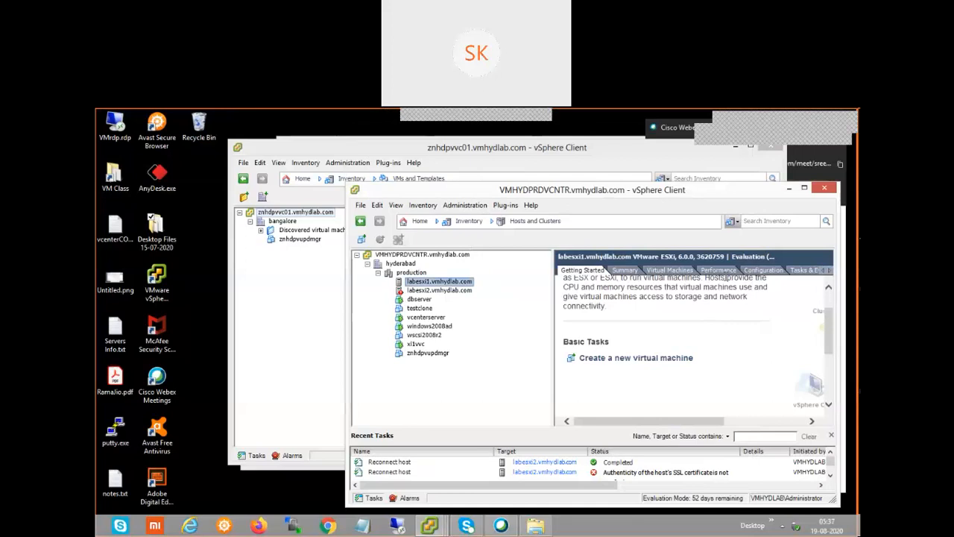
double_click(680, 192)
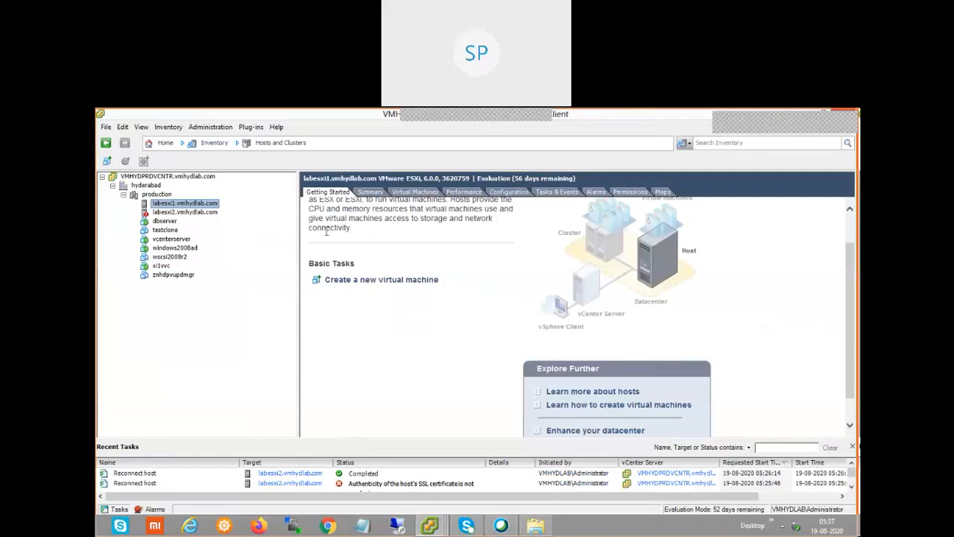
left_click(162, 176)
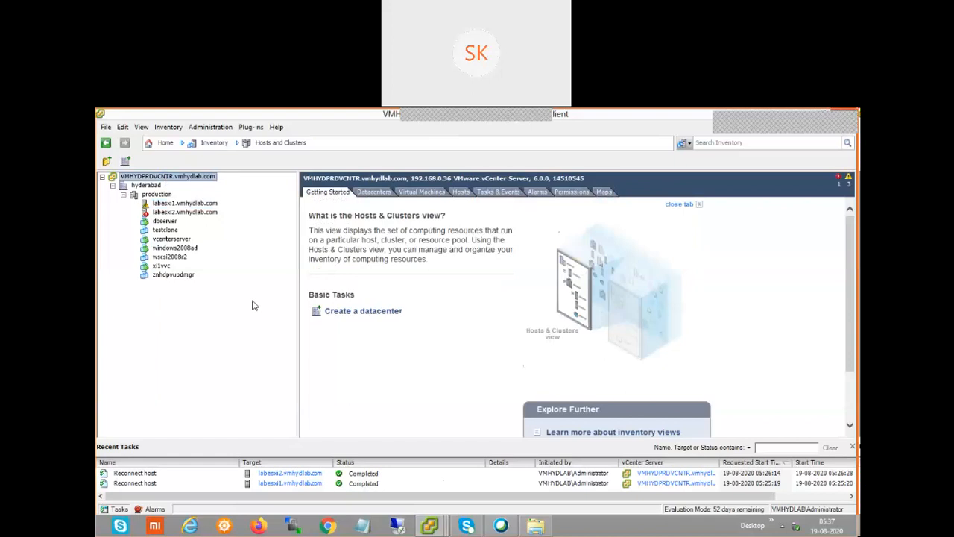
left_click(151, 187)
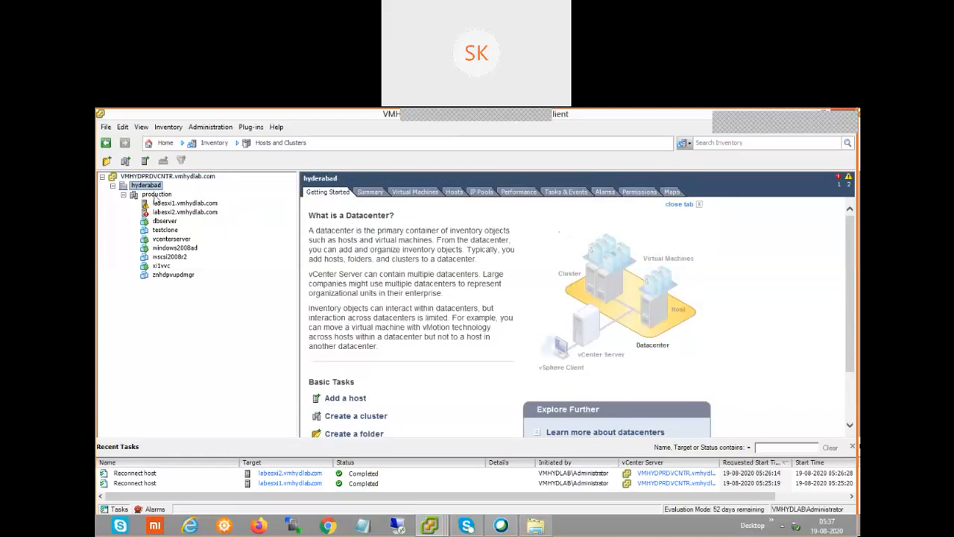
left_click(165, 222)
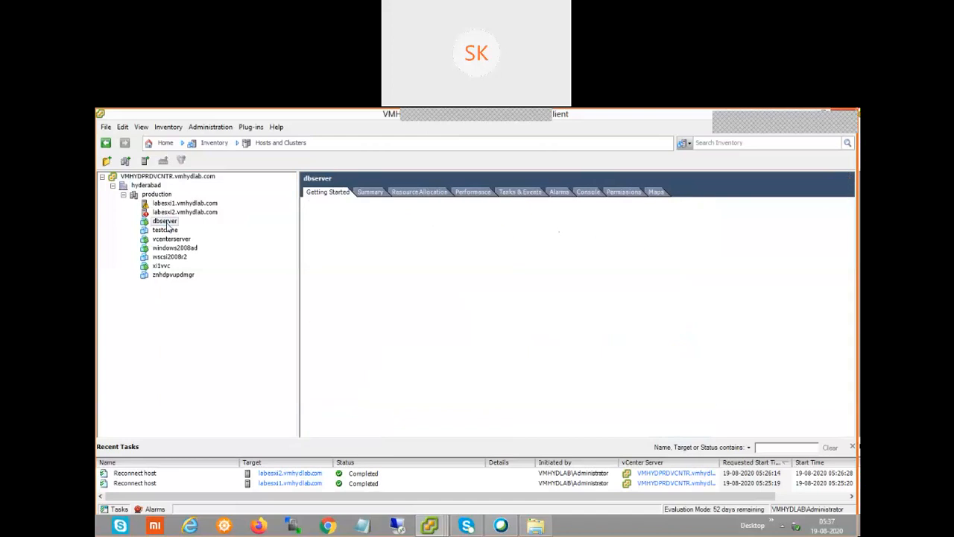
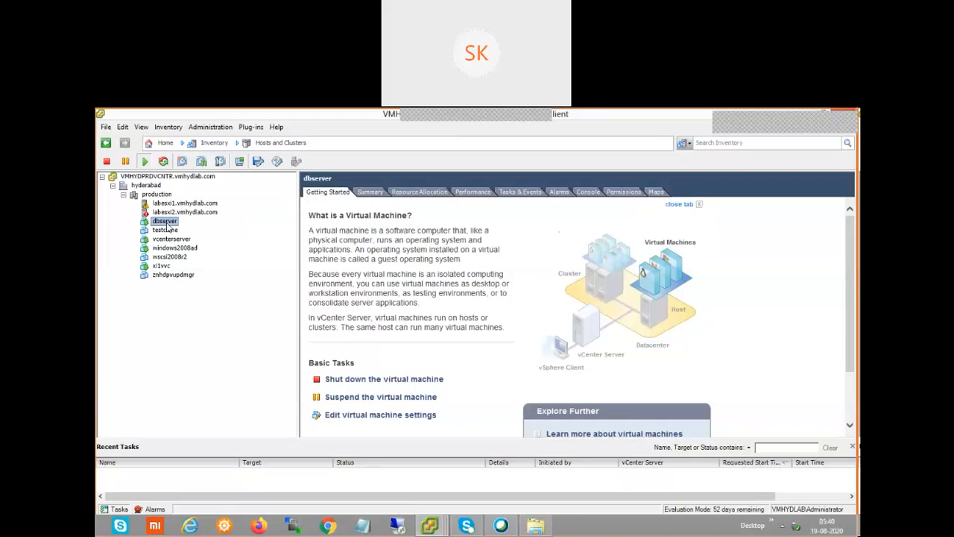
Show the vCenter root's Permissions tab and widen the User/Group column to read full account names
left_click(166, 176)
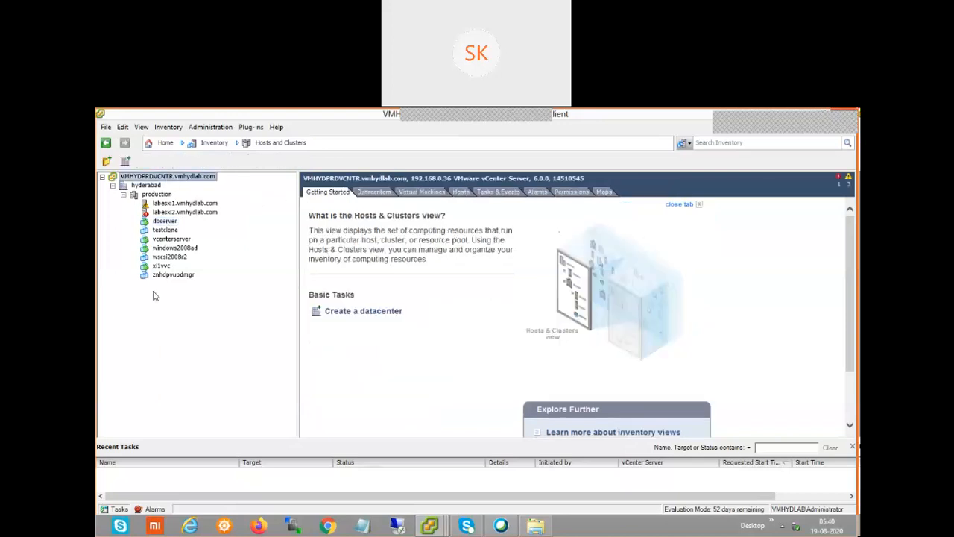
left_click(578, 193)
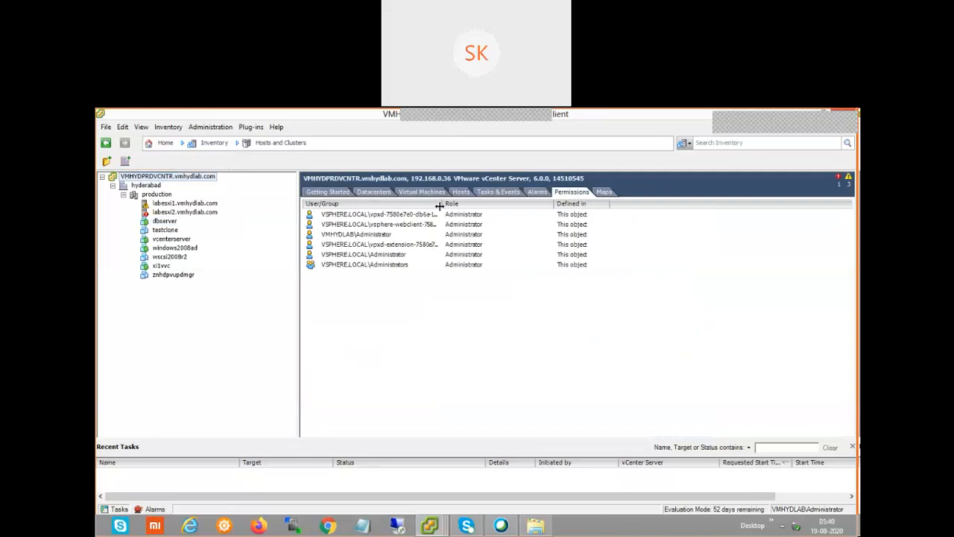
left_click_drag(443, 204, 551, 209)
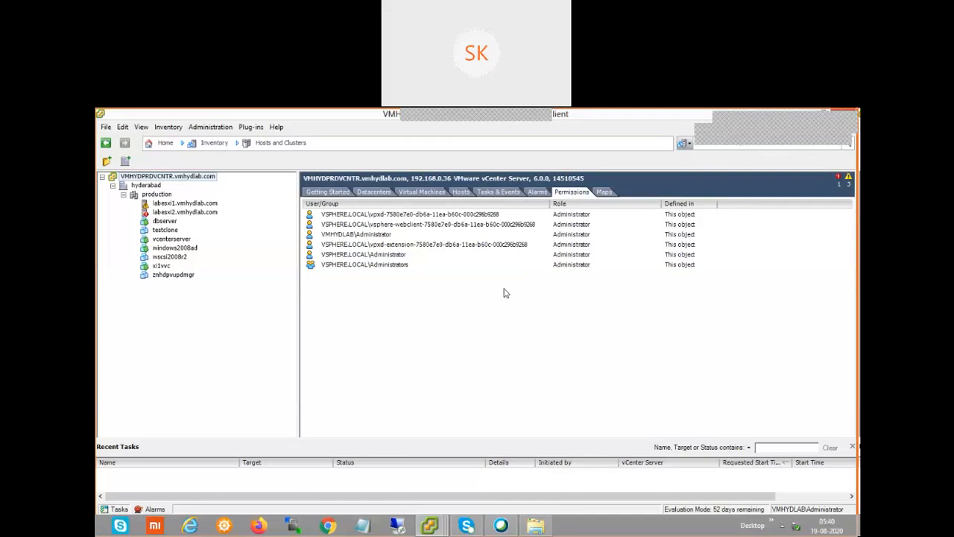
left_click(160, 143)
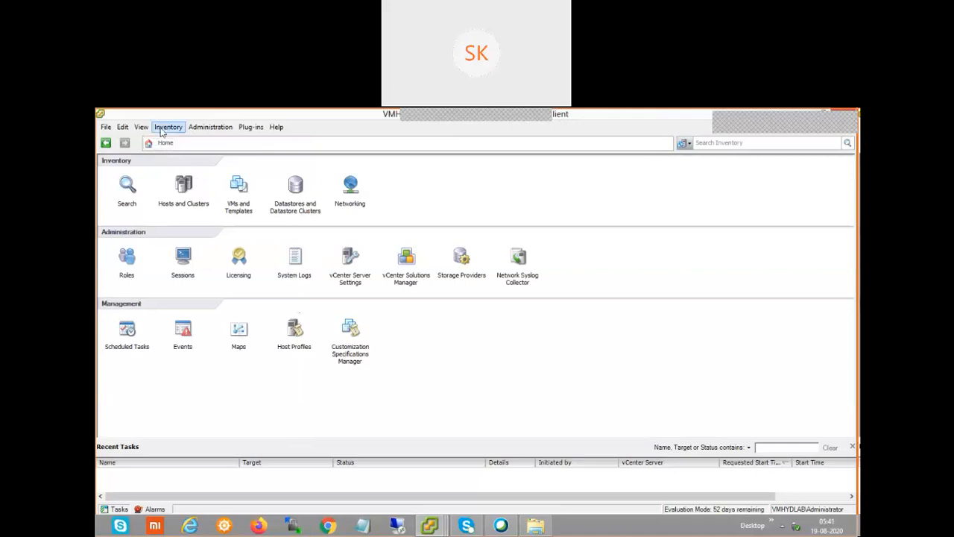
left_click(161, 131)
left_click(148, 149)
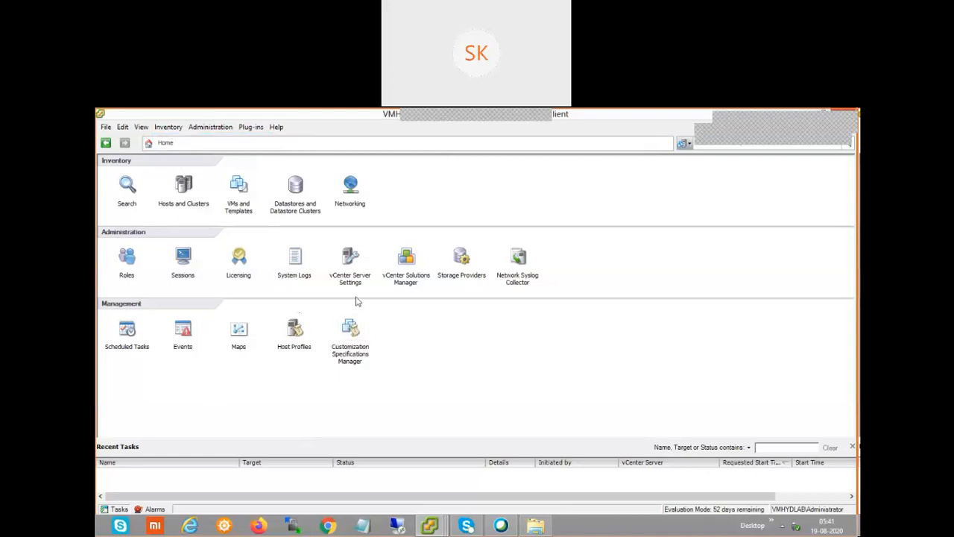
left_click(191, 194)
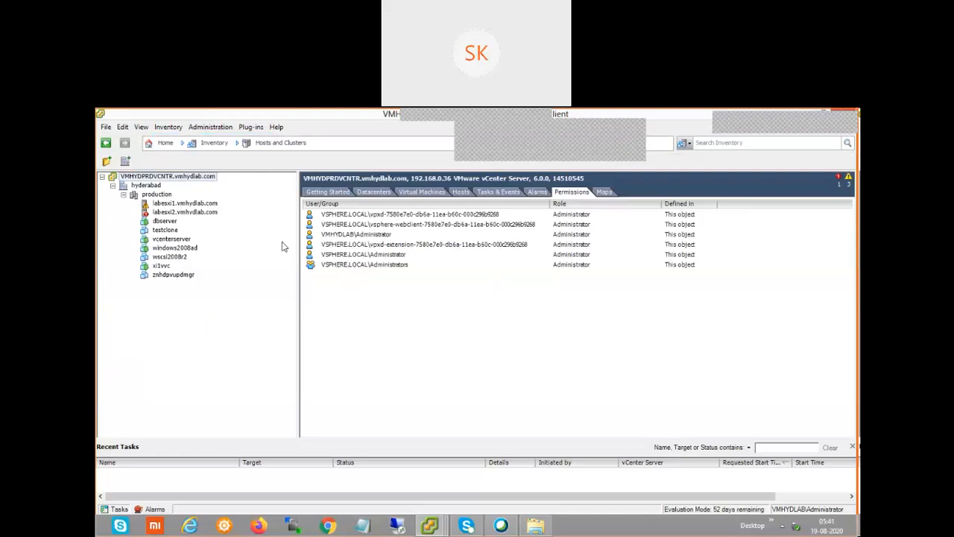
Go from the Inventory breadcrumb to Administration > Roles to list the eleven vCenter roles
left_click(173, 130)
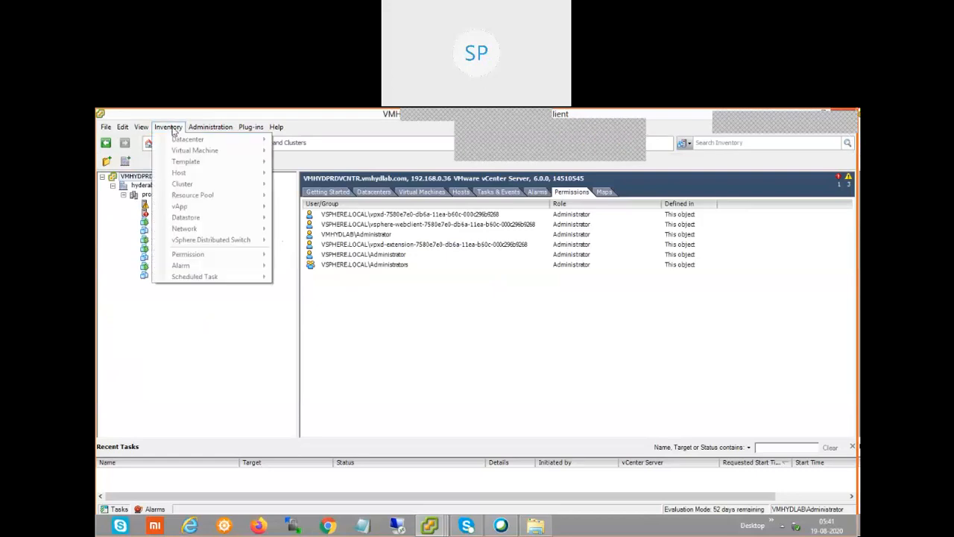
left_click(152, 157)
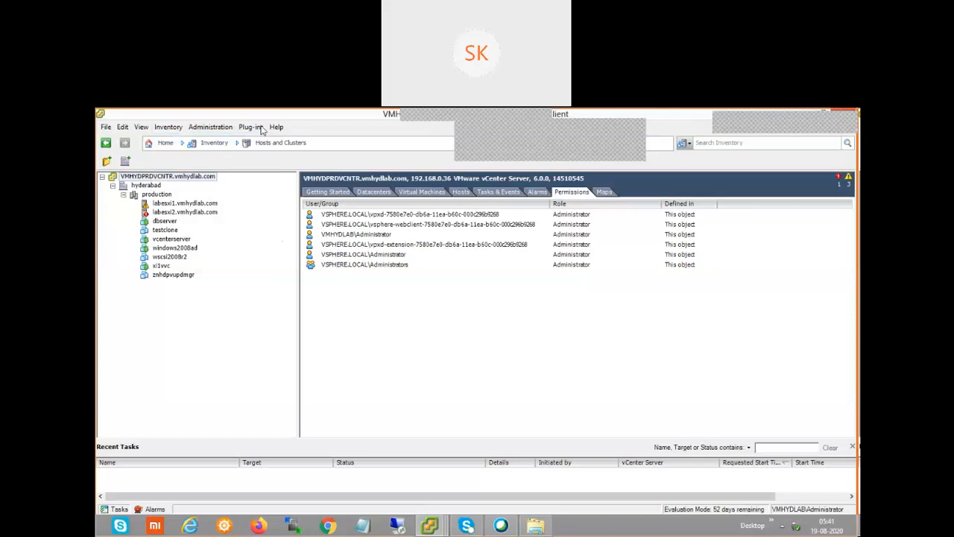
left_click(223, 145)
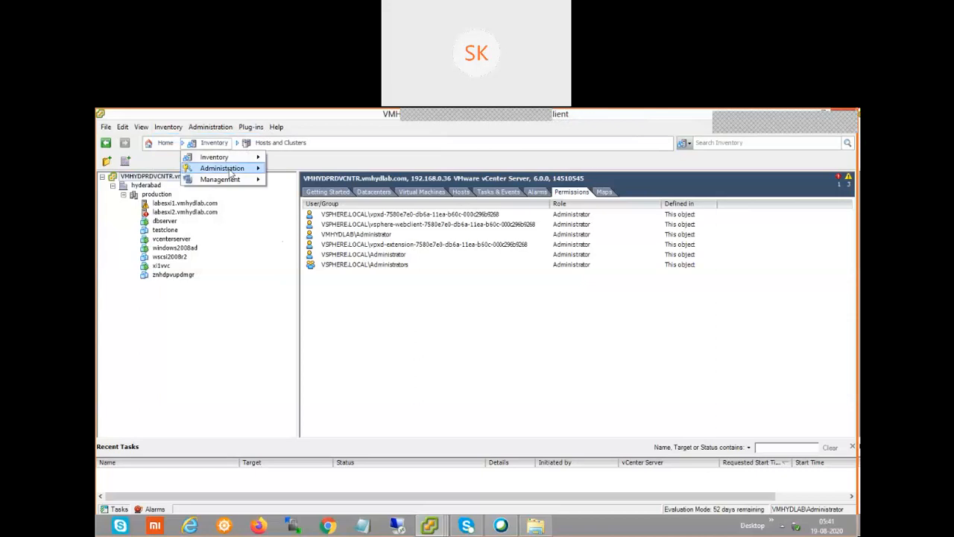
mouse_move(232, 173)
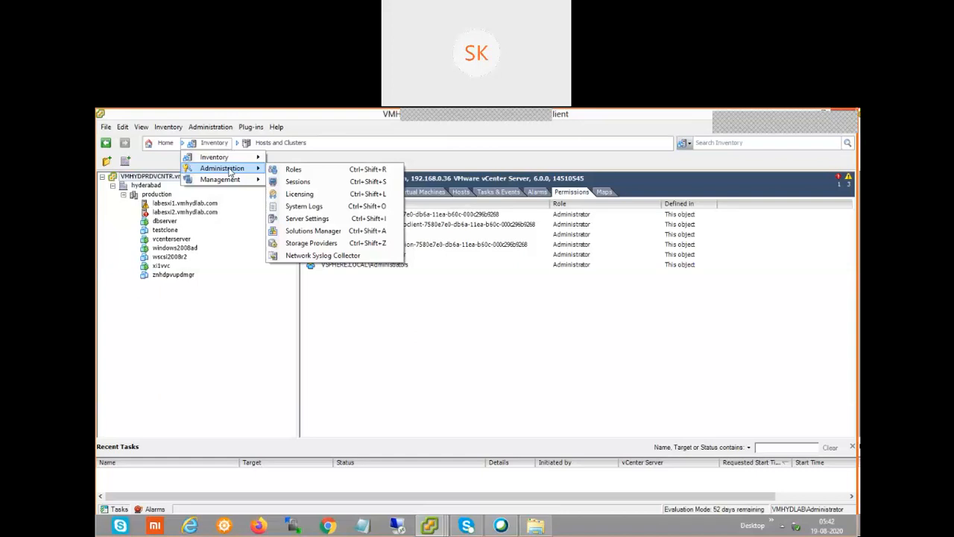
left_click(302, 170)
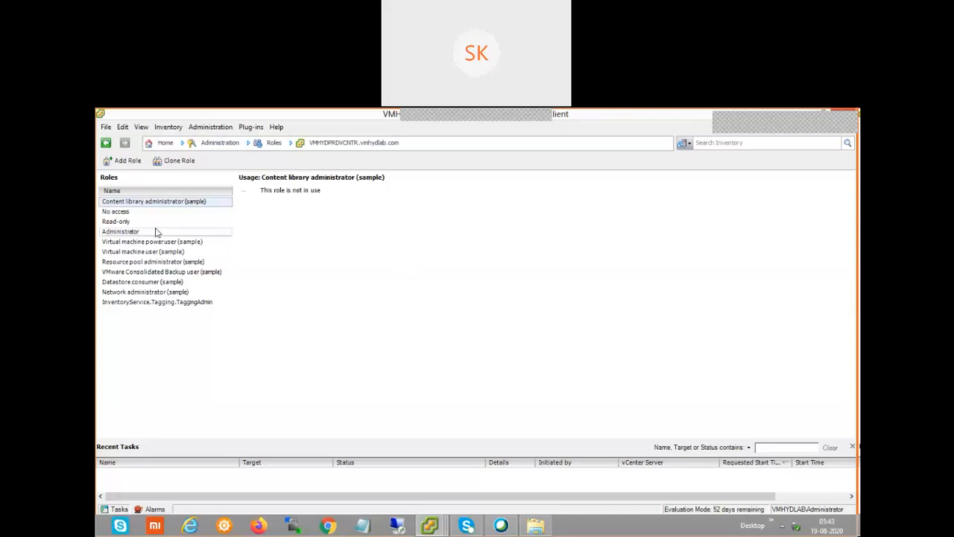
left_click(117, 213)
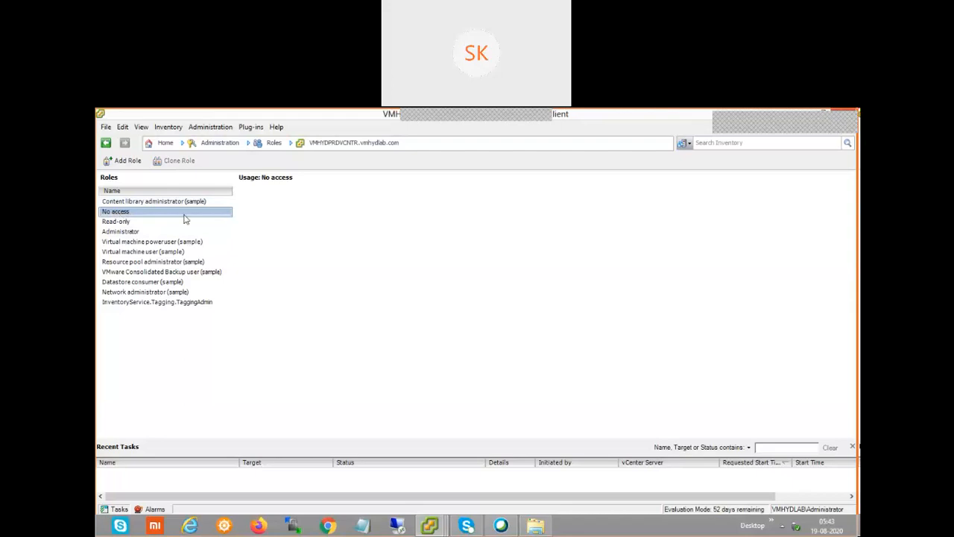
left_click(138, 222)
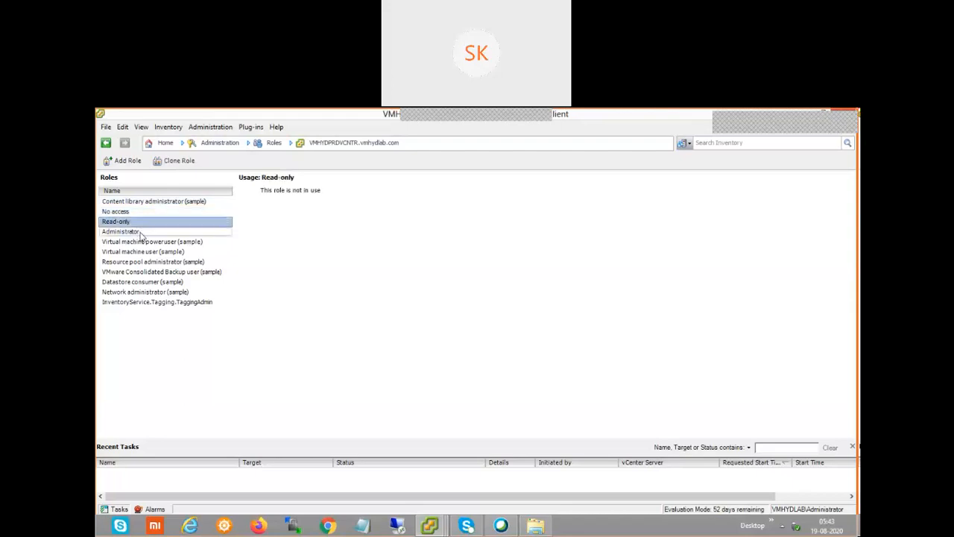
left_click(141, 232)
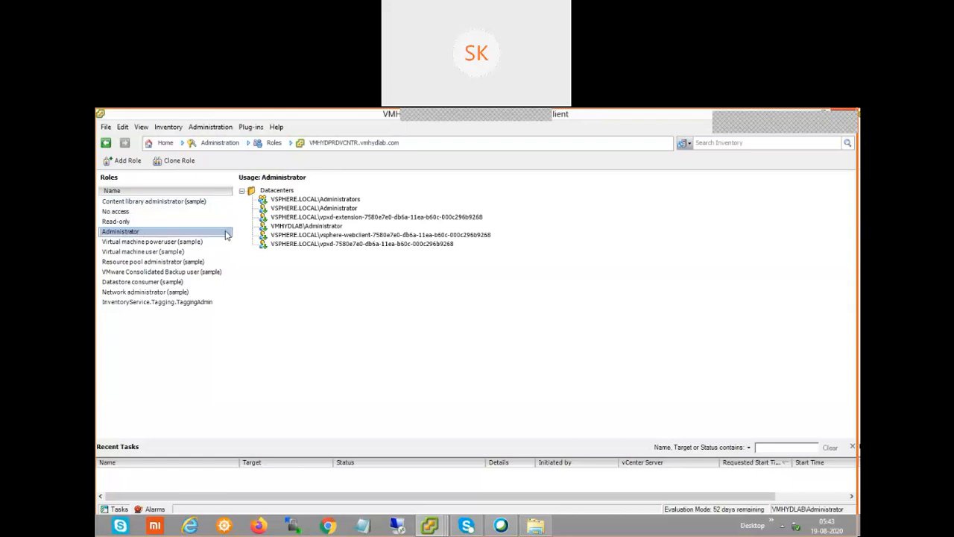
left_click(126, 213)
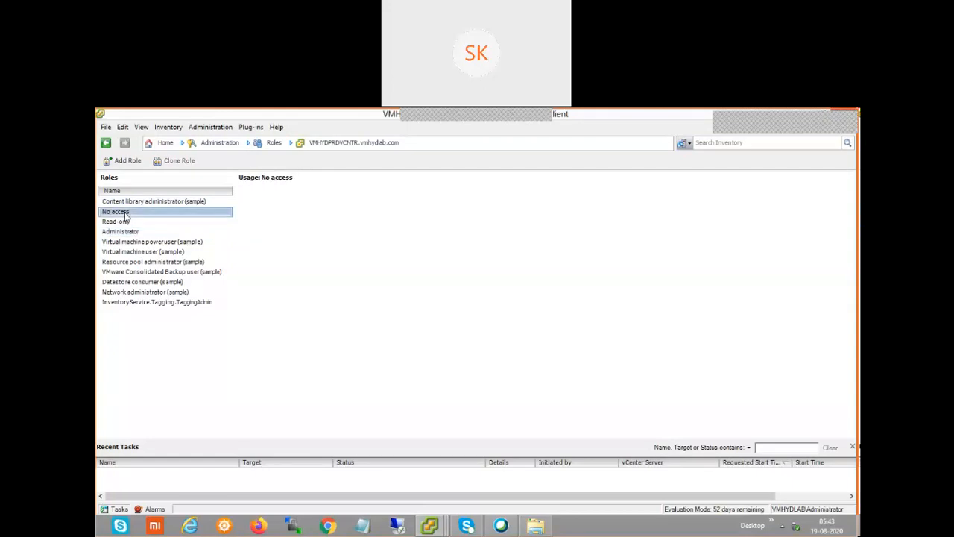
right_click(126, 216)
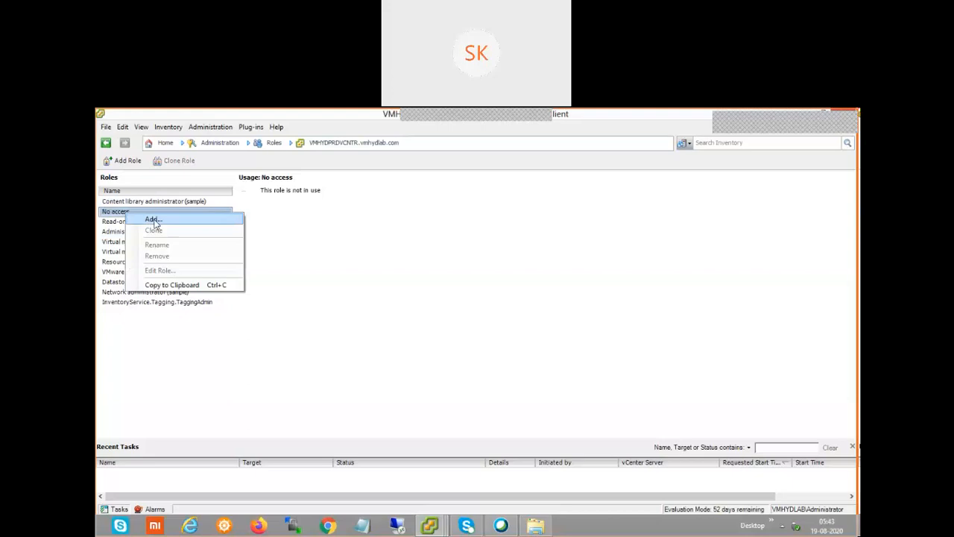
left_click(373, 294)
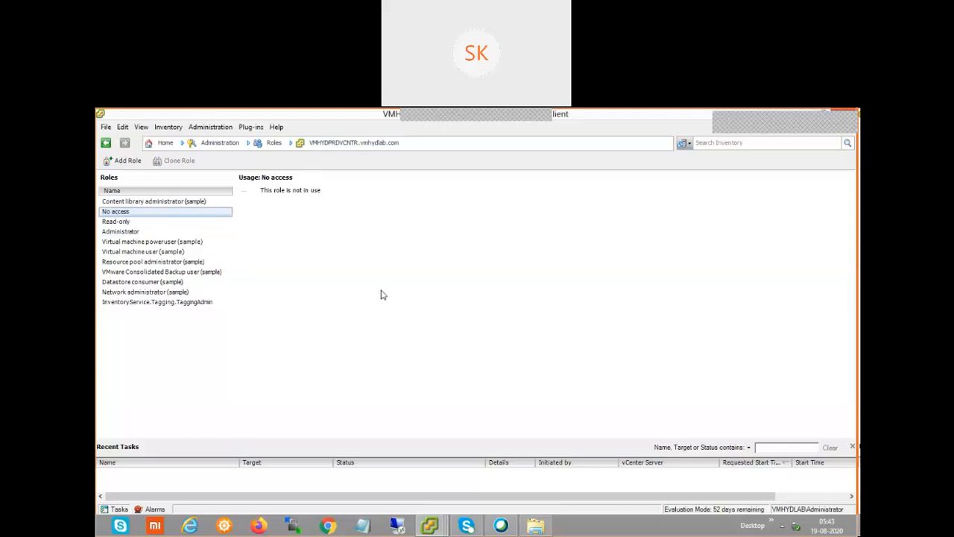
Cancel Add New Role without creating one, then view the Administrator role's six Datacenters accounts
left_click(125, 162)
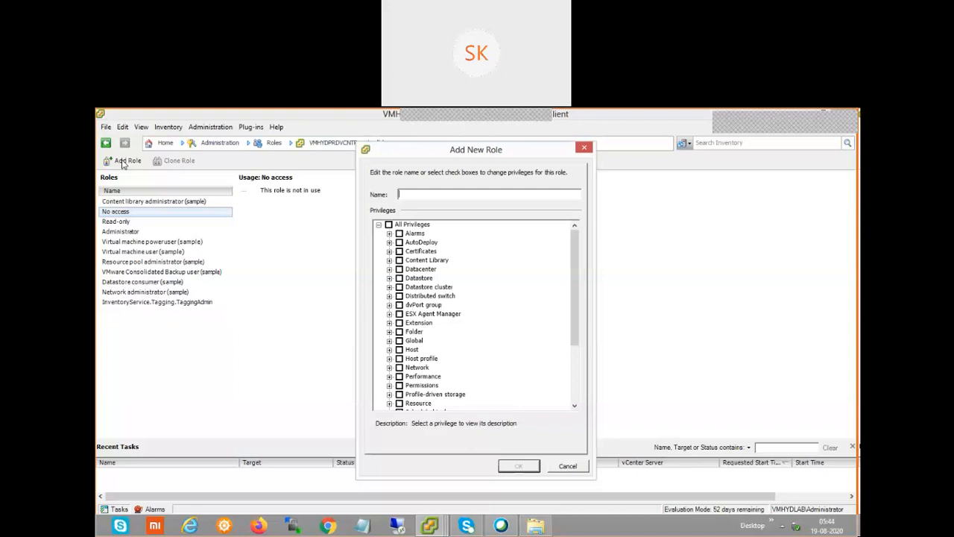
left_click(571, 469)
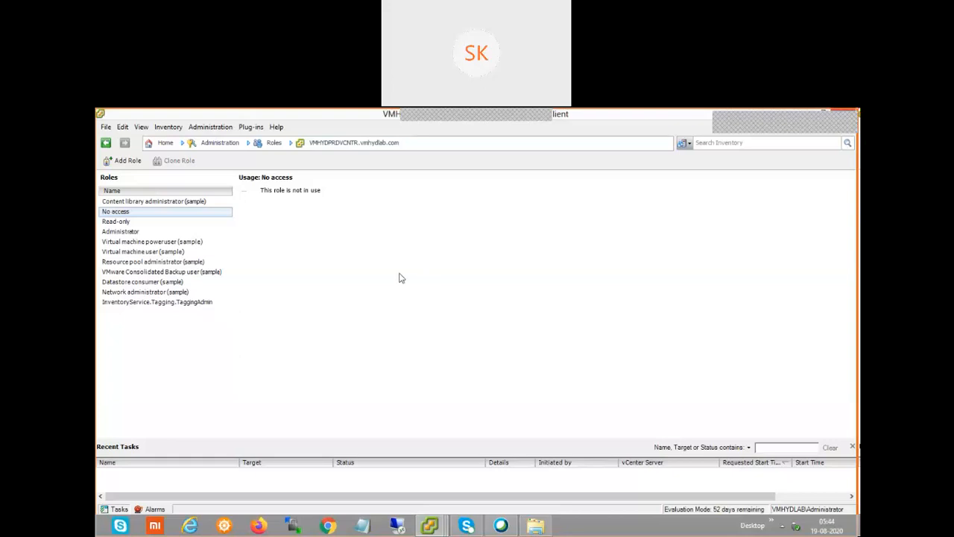
left_click(131, 233)
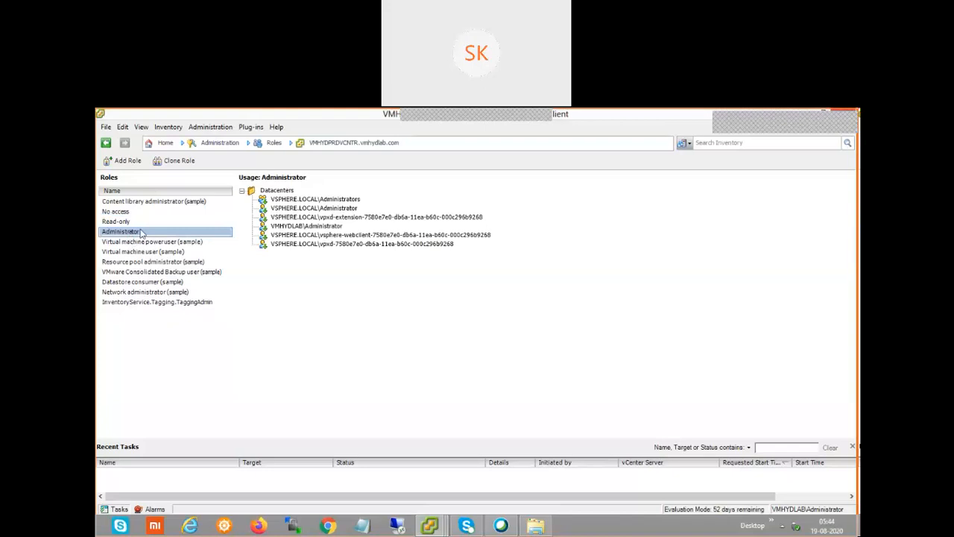
Move the first vCenter window aside to reveal the login window for 192.168.0.36
right_click(141, 233)
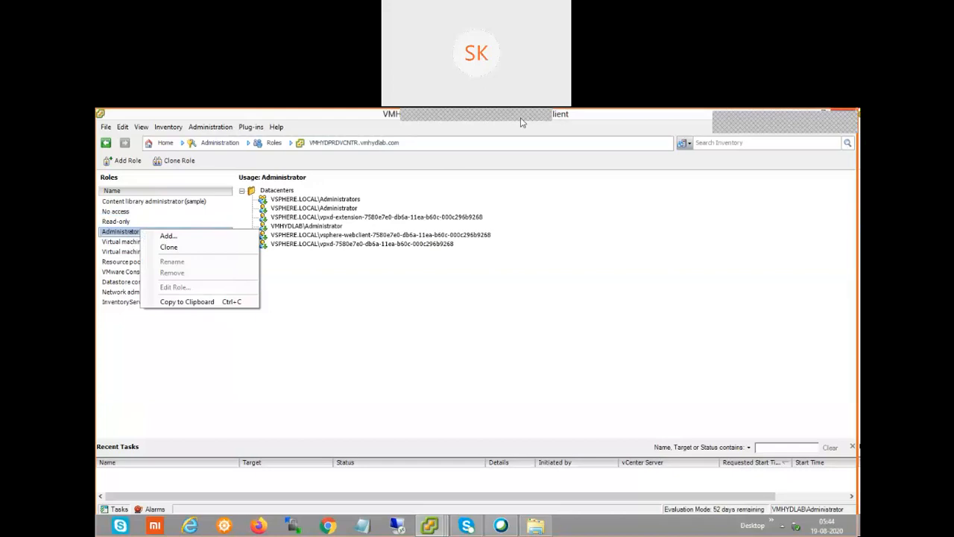
left_click(460, 120)
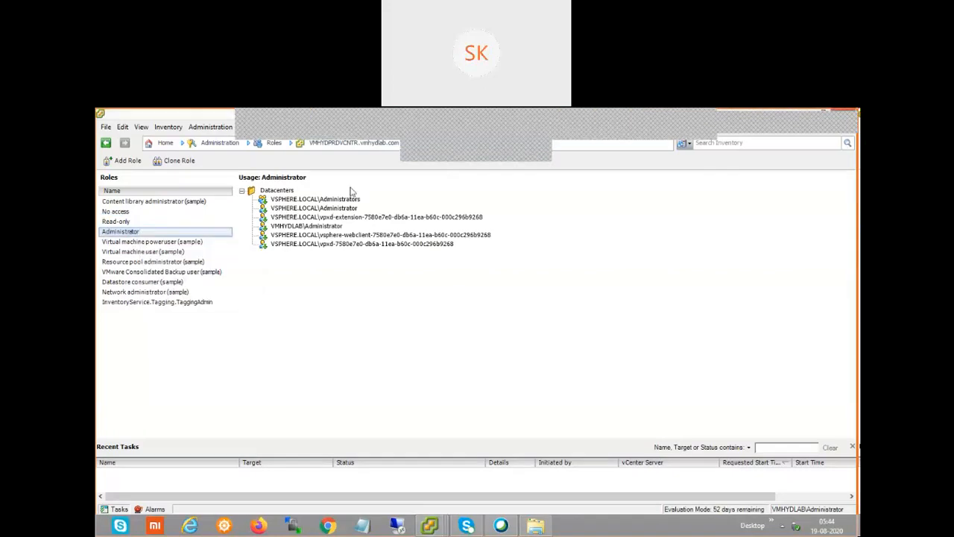
left_click(455, 120)
left_click(511, 308)
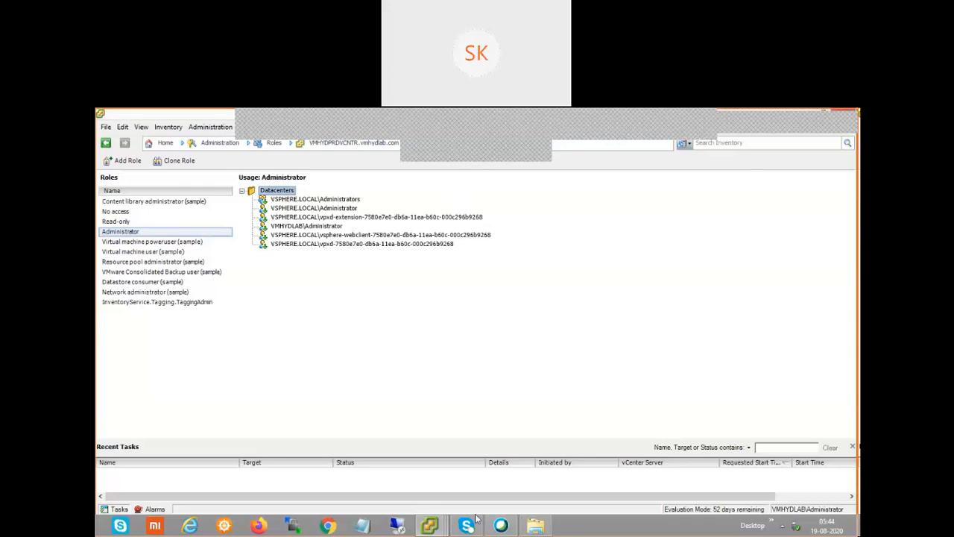
left_click_drag(192, 115, 318, 182)
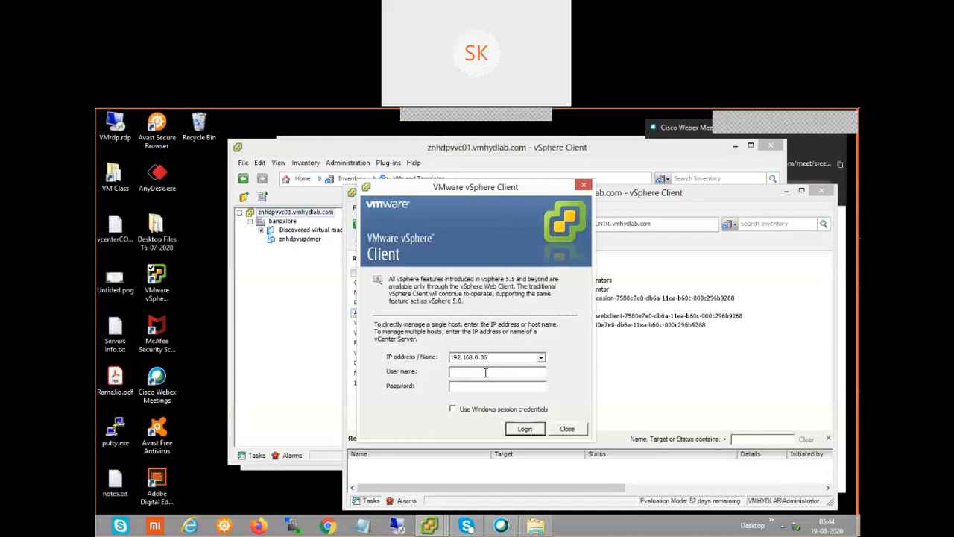
Log in to 192.168.0.36 as the vSphere administrator, retrying with the corrected password after an error
type("admin")
type("istrat")
type("or@v")
type("sp")
type("her")
type("e.loca")
type("*****")
type("***")
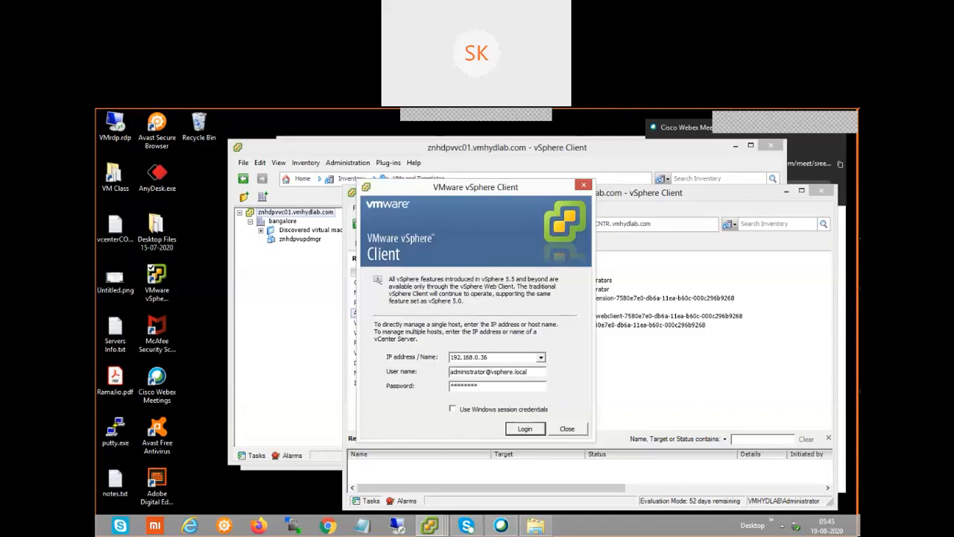
left_click(526, 431)
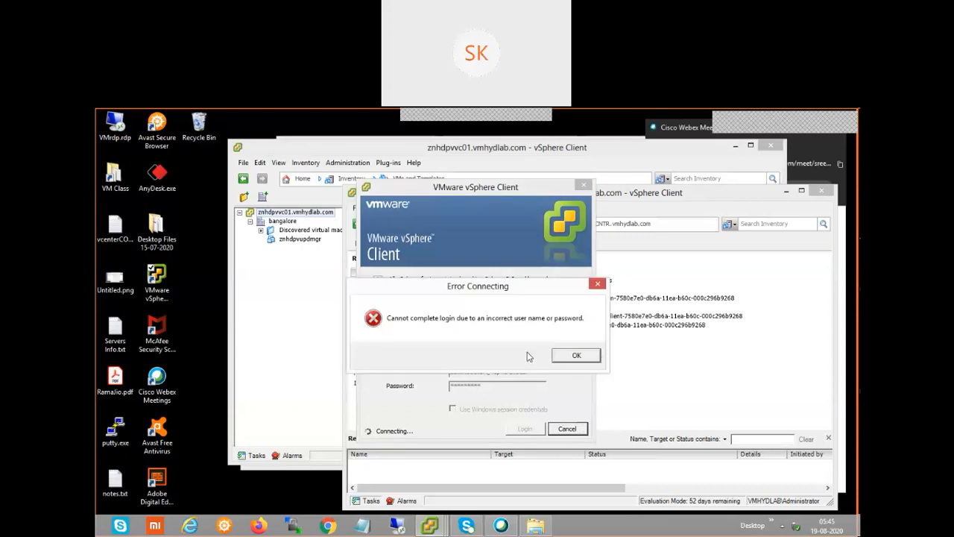
left_click(577, 355)
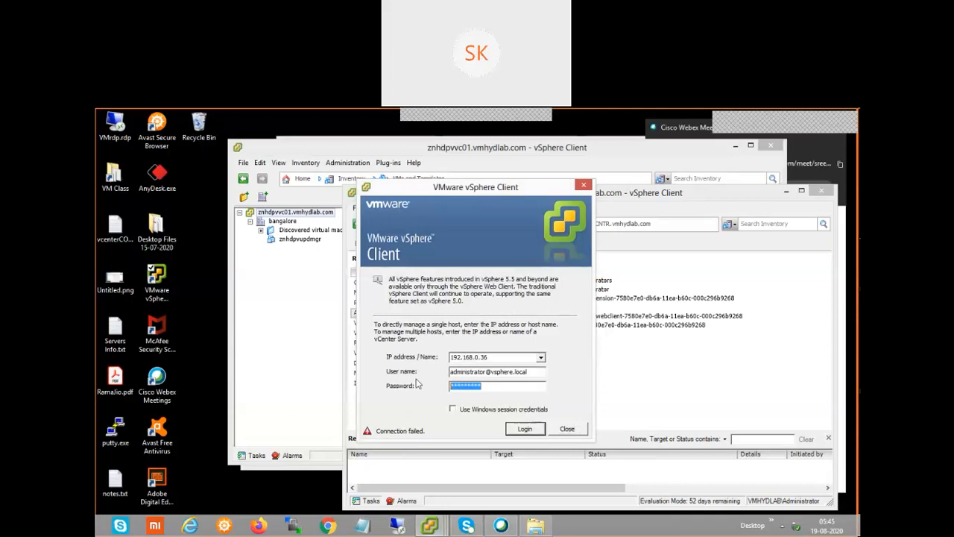
type("**********")
left_click(525, 430)
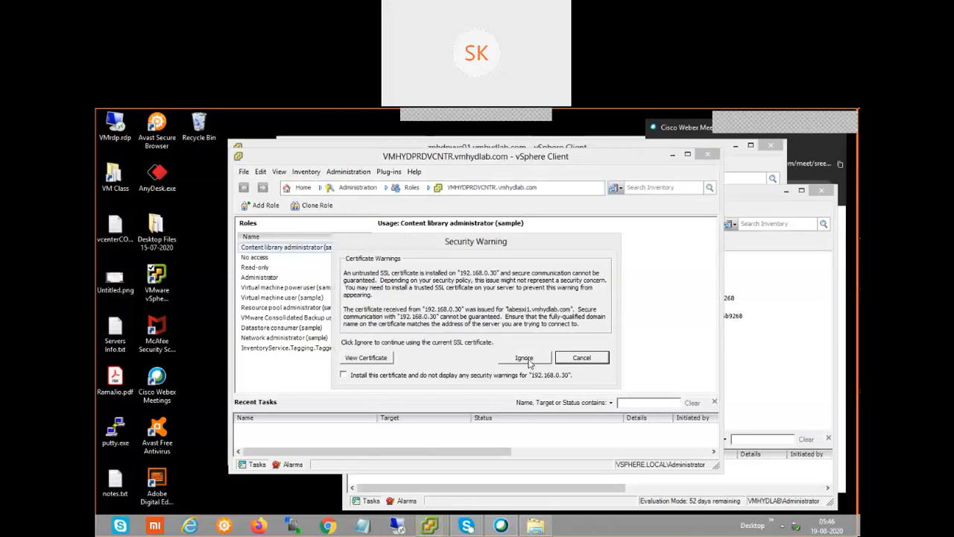
Ignore the untrusted certificate warning and accept the evaluation notice to finish connecting
left_click(529, 359)
left_click(550, 365)
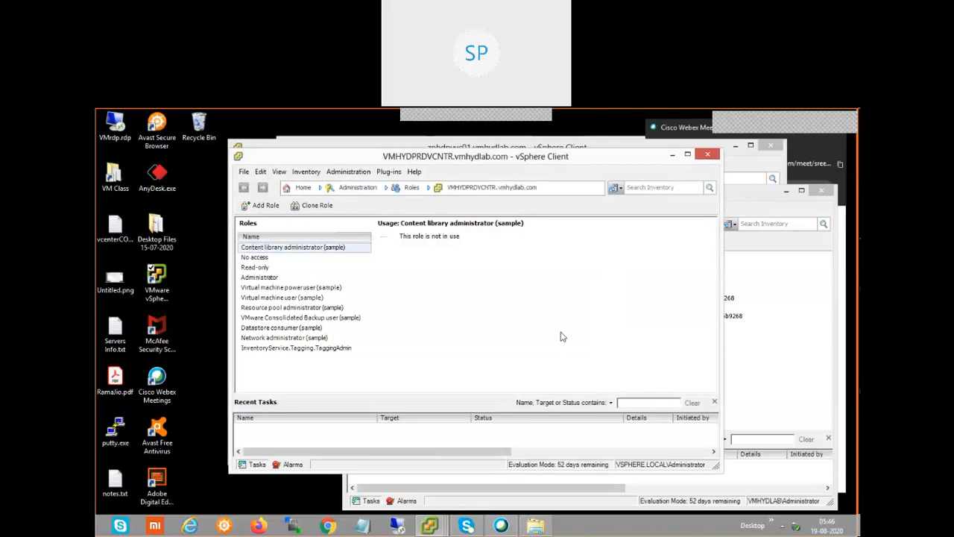
Check the Administrator role's usage, then select Virtual machine power user (sample), which is not in use
left_click(270, 278)
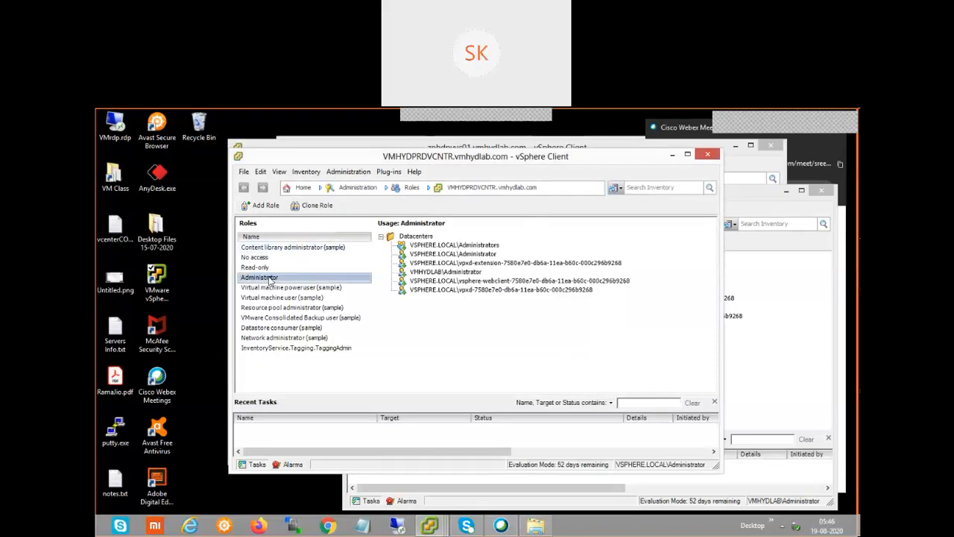
right_click(270, 280)
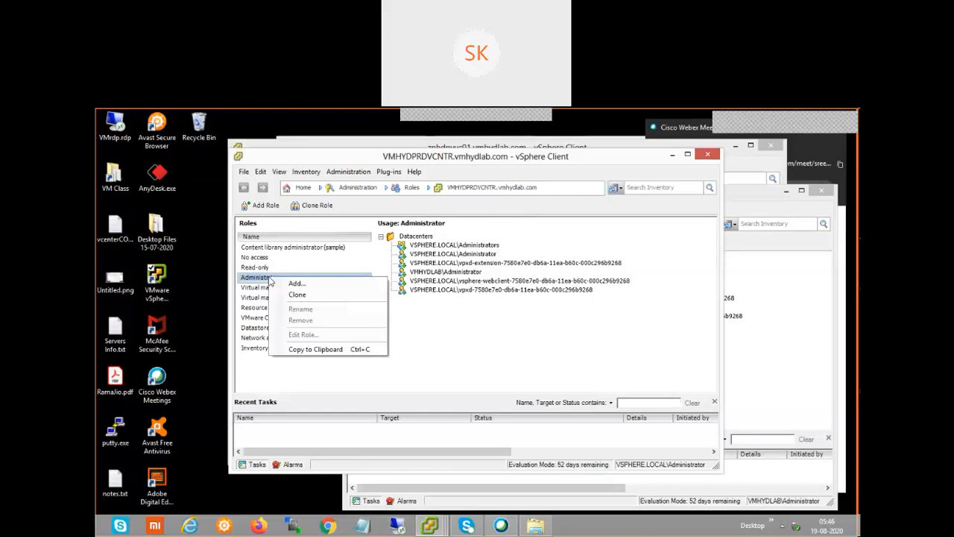
left_click(450, 332)
left_click(284, 289)
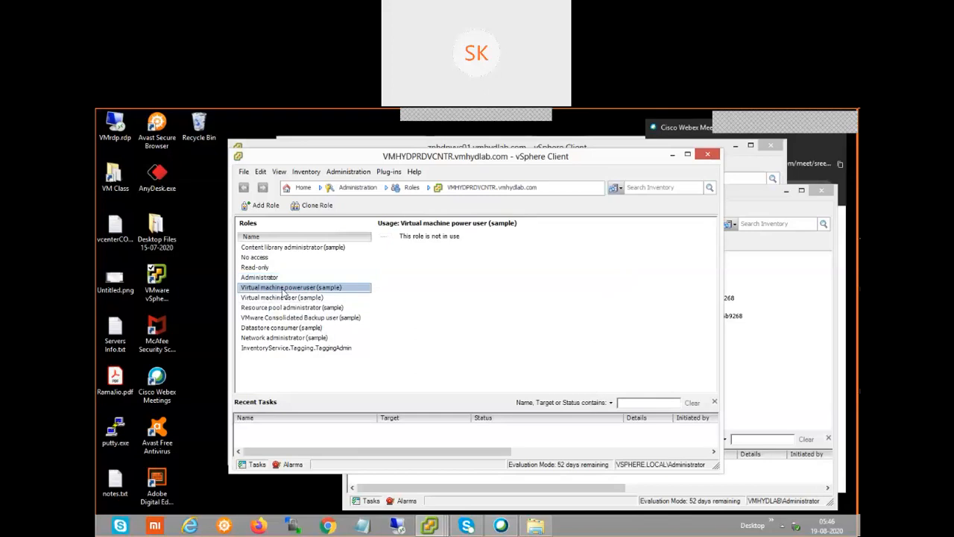
right_click(284, 293)
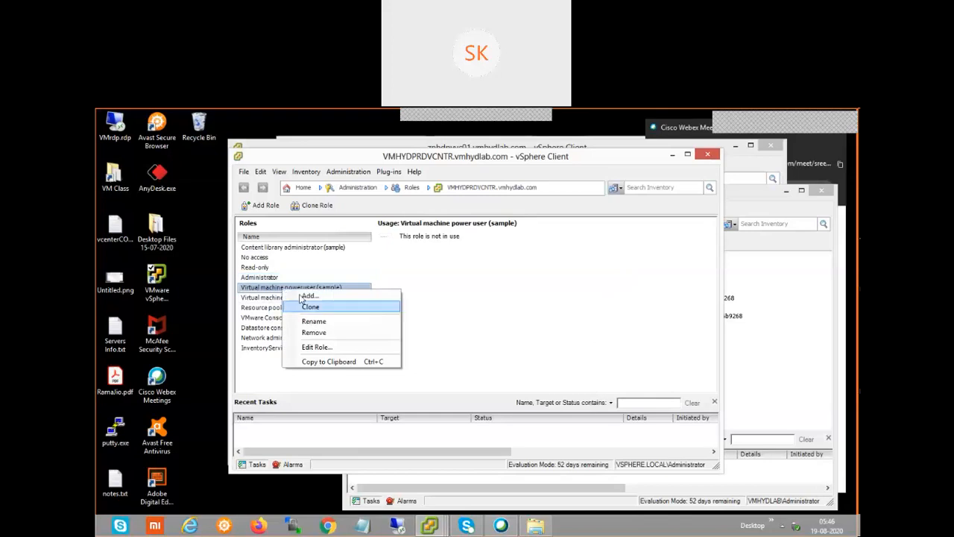
left_click(440, 313)
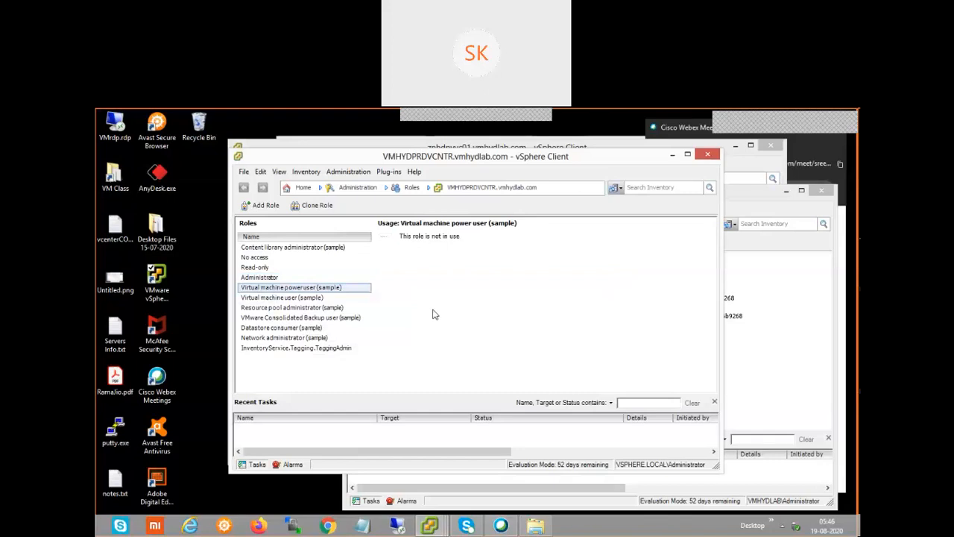
Minimize the front client, maximize the VMHYDPRDVCNTR window, and reselect Virtual machine power user (sample)
left_click(673, 155)
left_click_drag(538, 191, 473, 185)
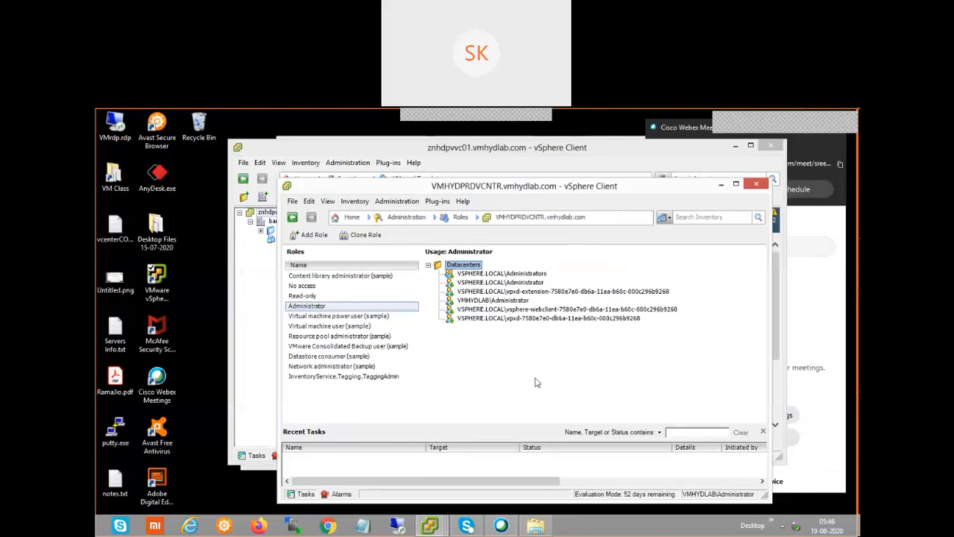
double_click(465, 188)
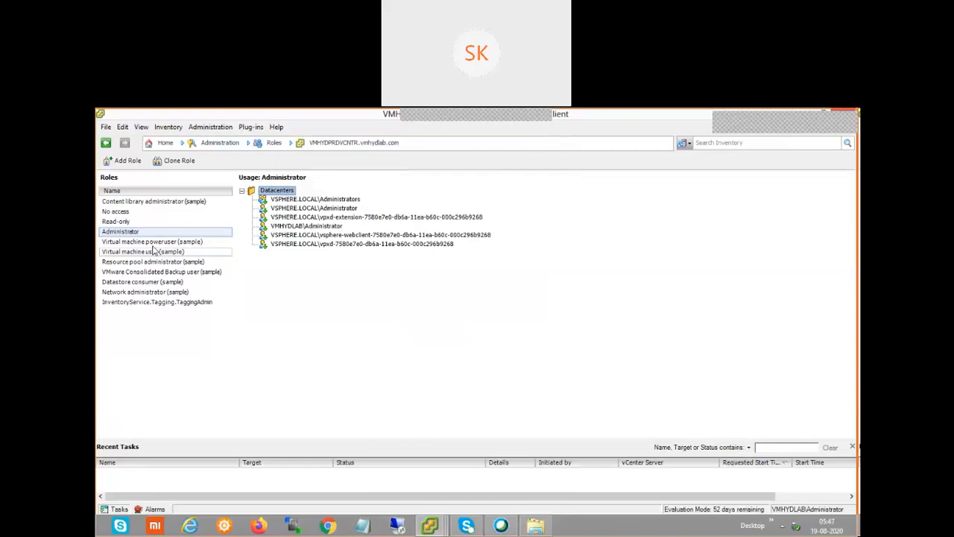
left_click(152, 244)
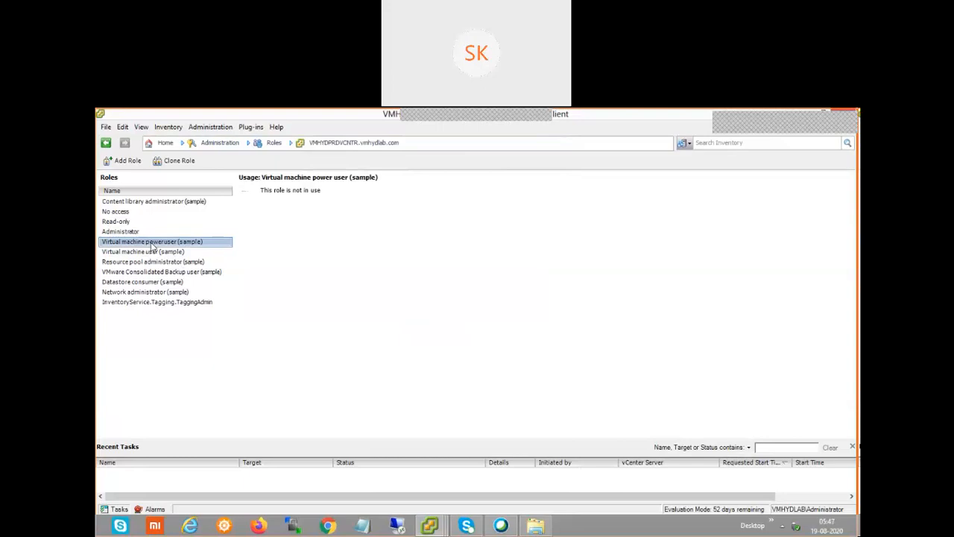
Review the Virtual machine power user (sample) role's privileges in Edit Role, then close without saving
right_click(153, 246)
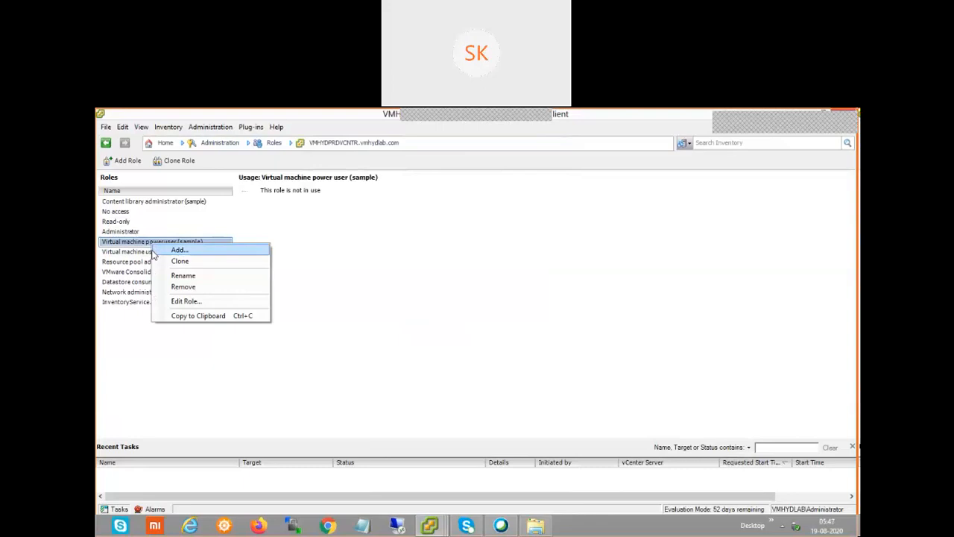
left_click(186, 302)
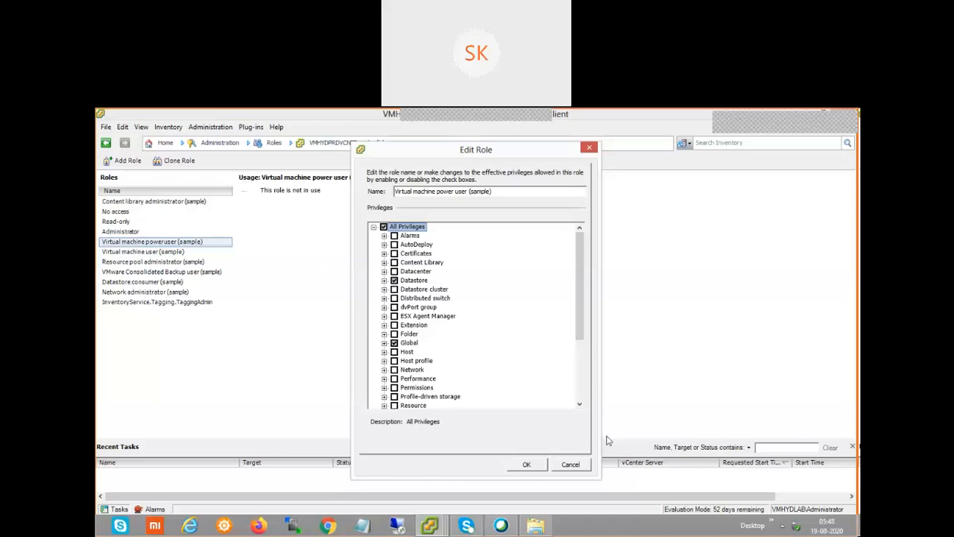
left_click(576, 466)
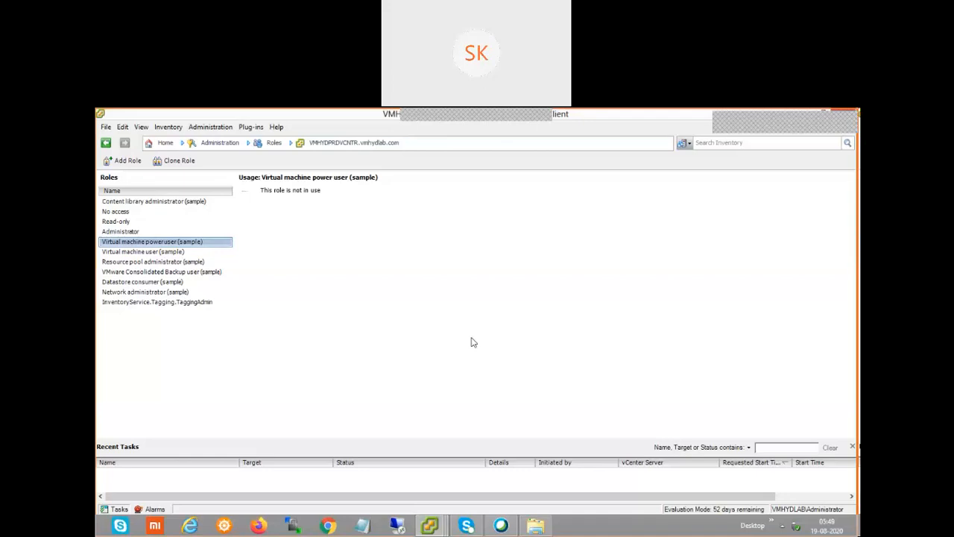
Return to the vSphere Home page with its Inventory, Administration and Management shortcuts
left_click(172, 128)
left_click(414, 273)
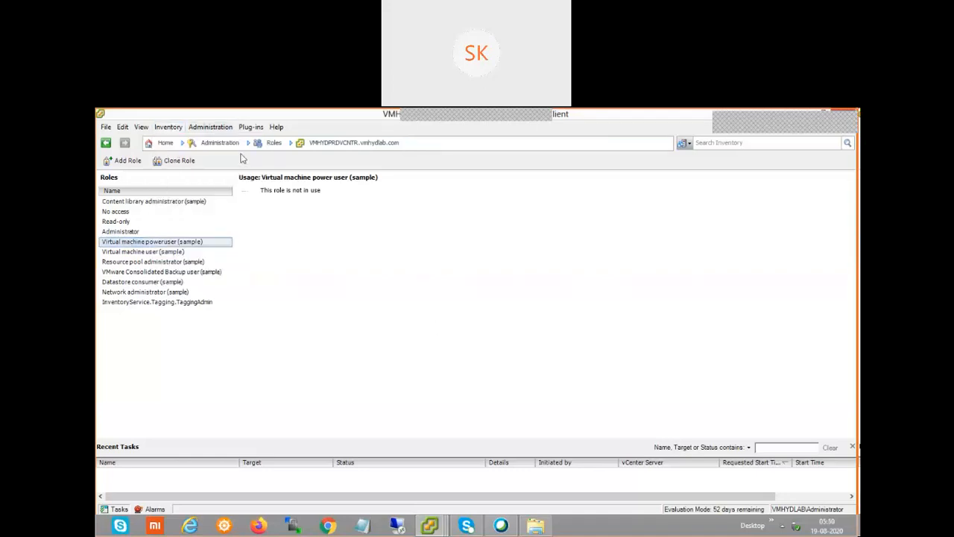
left_click(165, 142)
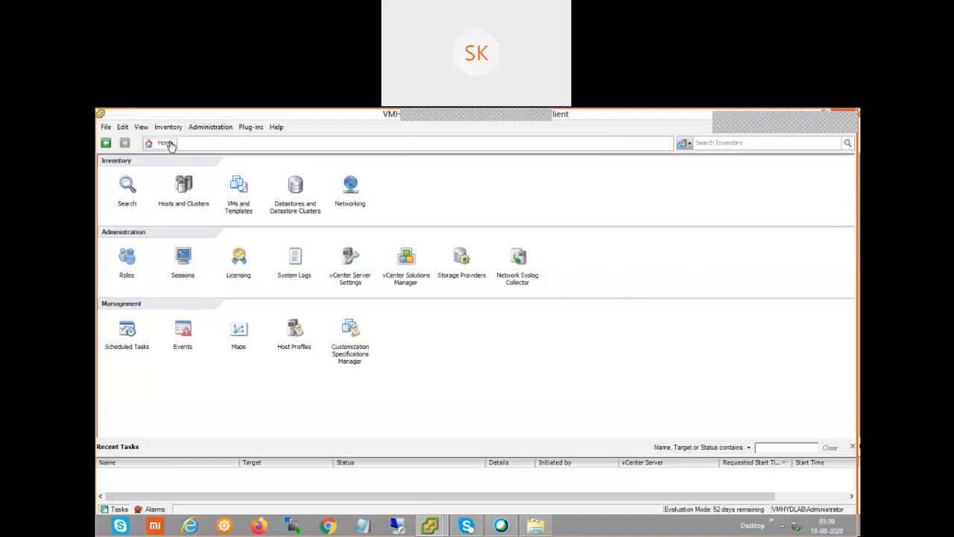
Show the VMHYDPRDVCNTR vCenter's permissions in Hosts and Clusters and bring up its root actions
left_click(185, 186)
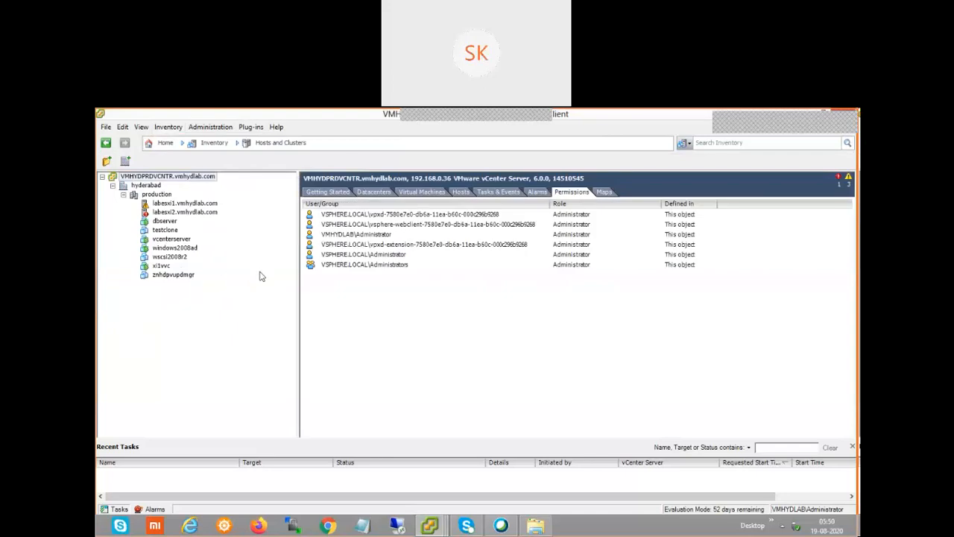
right_click(184, 178)
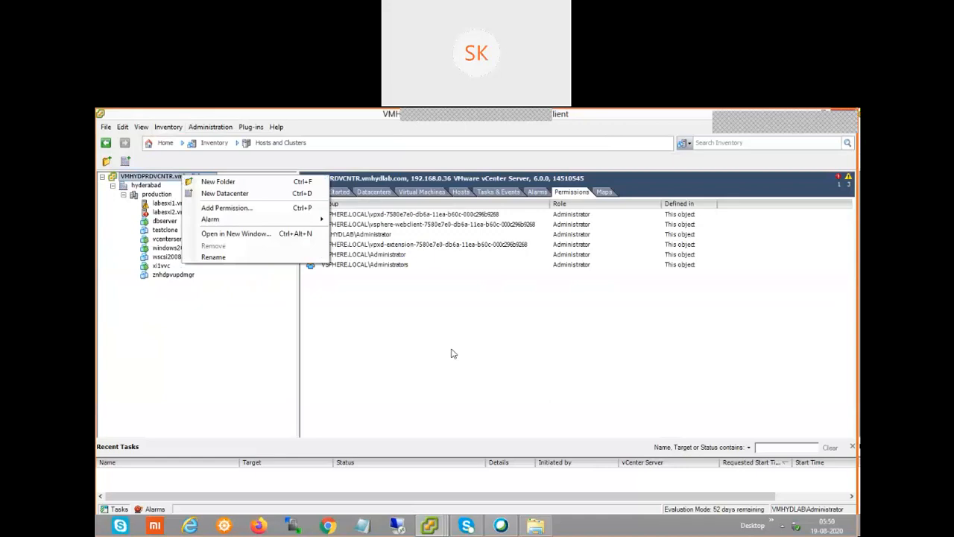
left_click(541, 380)
right_click(482, 326)
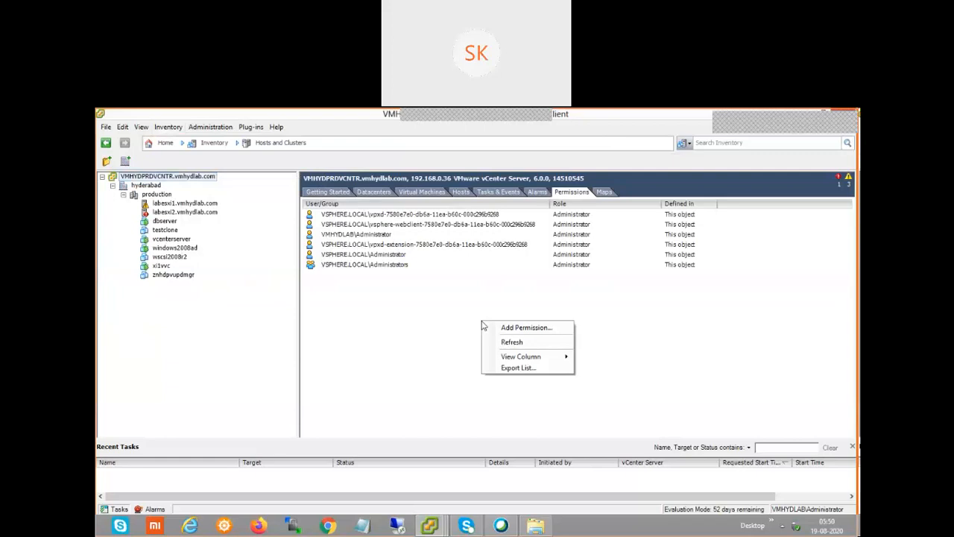
left_click(429, 310)
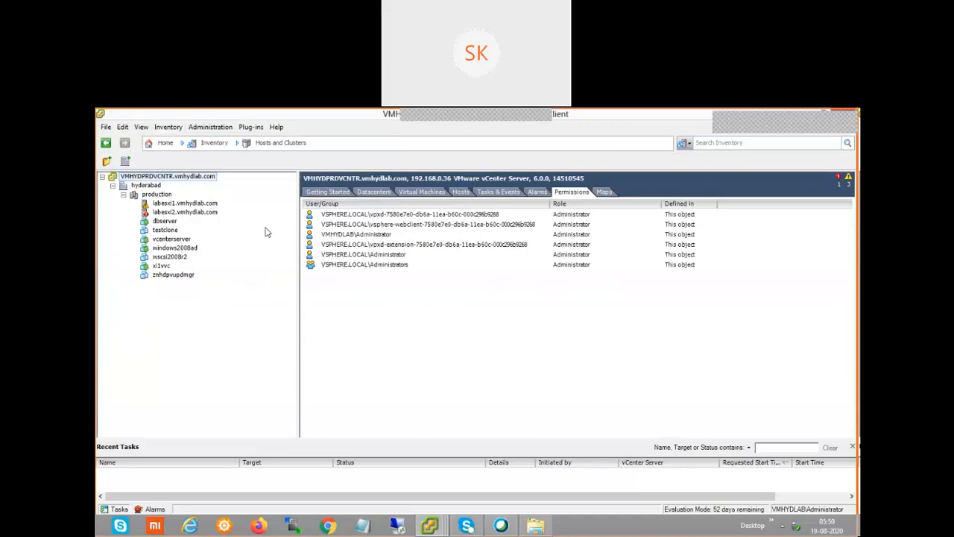
right_click(199, 179)
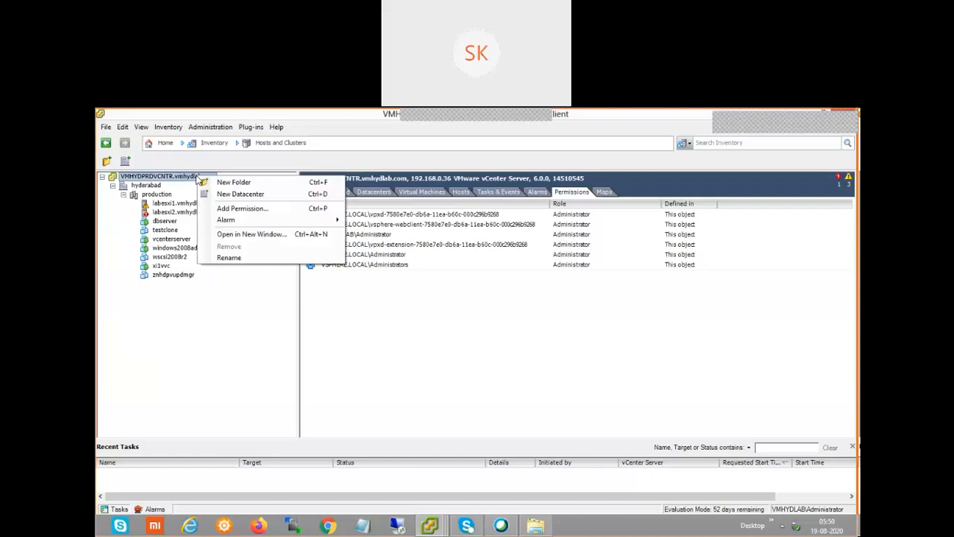
left_click(241, 211)
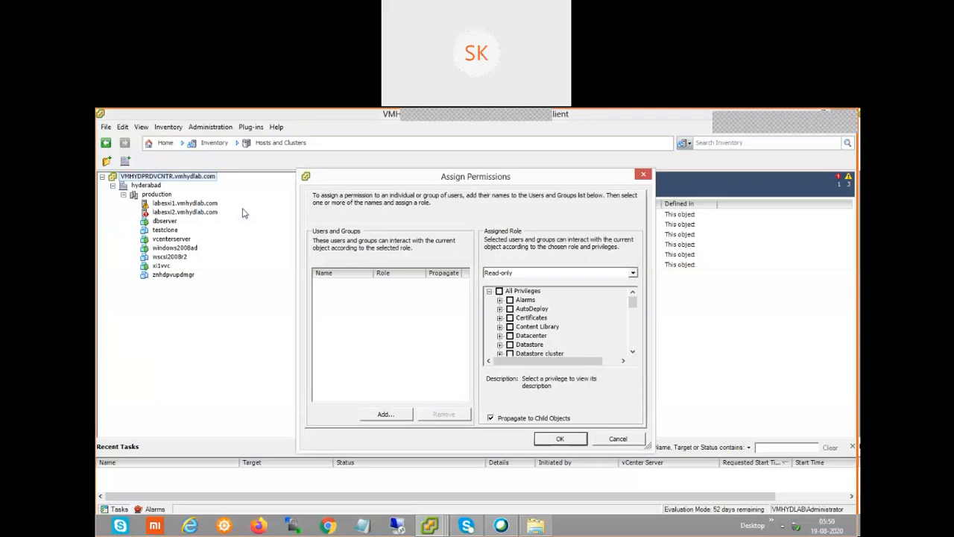
left_click(633, 273)
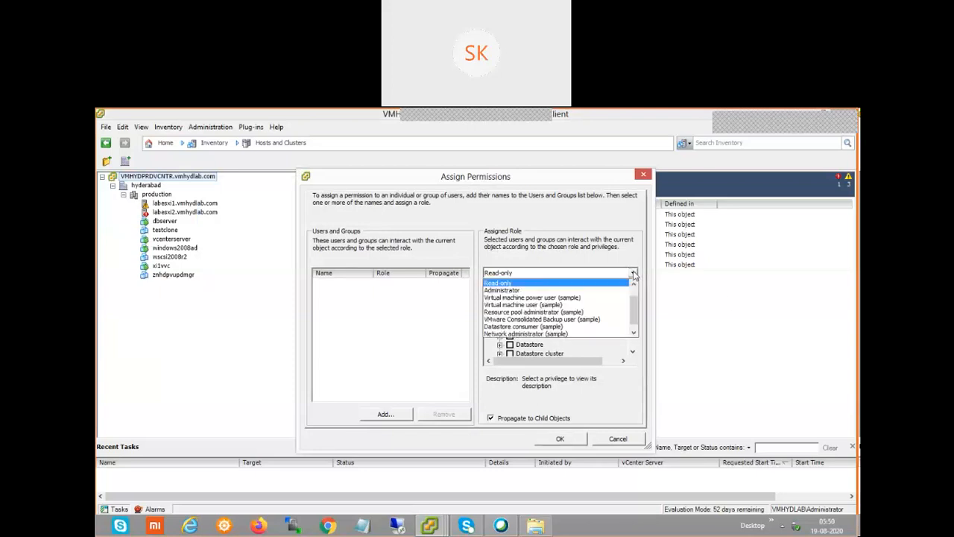
left_click(604, 298)
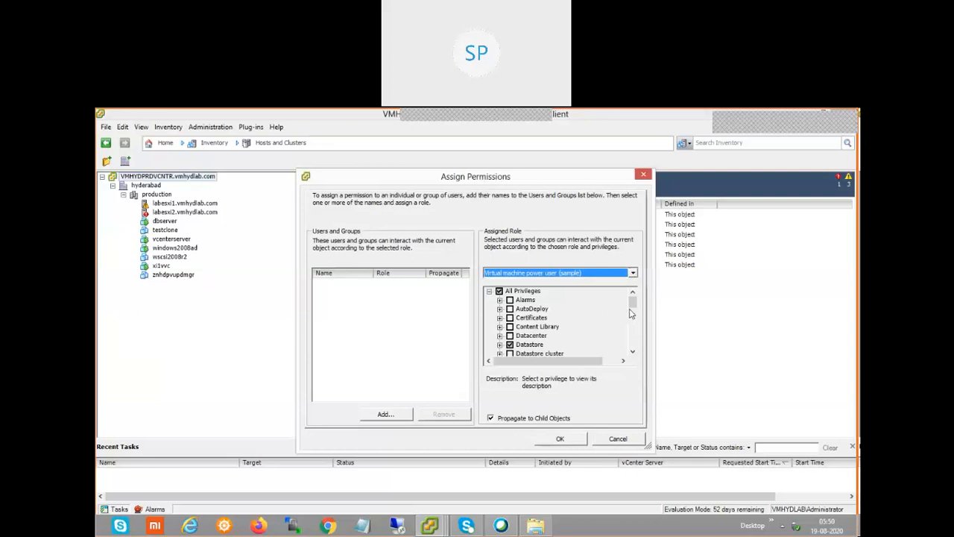
left_click(633, 352)
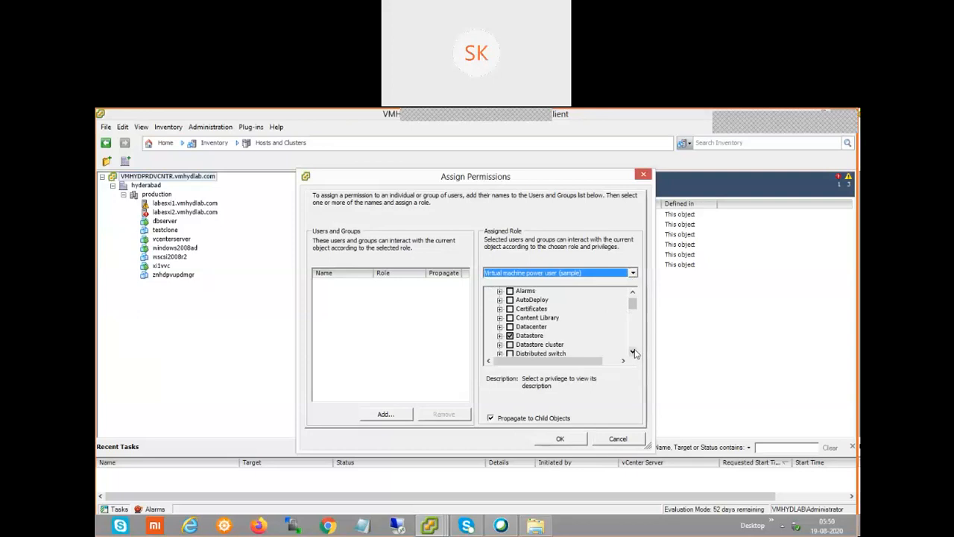
left_click(633, 352)
left_click(633, 352)
left_click(633, 352)
left_click(633, 351)
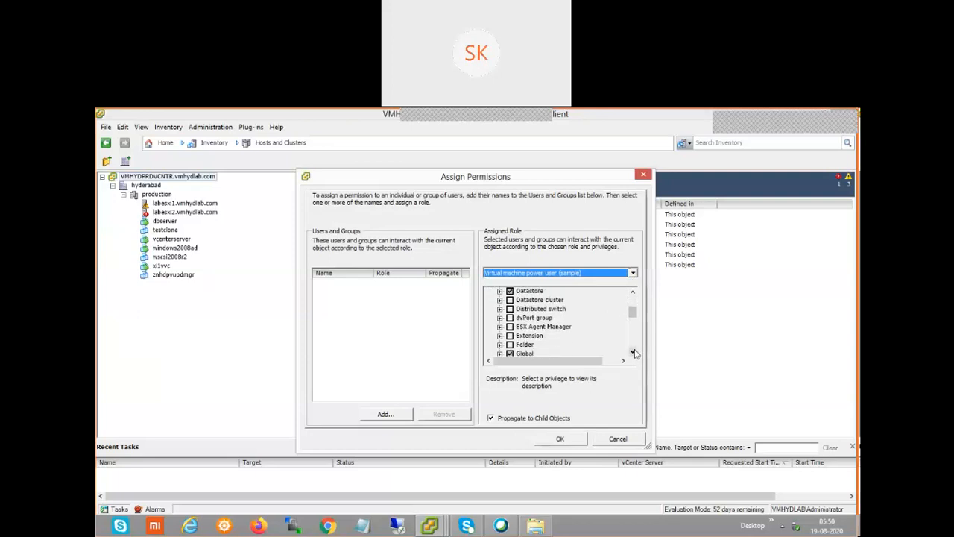
left_click(633, 352)
left_click(633, 352)
left_click(633, 351)
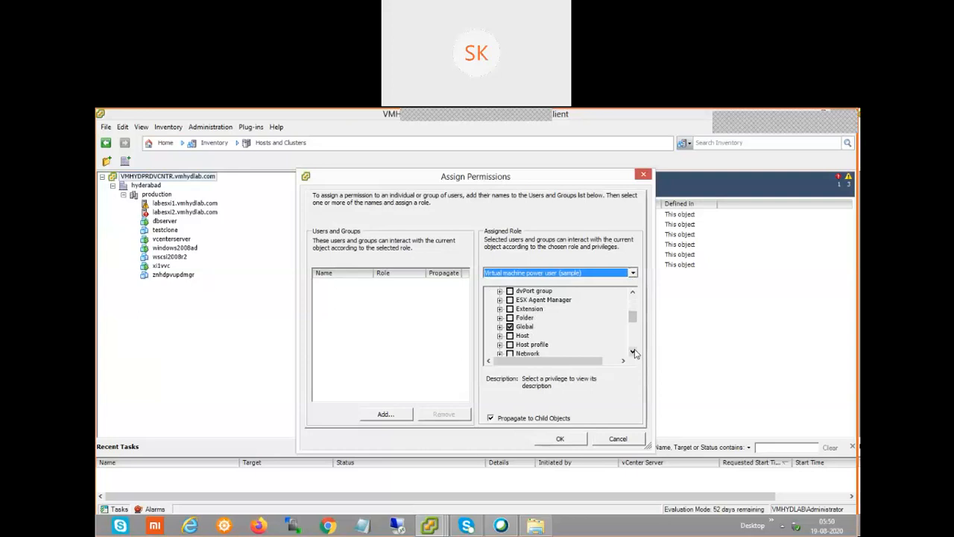
left_click(633, 351)
left_click(633, 352)
left_click(633, 352)
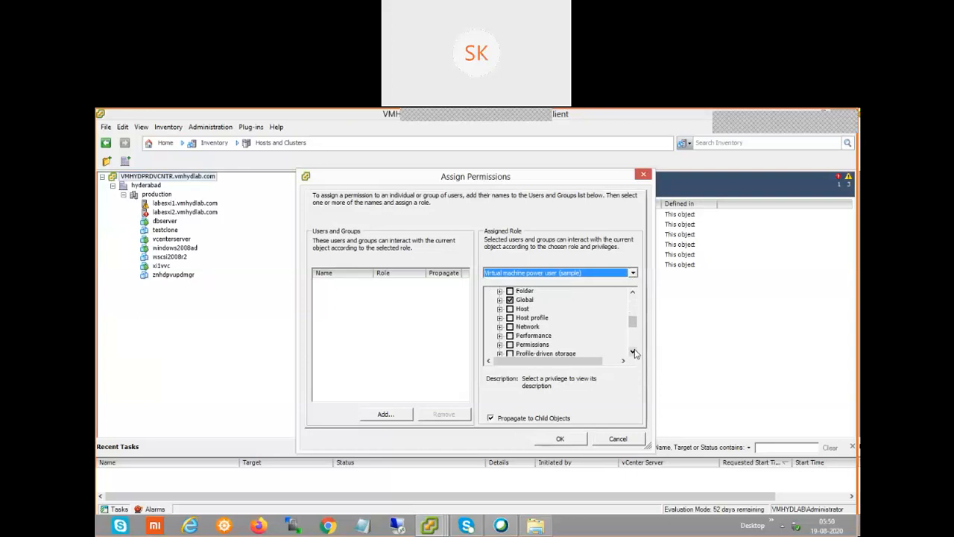
left_click(633, 352)
left_click(633, 352)
left_click(633, 351)
left_click(633, 352)
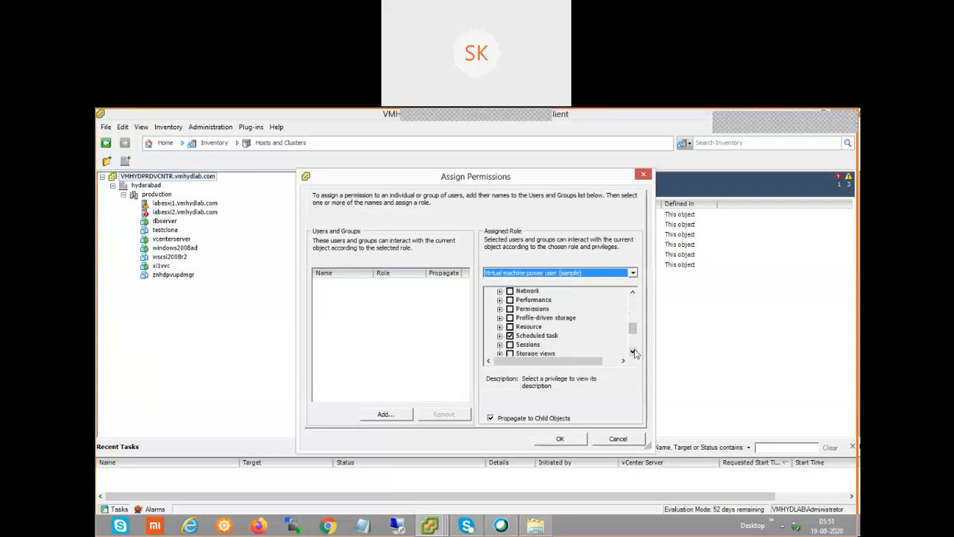
left_click(633, 352)
left_click(633, 352)
left_click(633, 352)
left_click(633, 351)
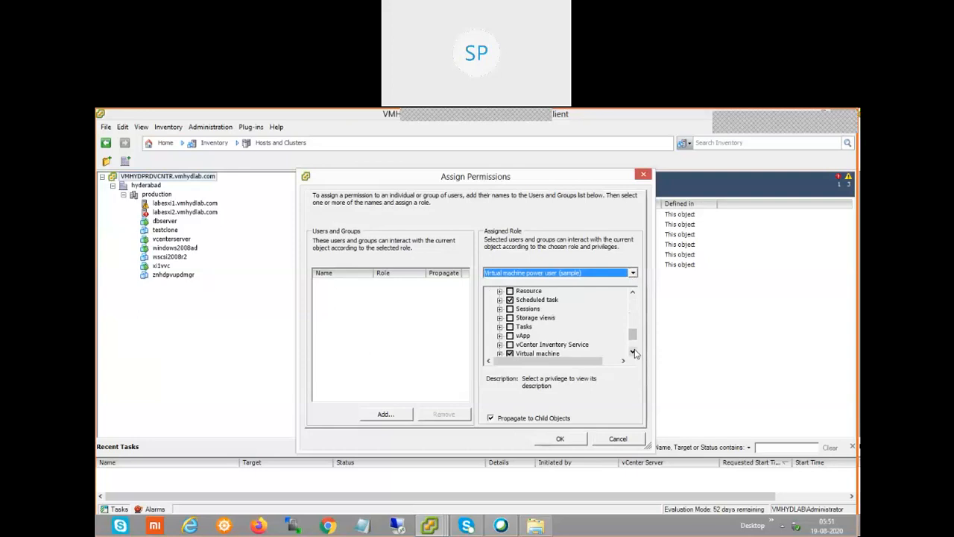
left_click(633, 352)
left_click(633, 352)
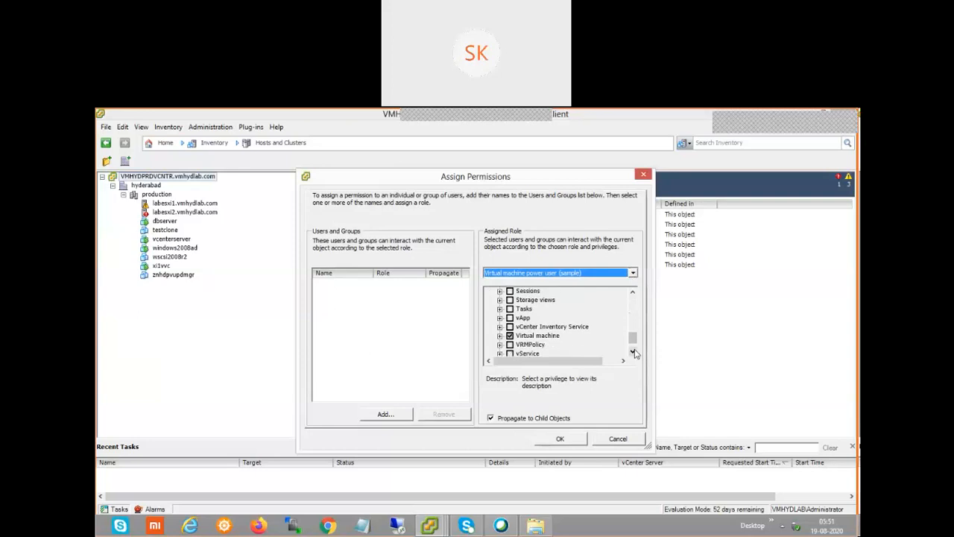
left_click(633, 352)
left_click(633, 352)
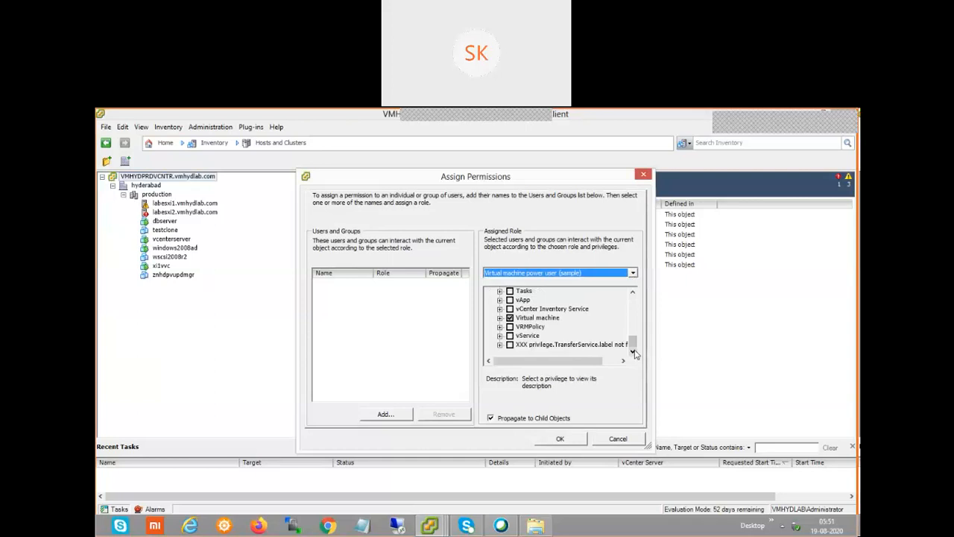
left_click(632, 293)
left_click(632, 293)
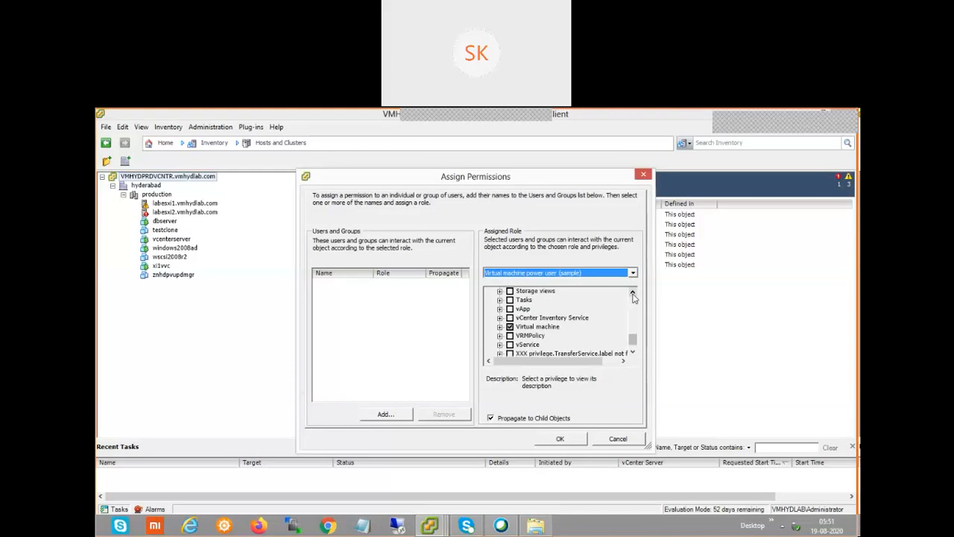
left_click(632, 293)
left_click(633, 293)
left_click(632, 293)
left_click(632, 293)
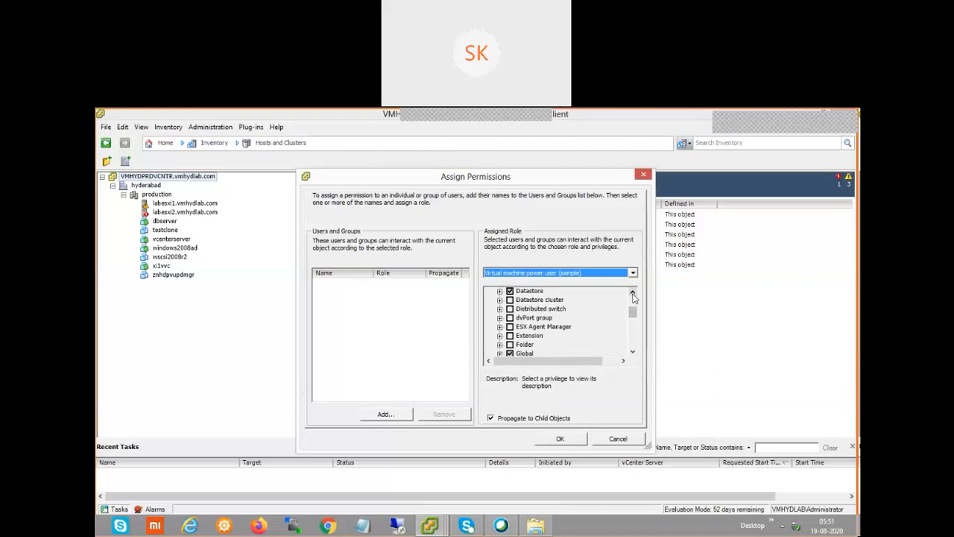
left_click(632, 293)
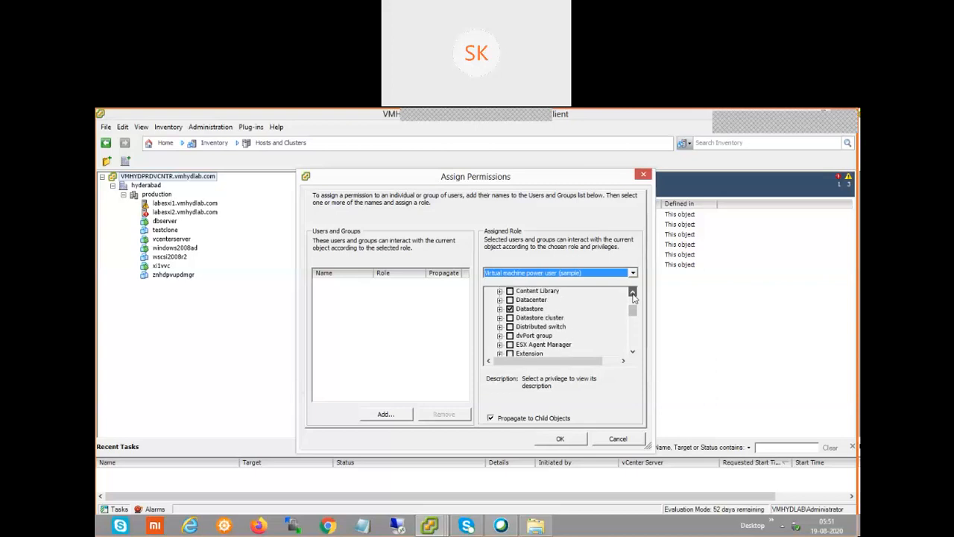
left_click(632, 293)
left_click(632, 293)
left_click(633, 294)
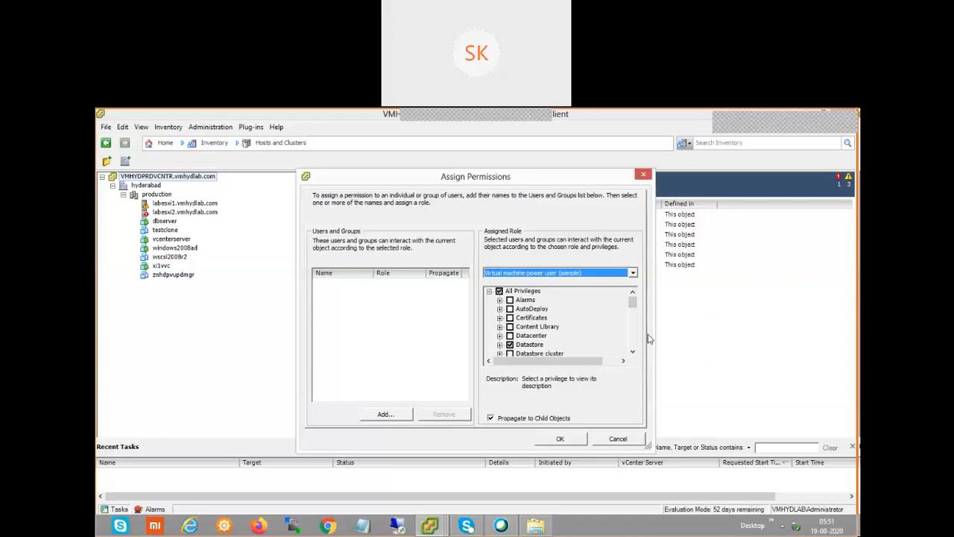
Choose the Administrator role for the new permission and begin picking users and groups
left_click(633, 273)
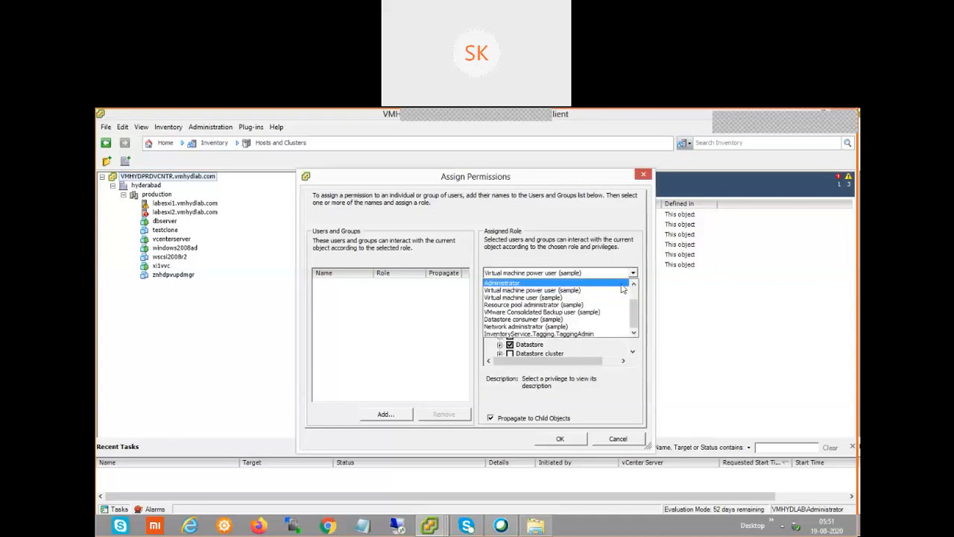
left_click(616, 285)
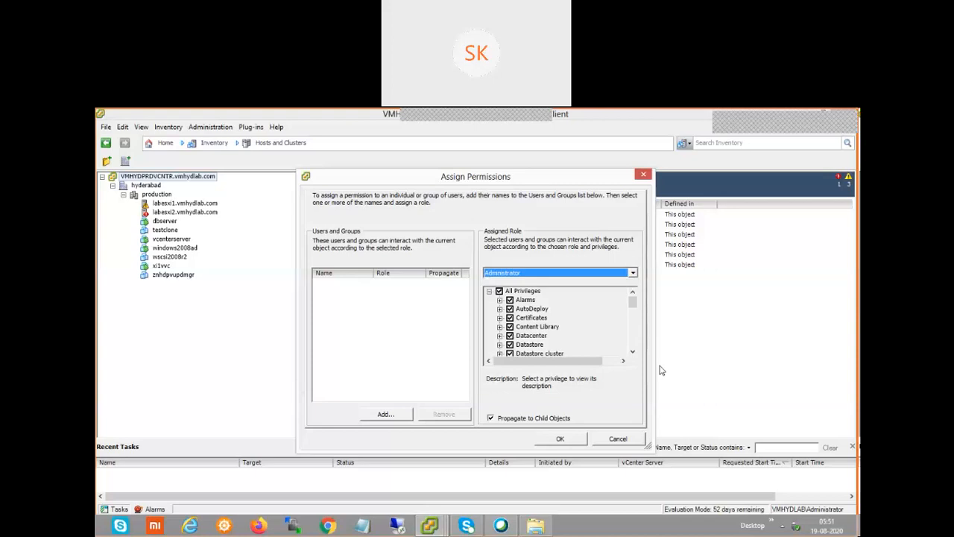
left_click(395, 416)
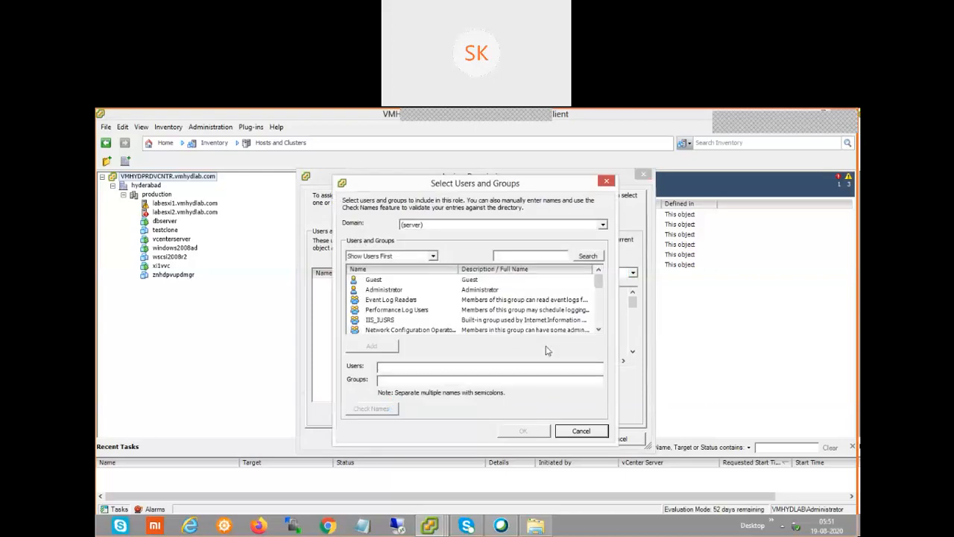
Switch the domain to VMHYDLAB, add one of its users, and confirm the selection
left_click(589, 226)
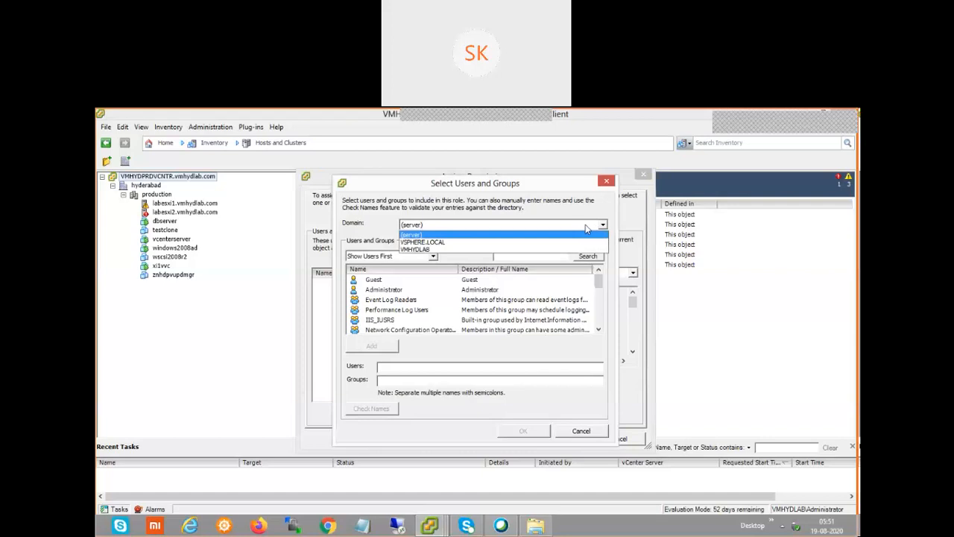
left_click(421, 250)
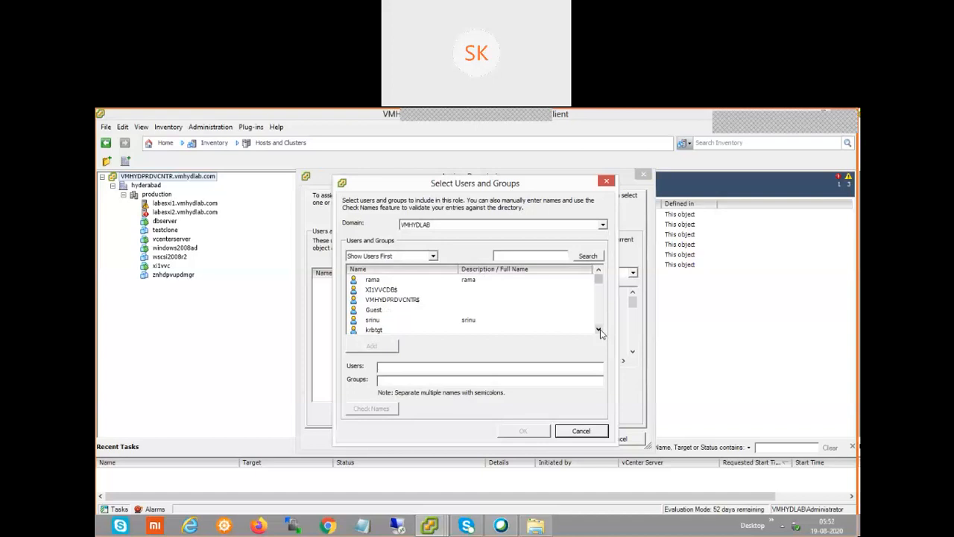
left_click(382, 322)
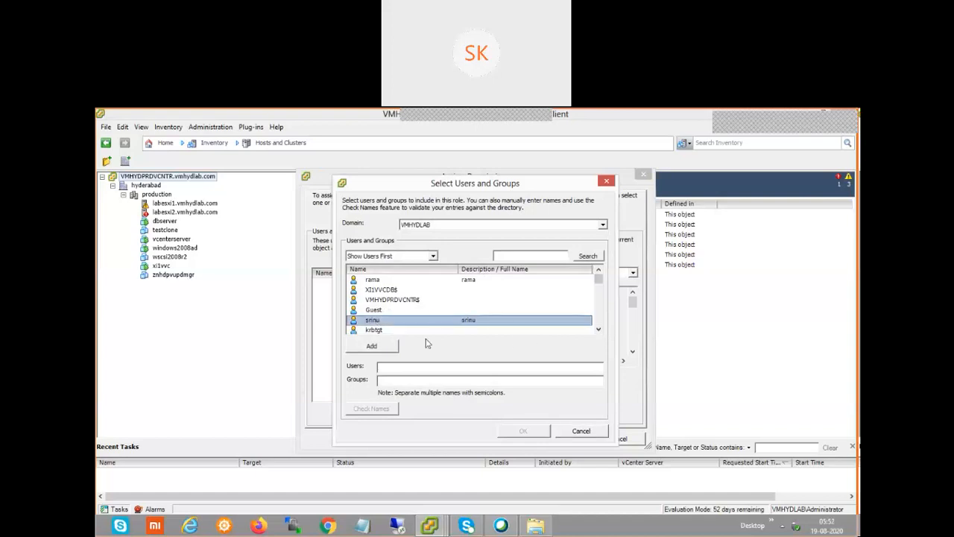
left_click(386, 346)
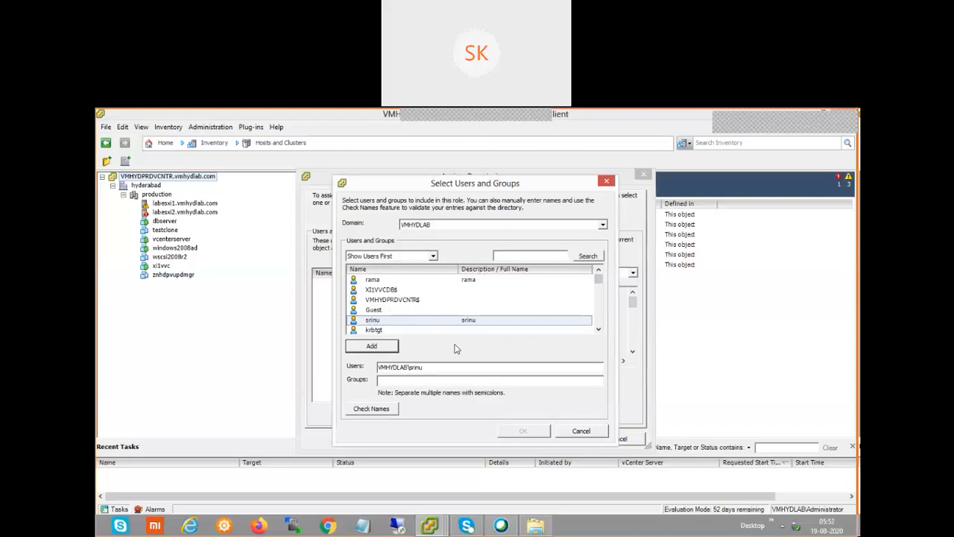
left_click(529, 434)
left_click(528, 433)
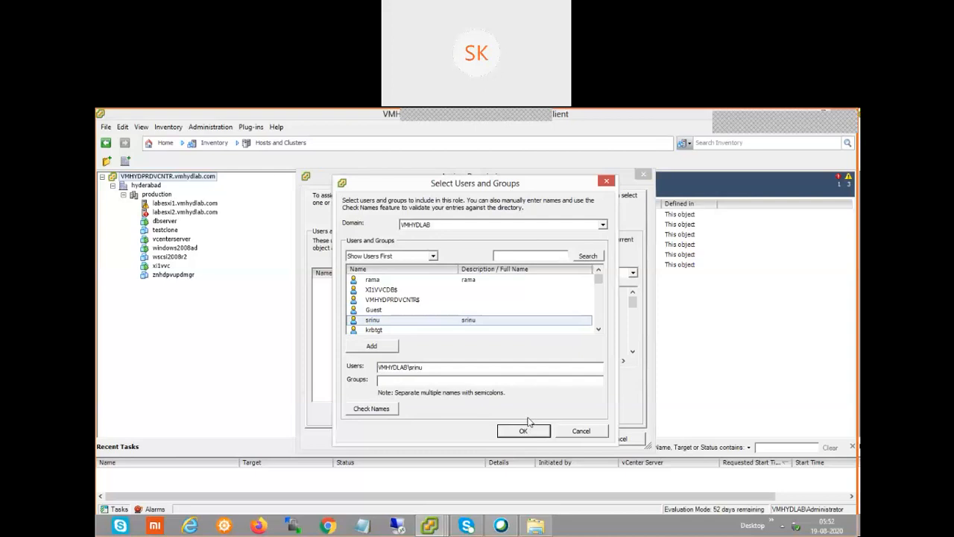
left_click(529, 431)
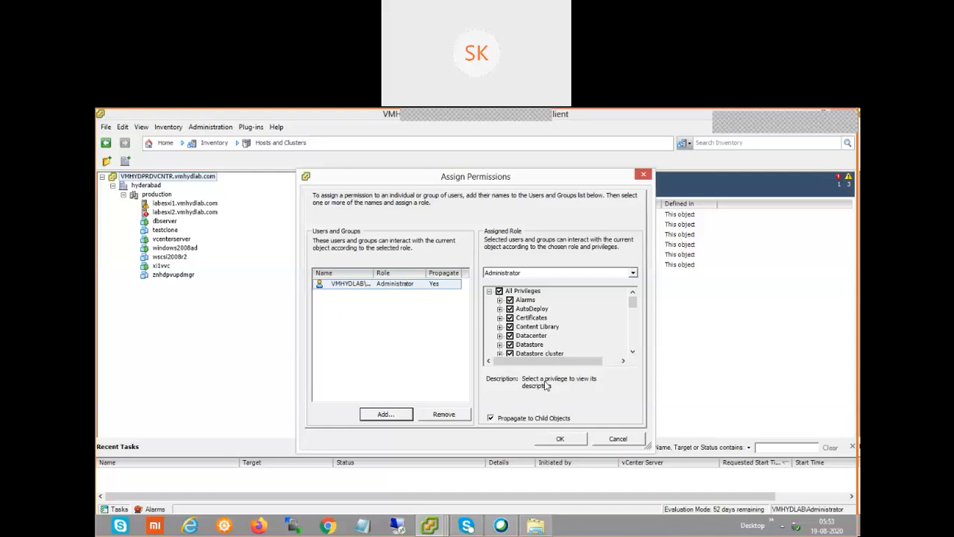
Save the Administrator permission for the VMHYDLAB user on the vCenter
left_click(561, 439)
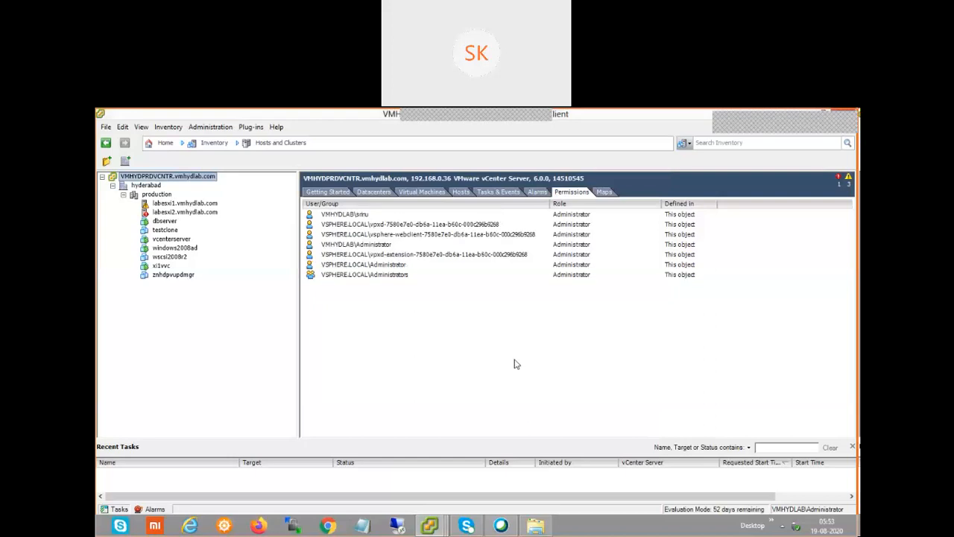
Select the new VMHYDLAB user's Administrator entry in the vCenter permissions list
left_click(410, 216)
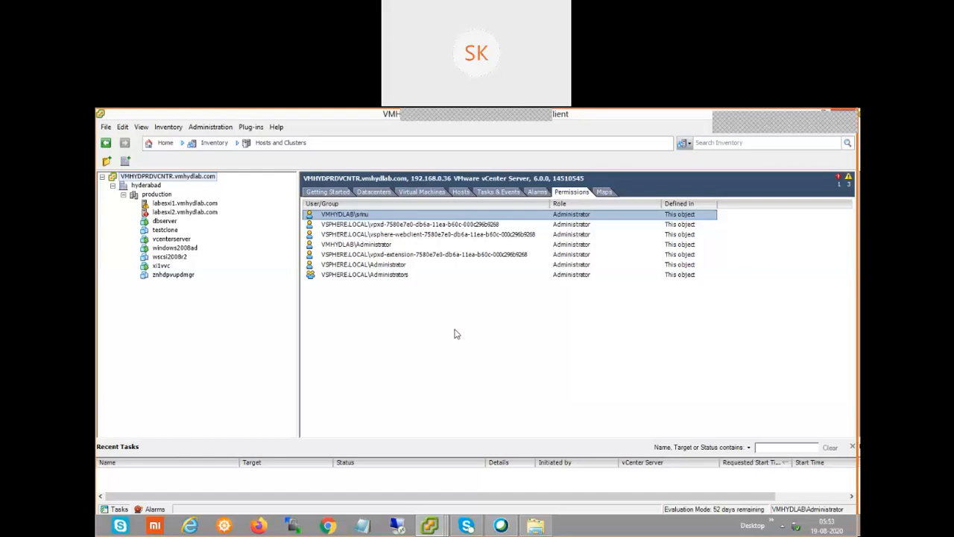
Start a new Add Permission on the vCenter root and open the user picker
right_click(403, 312)
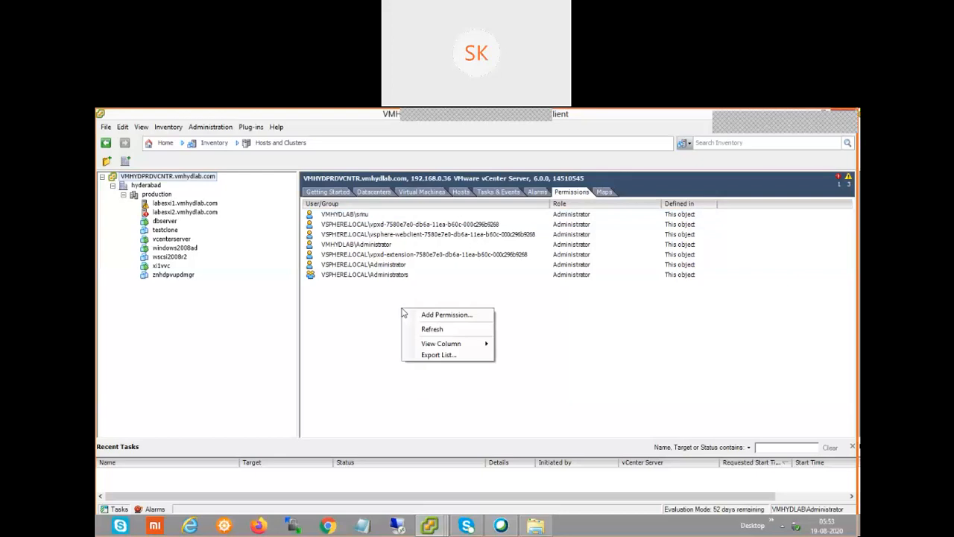
left_click(209, 184)
right_click(207, 180)
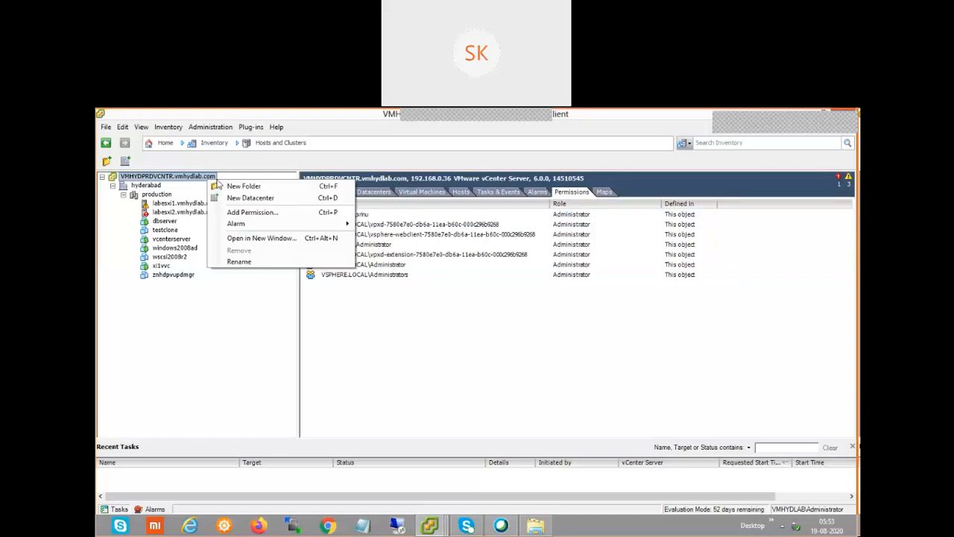
left_click(252, 214)
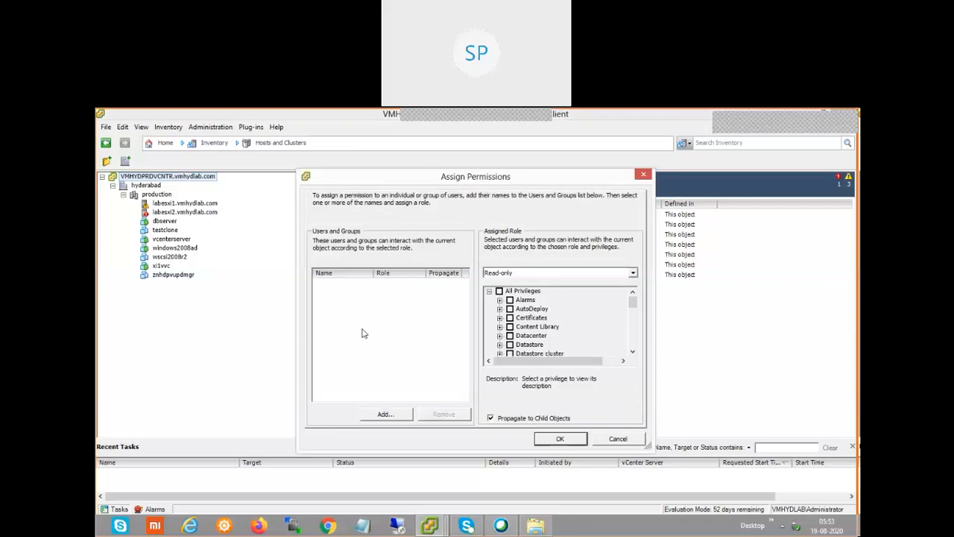
left_click(384, 416)
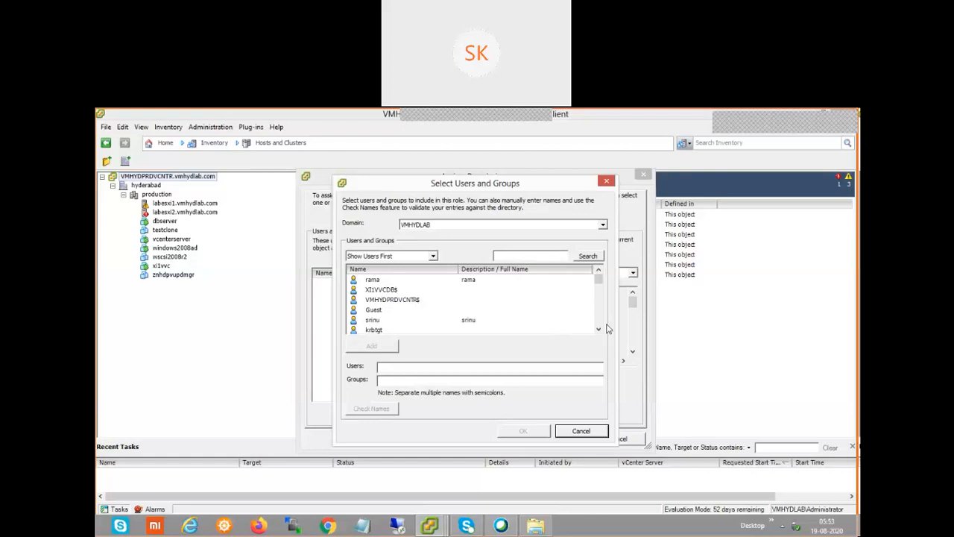
Enter another VMHYDLAB domain user into the Users field
left_click(599, 330)
left_click(599, 329)
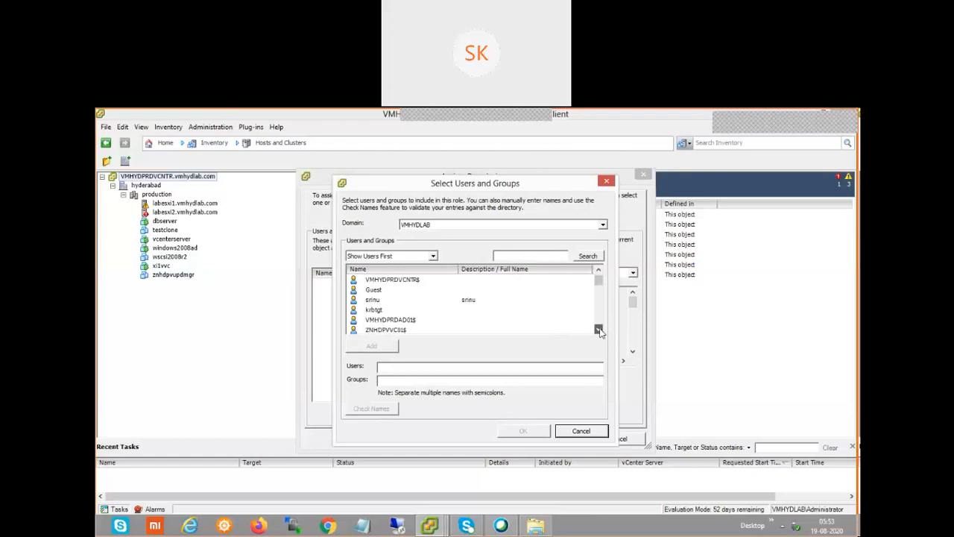
left_click(598, 330)
left_click(599, 329)
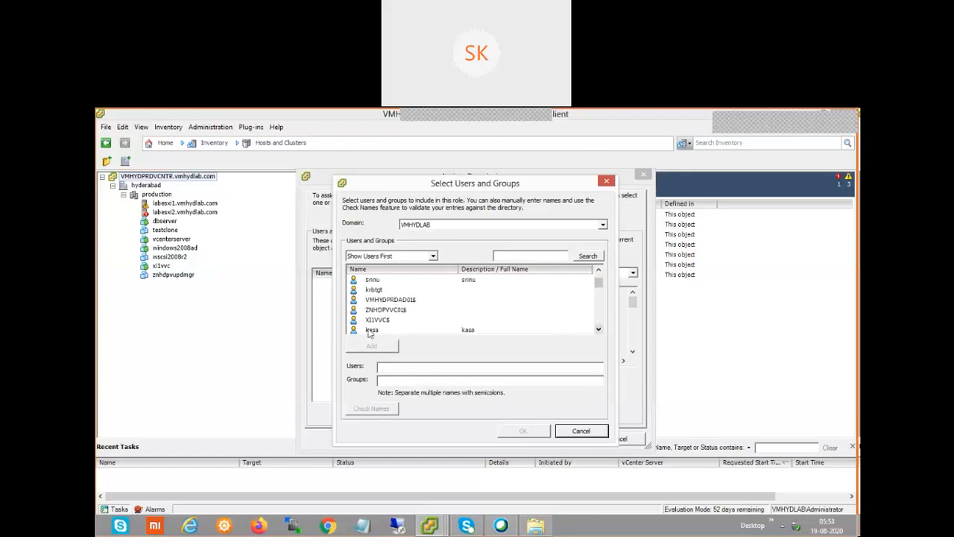
left_click(371, 332)
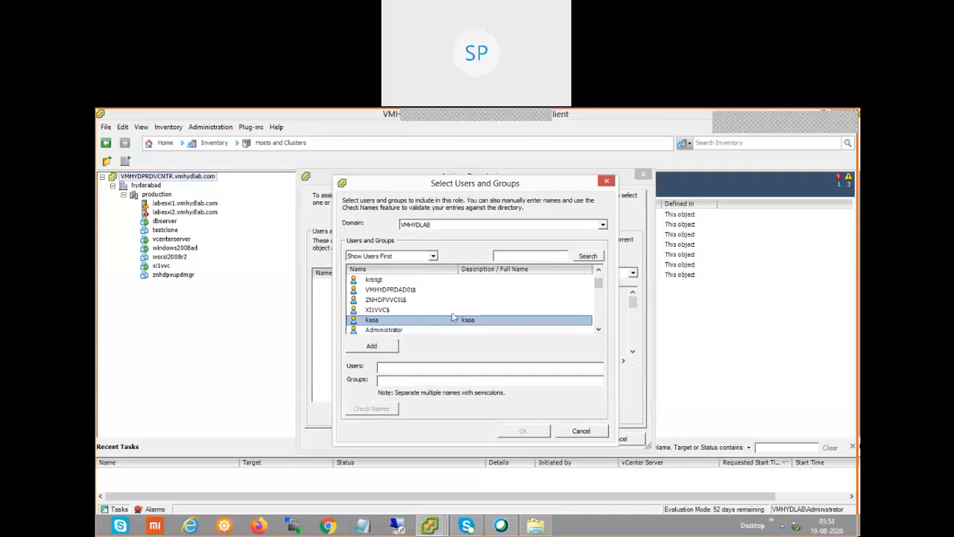
left_click(388, 349)
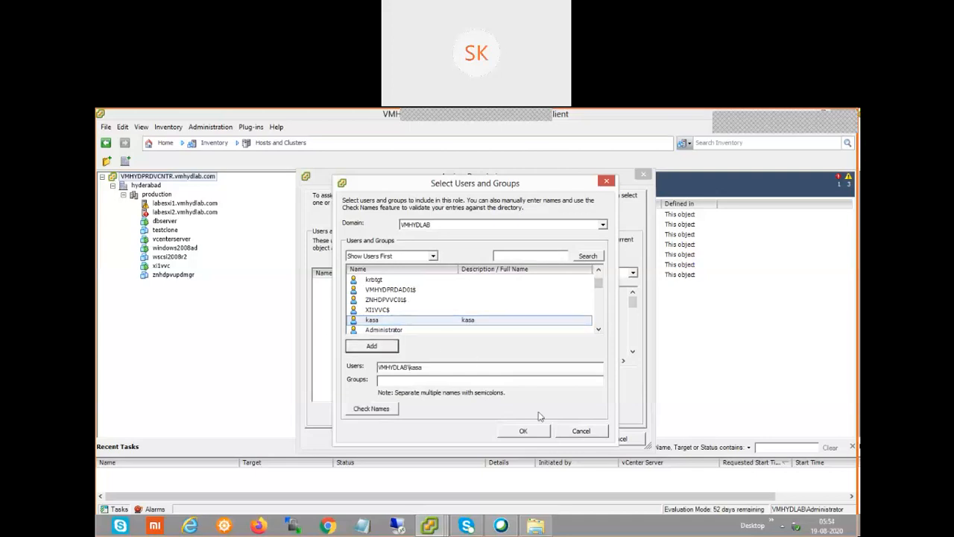
Confirm the second user and save the permission with the Read-only role
left_click(528, 431)
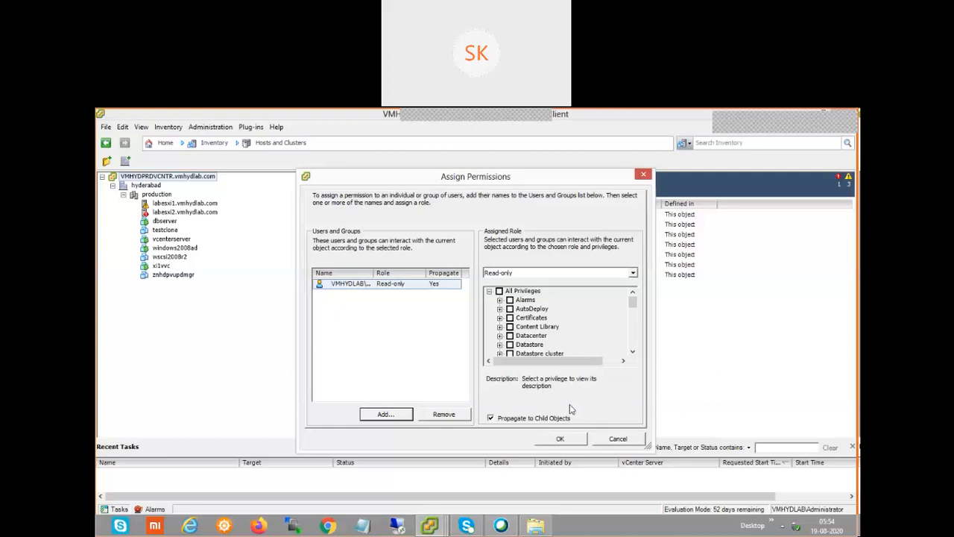
left_click(633, 351)
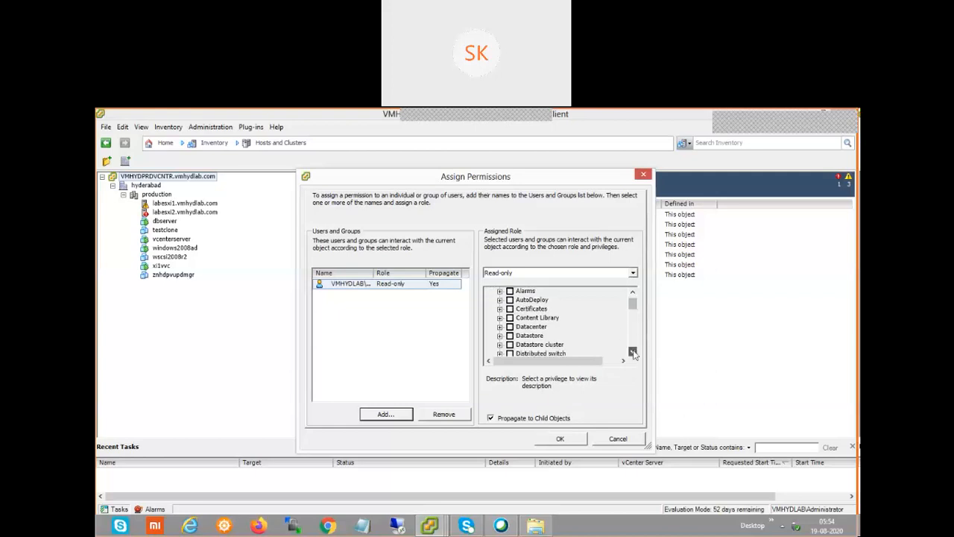
left_click(632, 351)
left_click(632, 351)
left_click(632, 352)
left_click(632, 351)
left_click(632, 352)
left_click(632, 351)
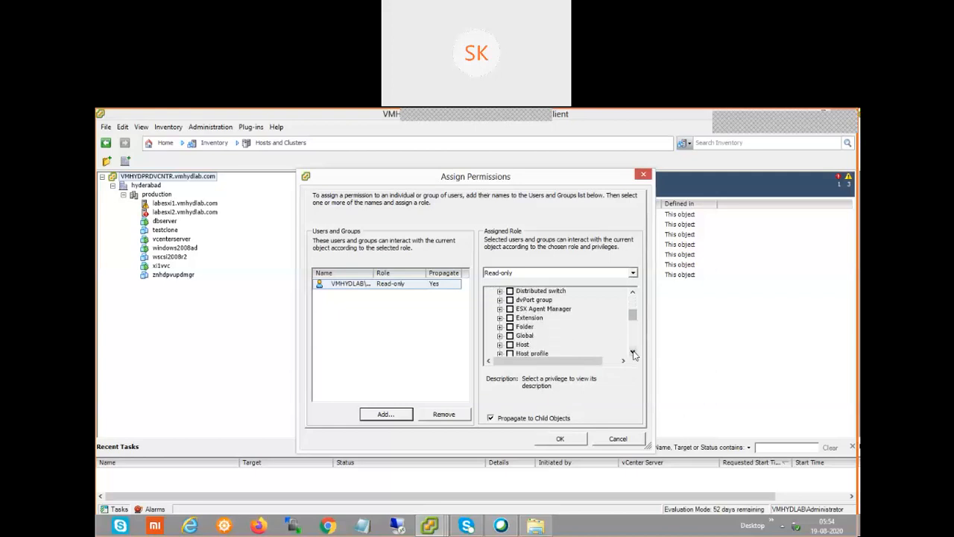
left_click(632, 351)
left_click(632, 351)
left_click(632, 351)
left_click(632, 351)
left_click(632, 351)
left_click(633, 351)
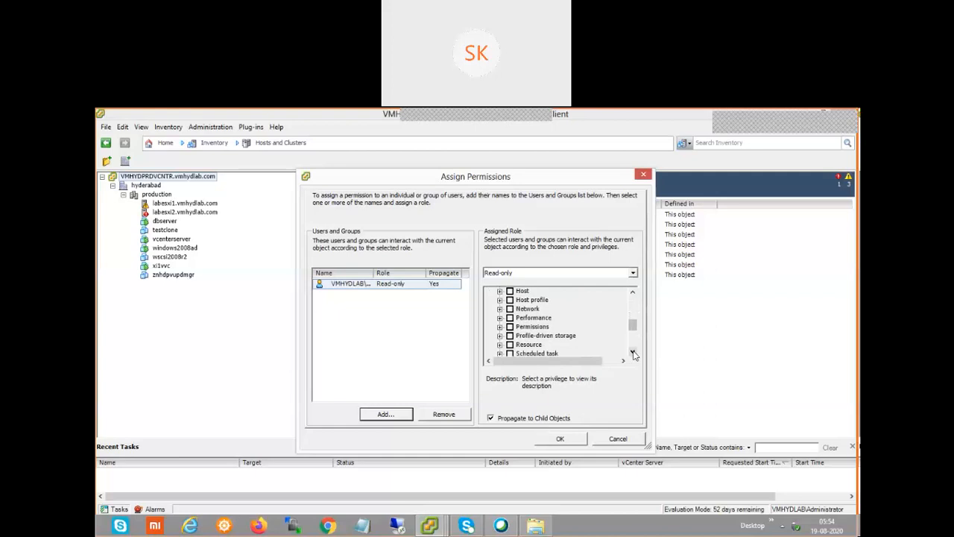
left_click(633, 352)
left_click(632, 351)
left_click(632, 352)
left_click(632, 352)
left_click(632, 351)
left_click(632, 351)
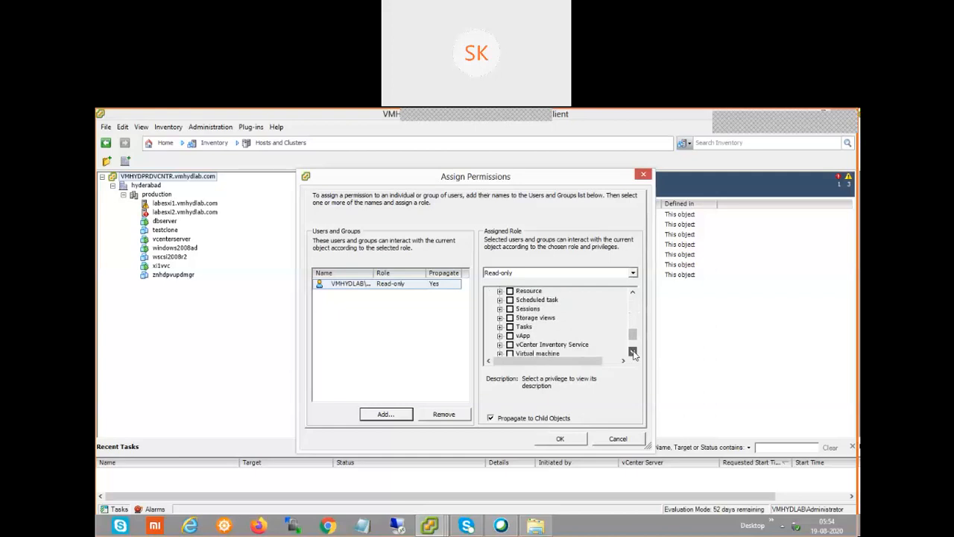
left_click(632, 351)
left_click(632, 351)
left_click(633, 351)
left_click(632, 351)
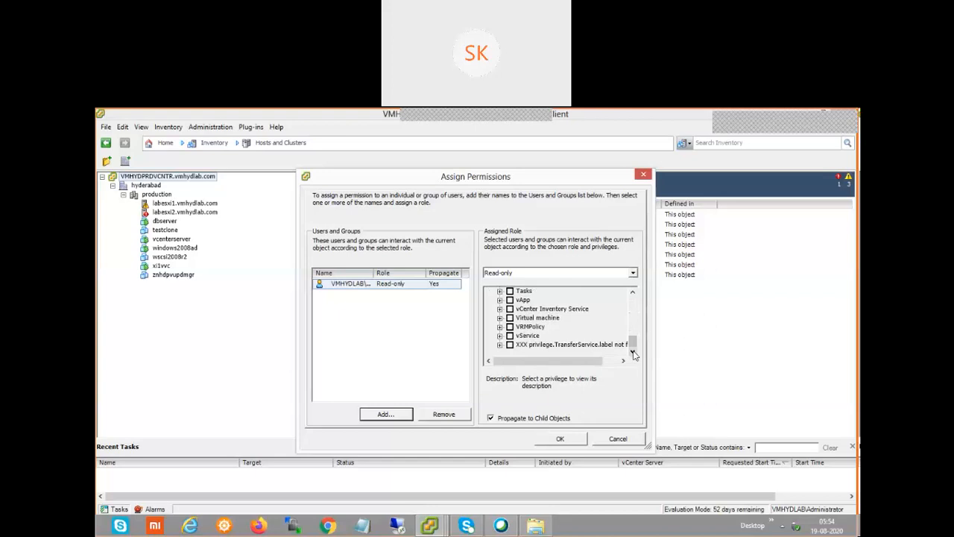
left_click_drag(633, 337, 631, 298)
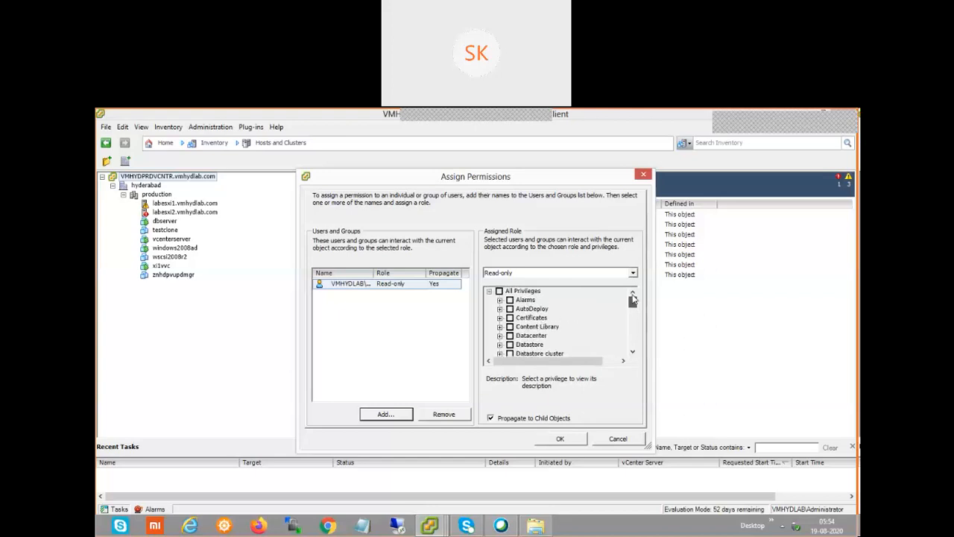
left_click(566, 440)
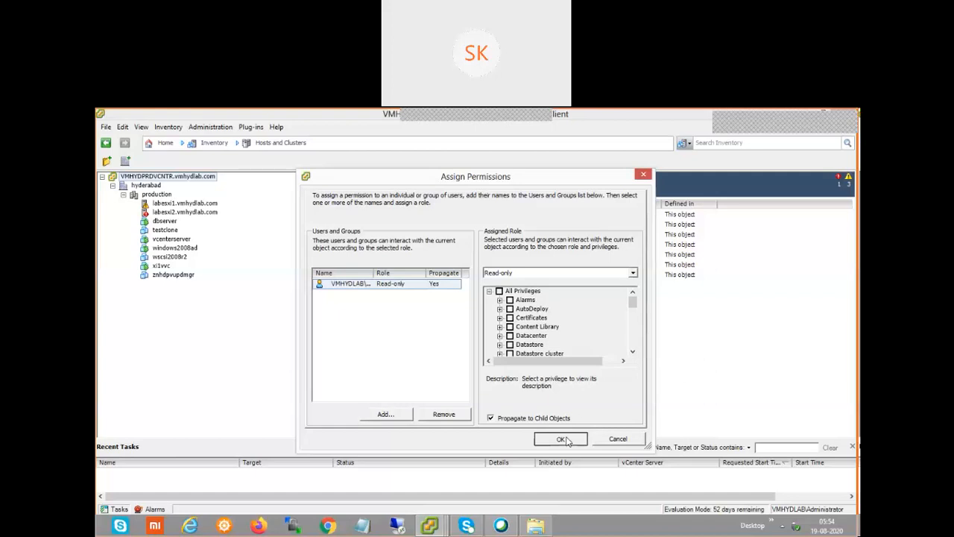
left_click(566, 440)
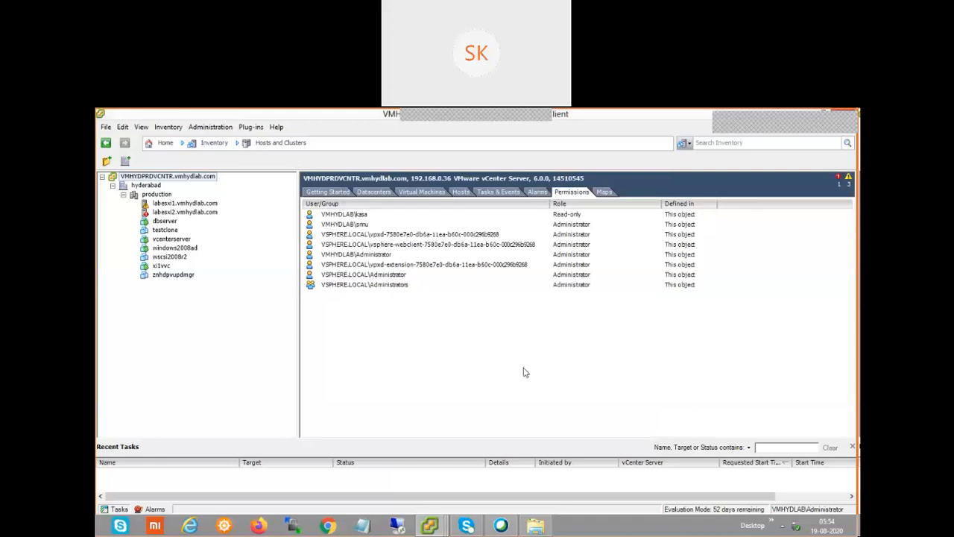
right_click(175, 179)
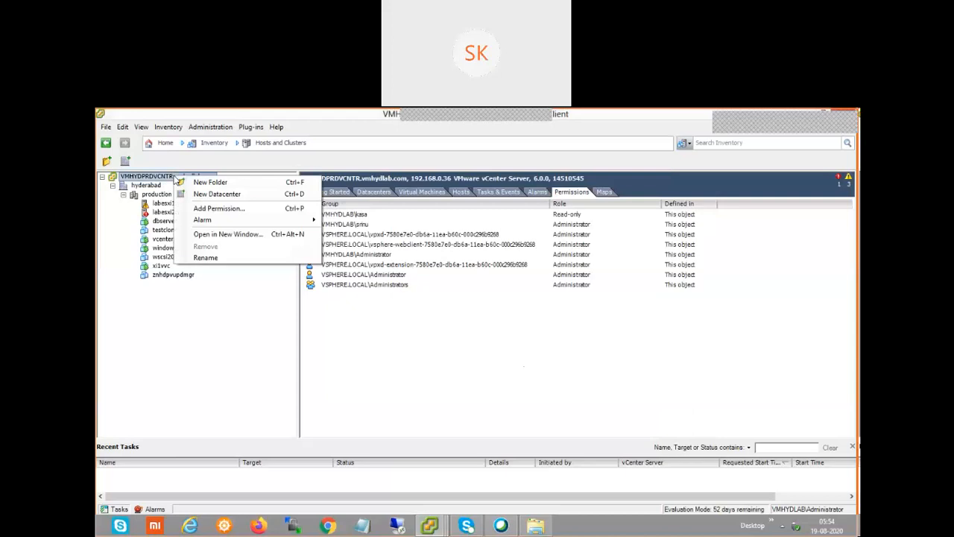
left_click(223, 210)
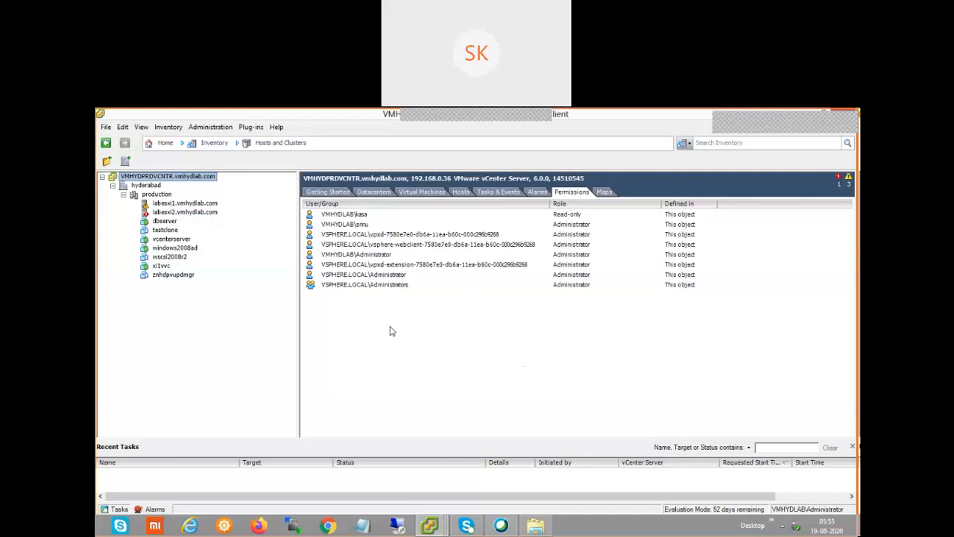
Open Add Permission on the vCenter root with Ctrl+P and start adding users or groups
key("ctrl+p")
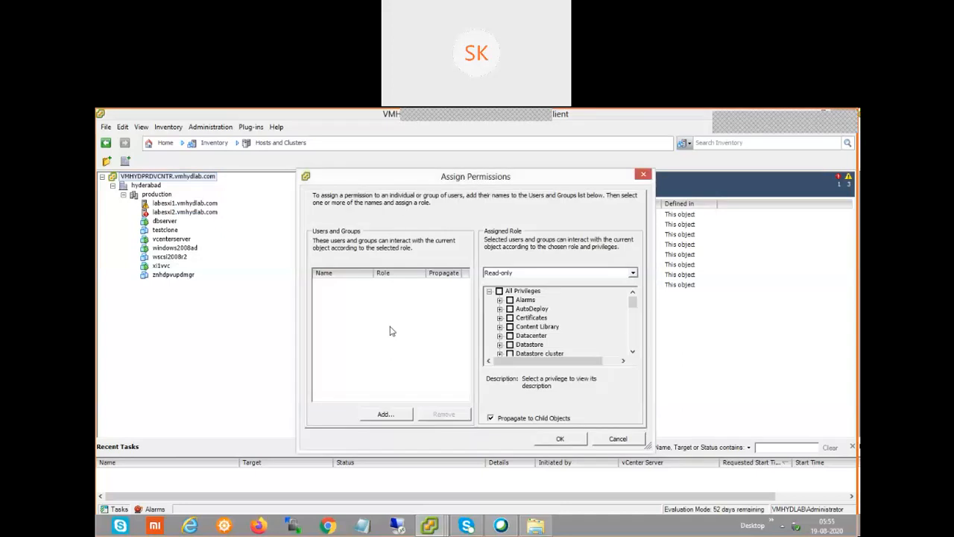
left_click_drag(400, 179, 398, 172)
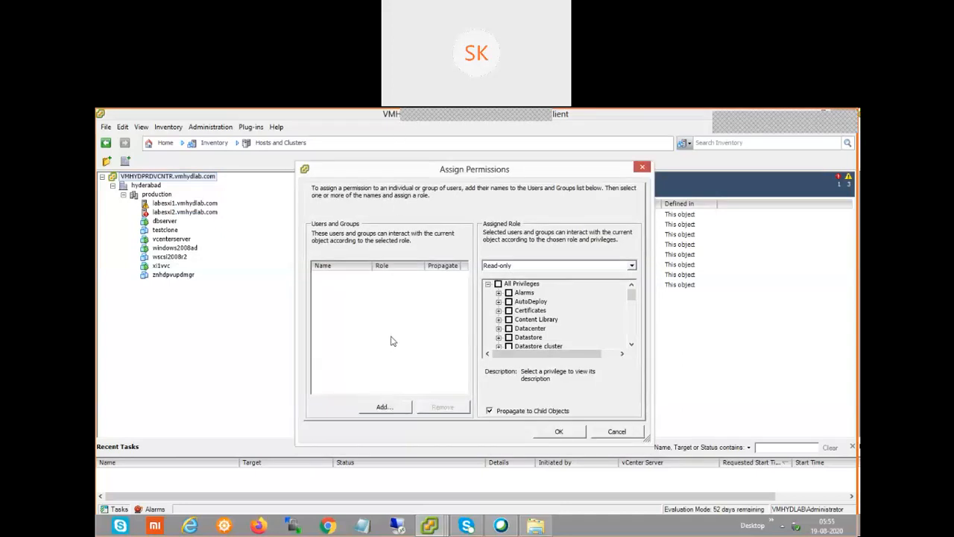
left_click(395, 407)
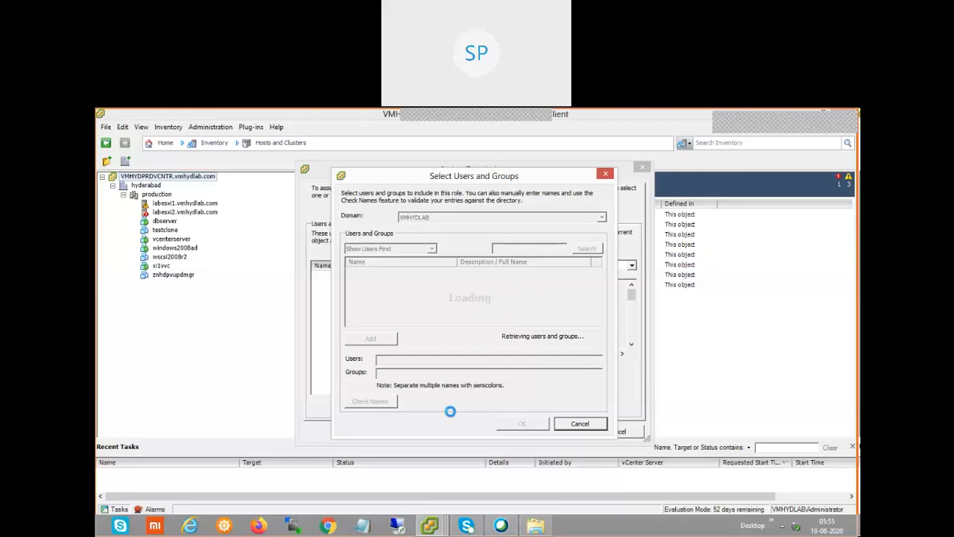
left_click(430, 526)
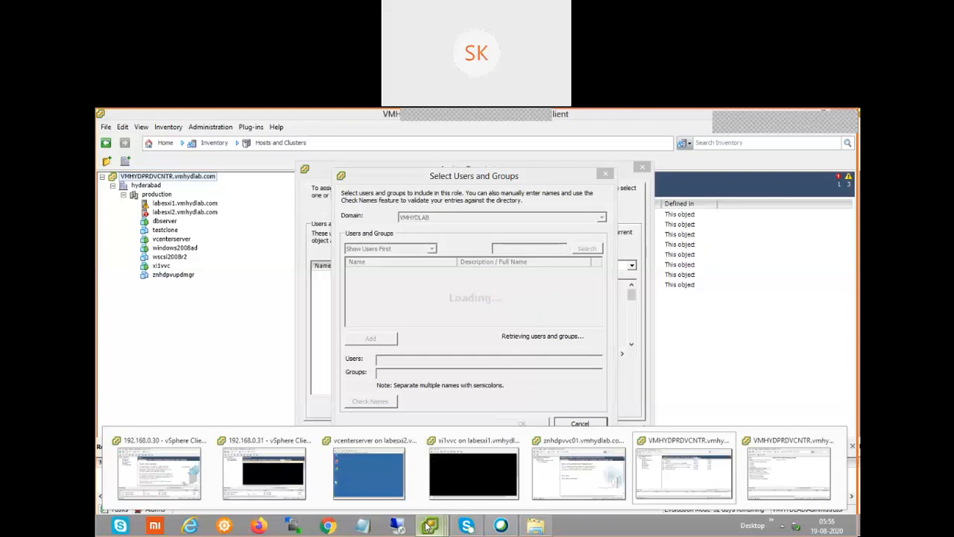
Search the Windows 8 apps for 'cmd' from the Start screen
left_click(592, 528)
key("super")
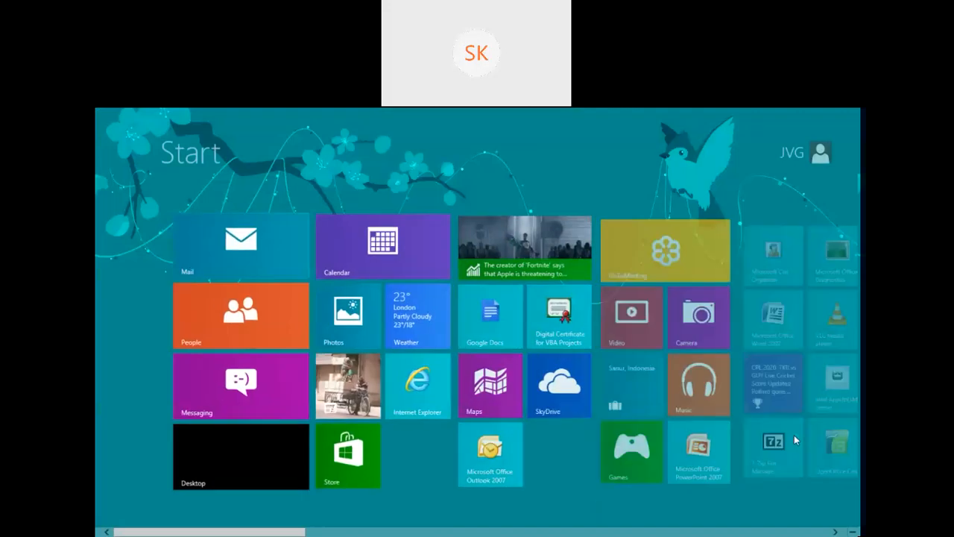
left_click(853, 532)
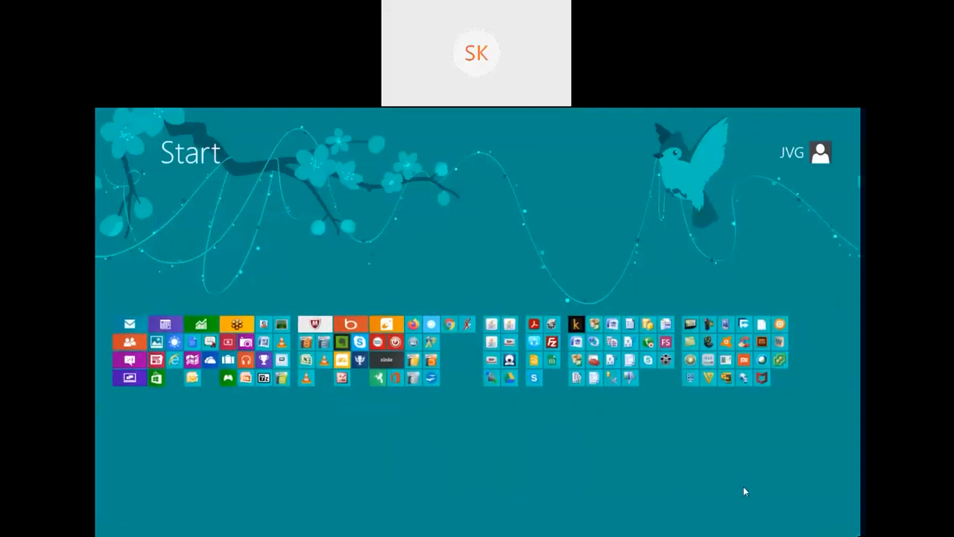
left_click(743, 486)
key("super")
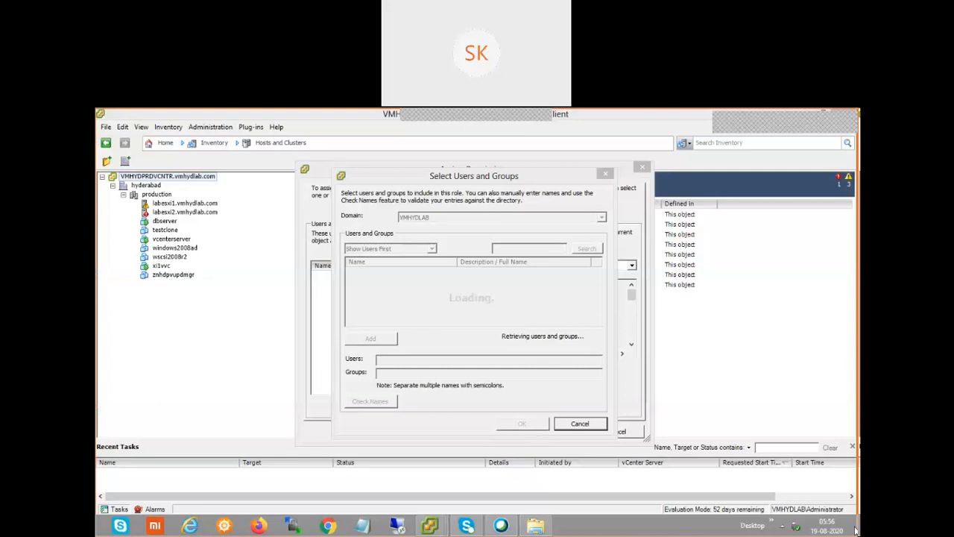
left_click(841, 211)
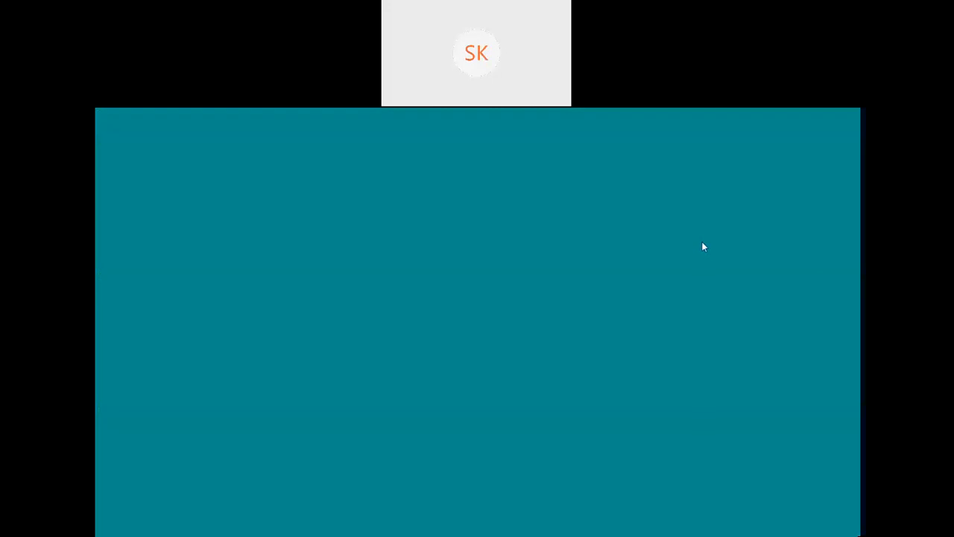
type("cmd")
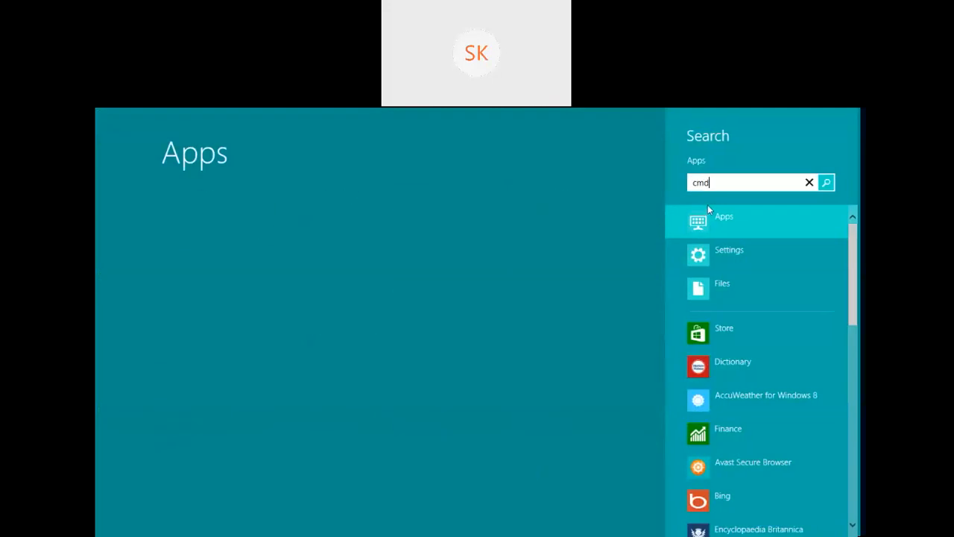
Launch Command Prompt and ping 192.168.0.35, stopping it once it proves unreachable
left_click(236, 202)
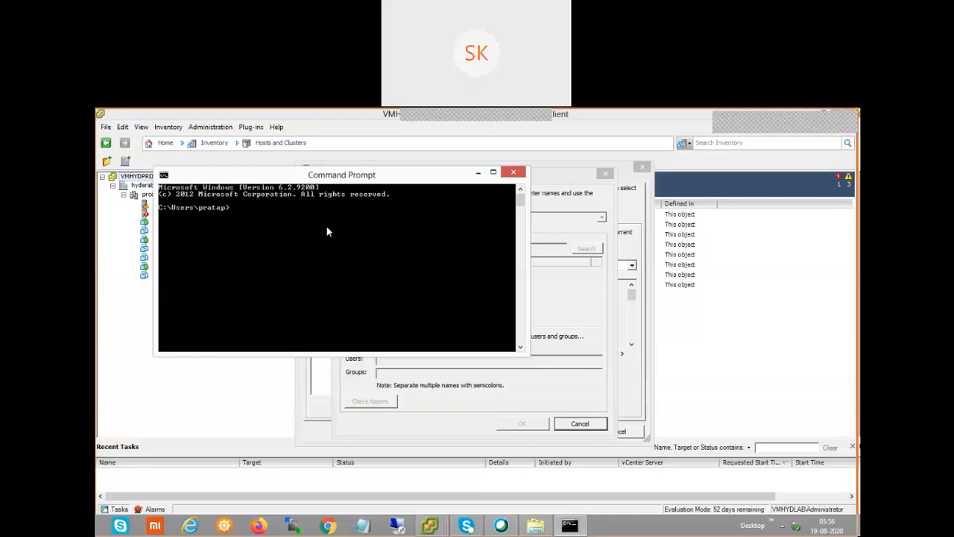
left_click_drag(369, 170, 361, 237)
type("pi")
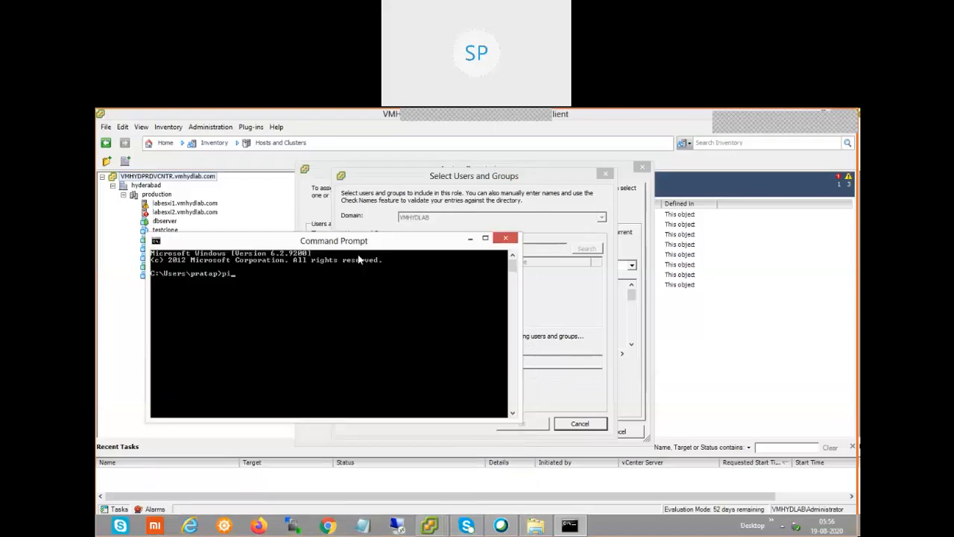
type("ng 12")
key("BackSpace")
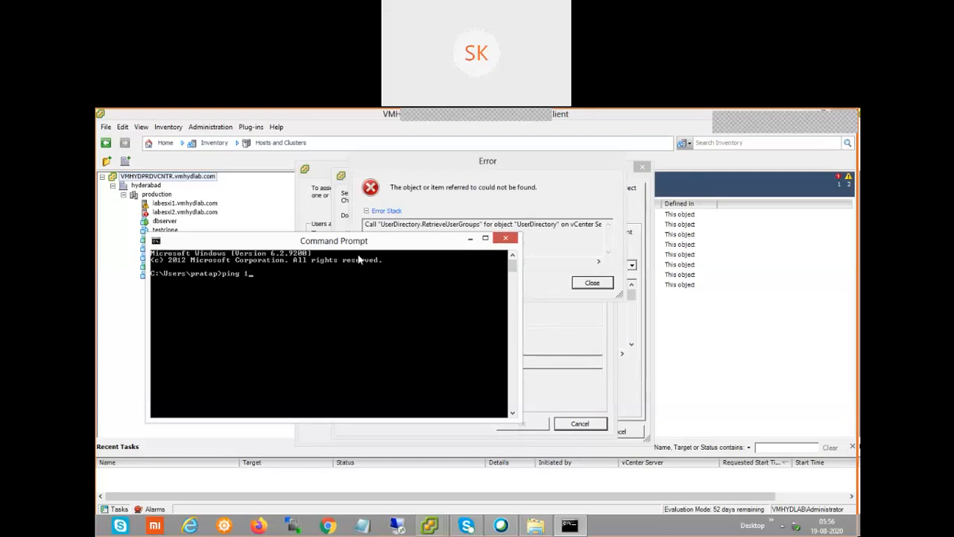
type("92.168.0.35")
key("Return")
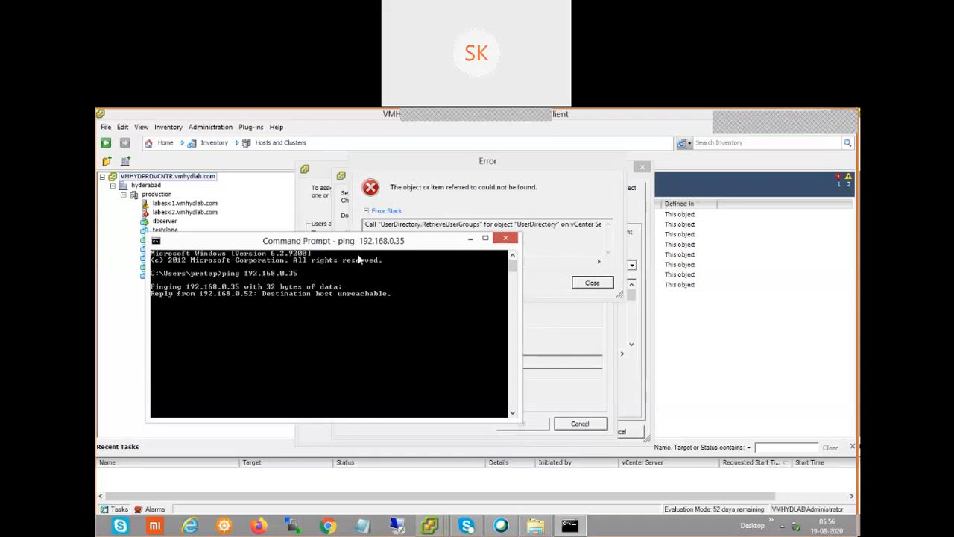
key("ctrl+c")
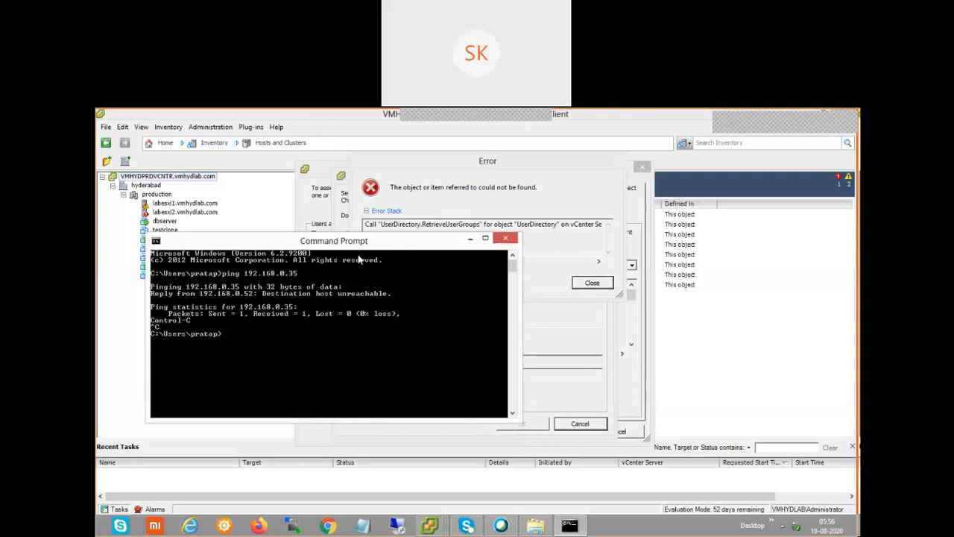
Ping 192.168.0.31 instead, getting all four replies, then return to vSphere
key("Up")
key("BackSpace")
type("192.168.0.31")
key("Return")
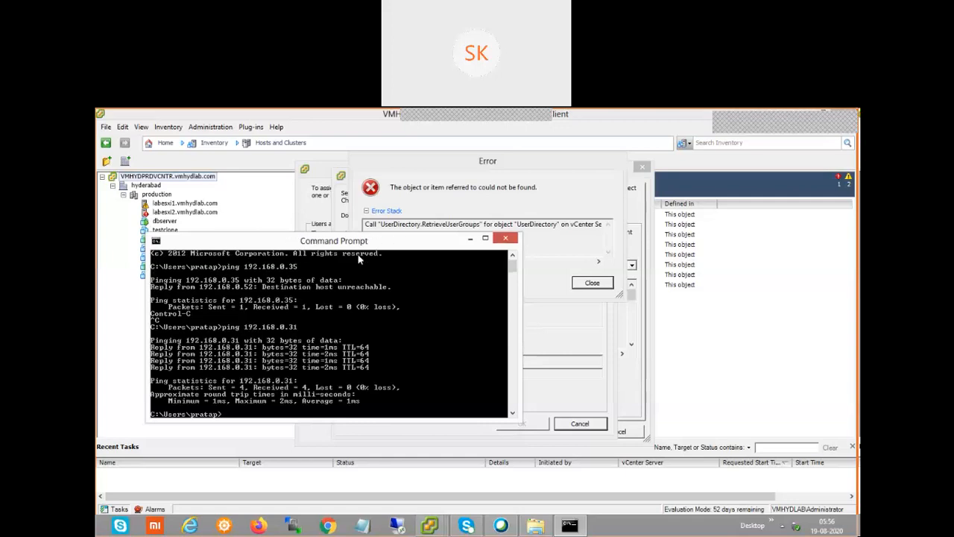
left_click_drag(259, 246, 382, 246)
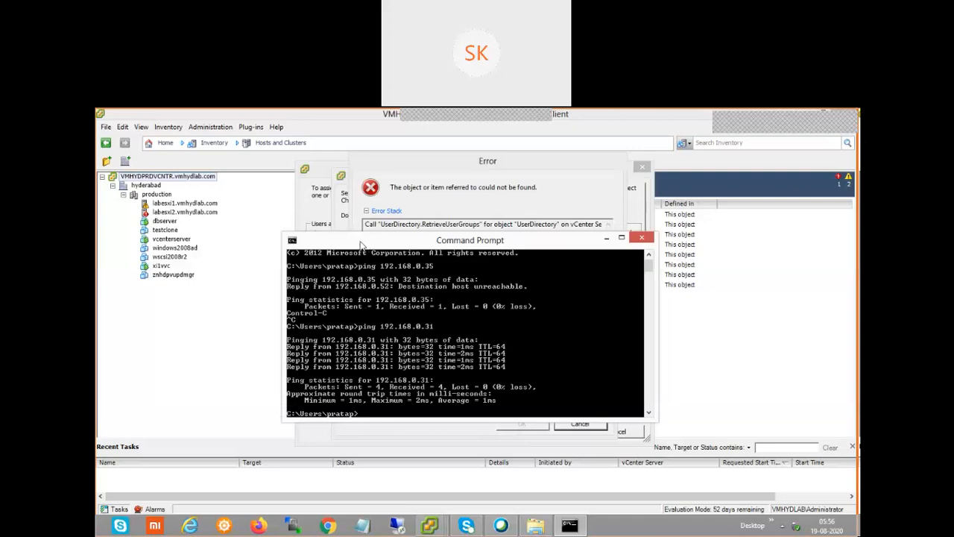
left_click(179, 255)
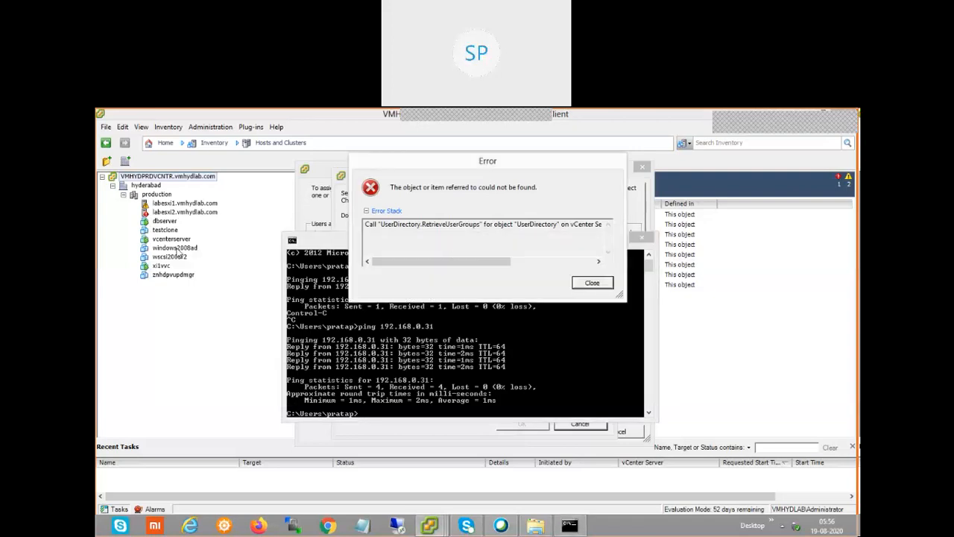
Dismiss the error message and cancel the Select Users and Groups picker
left_click(589, 285)
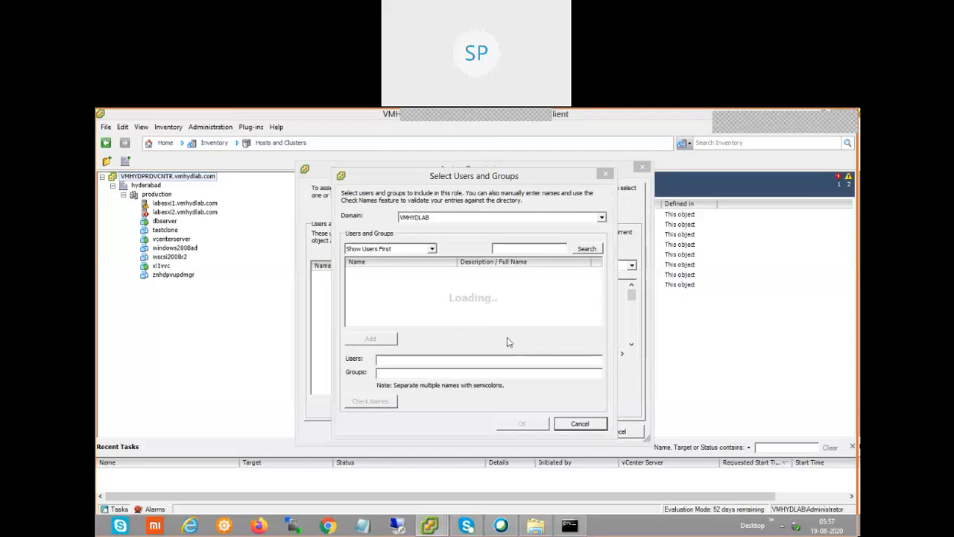
left_click(589, 425)
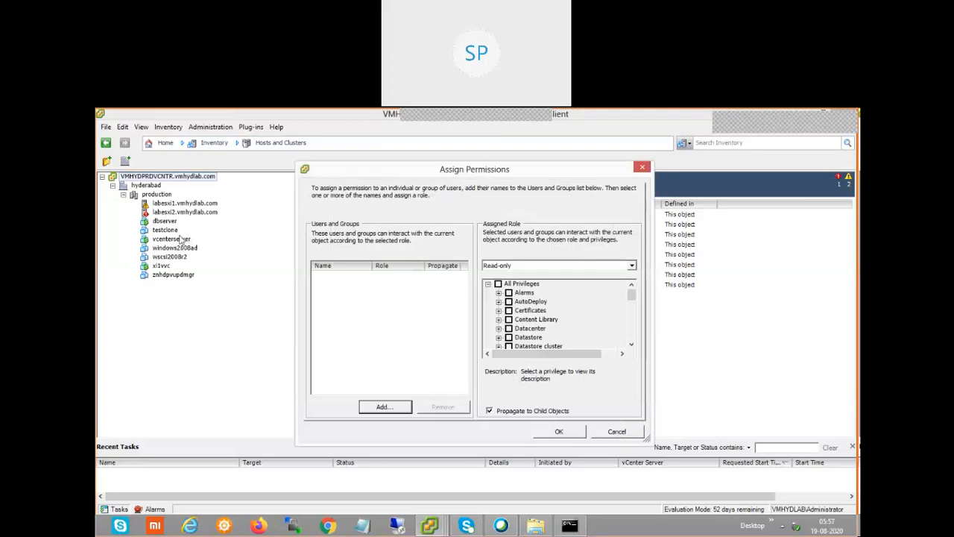
Cancel Assign Permissions and power on the windows2008ad virtual machine
left_click(613, 433)
left_click(179, 249)
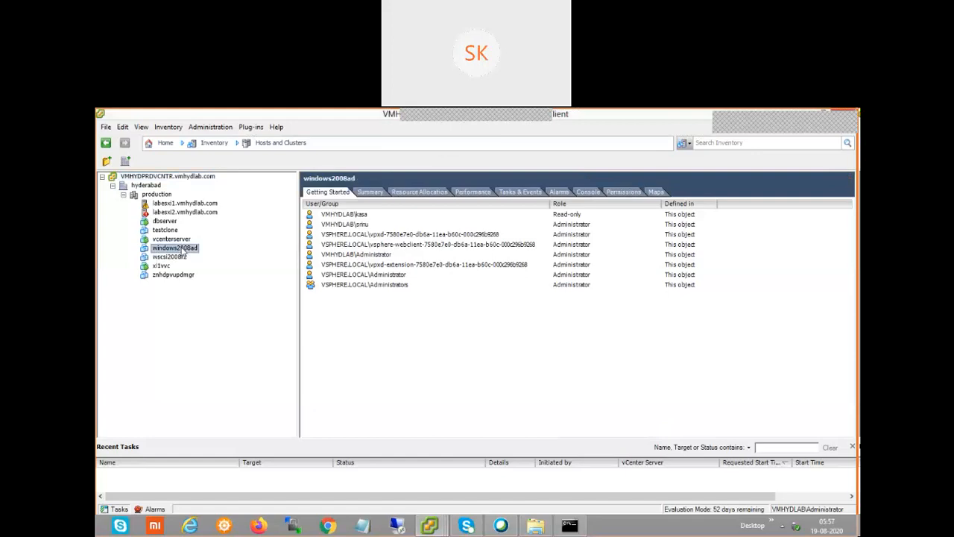
right_click(181, 250)
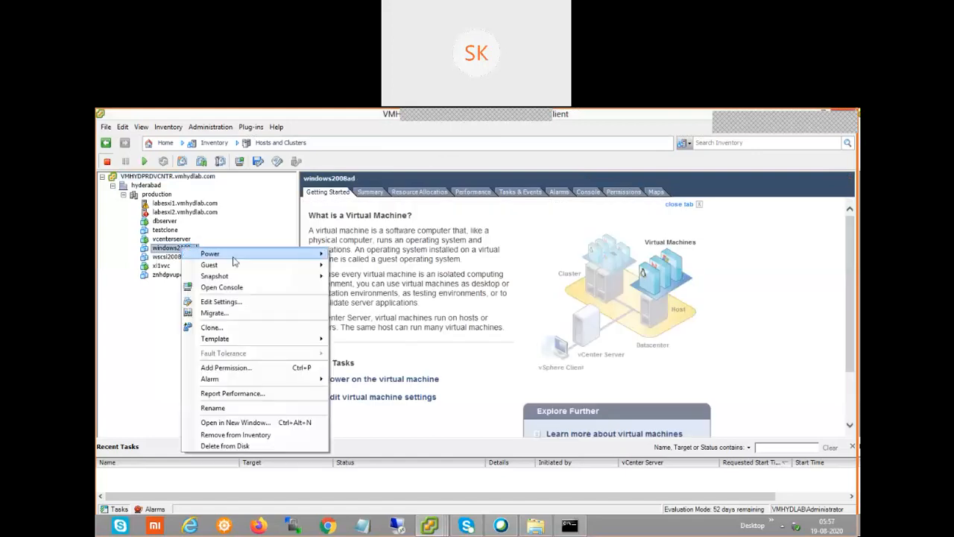
mouse_move(233, 258)
left_click(397, 255)
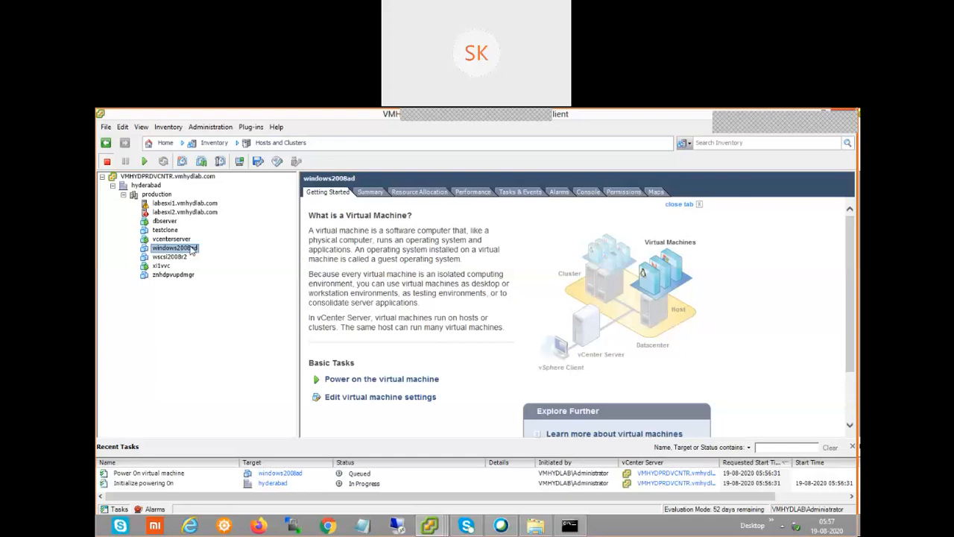
right_click(193, 251)
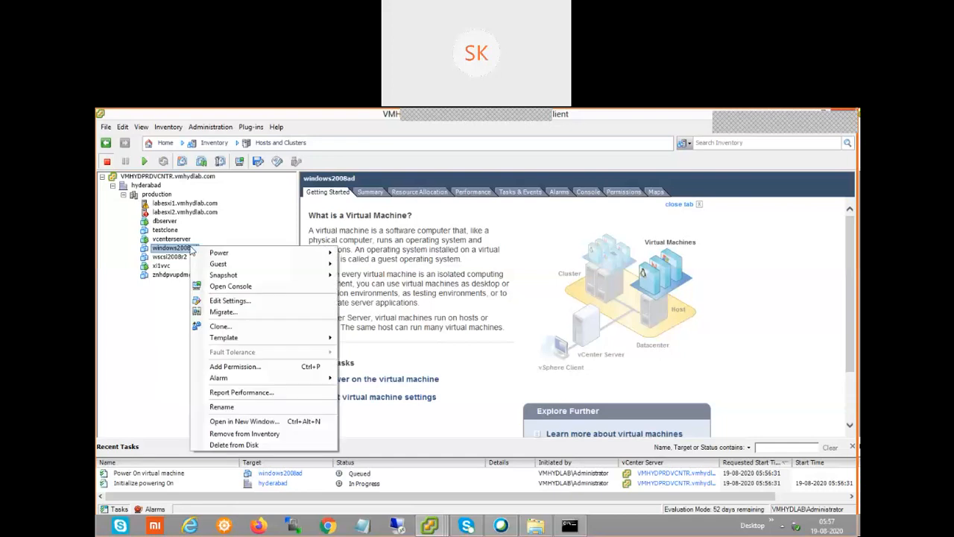
Open the windows2008ad console, minimize it, and show the VMHYDPRDVCNTR root's permissions
left_click(246, 287)
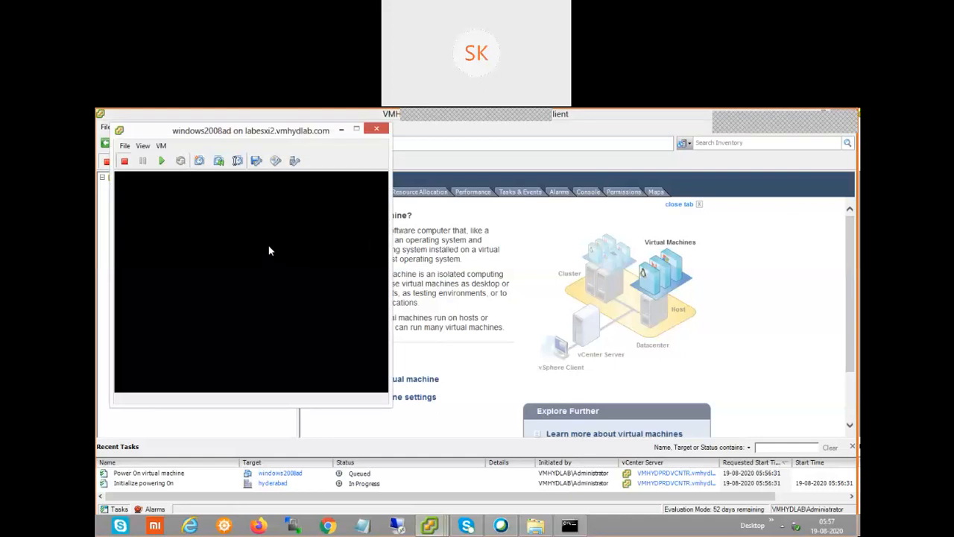
left_click_drag(262, 132, 352, 141)
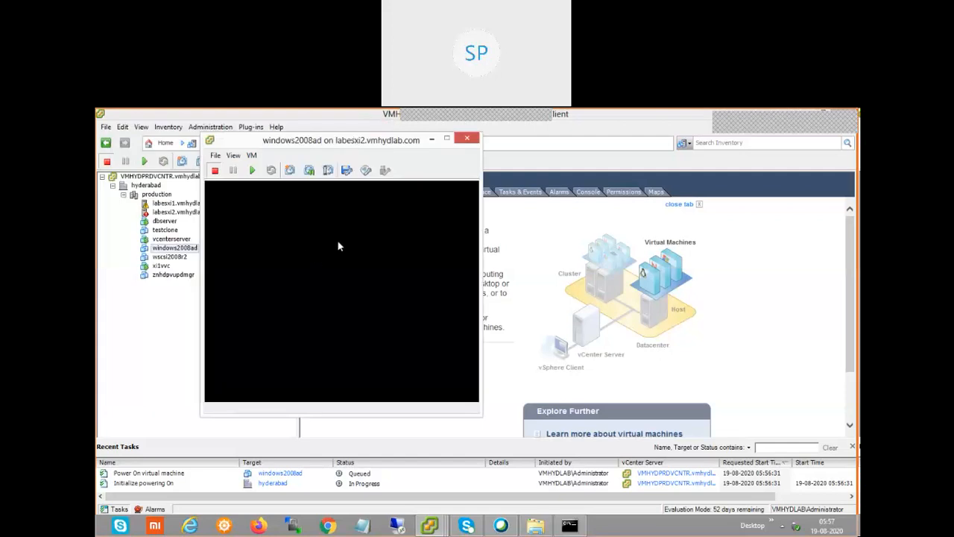
left_click(433, 142)
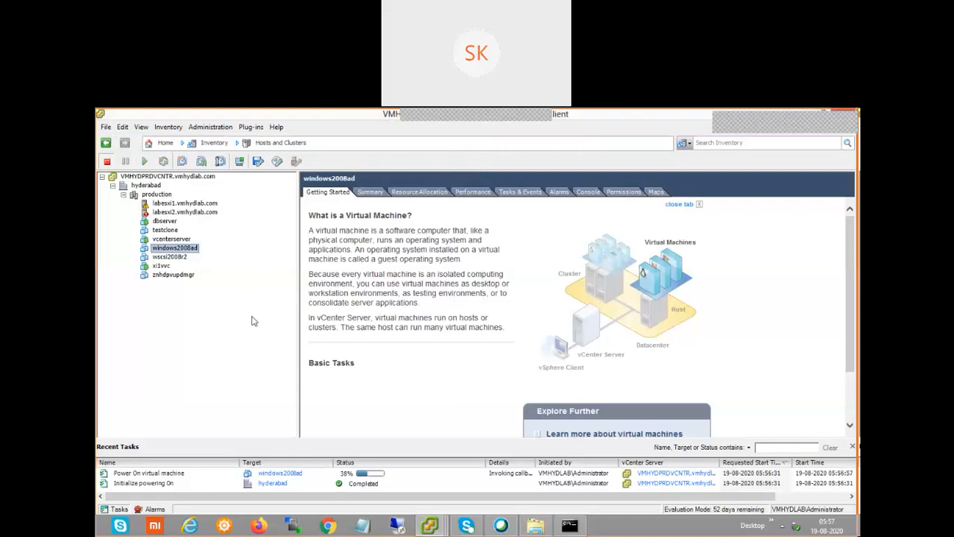
left_click(168, 176)
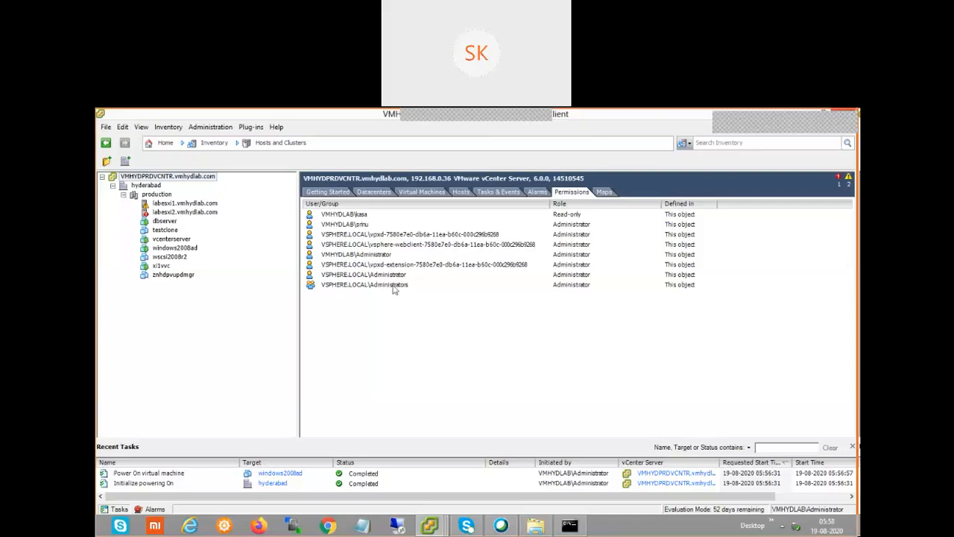
Return to Home and switch to the VMs and Templates view
left_click(169, 129)
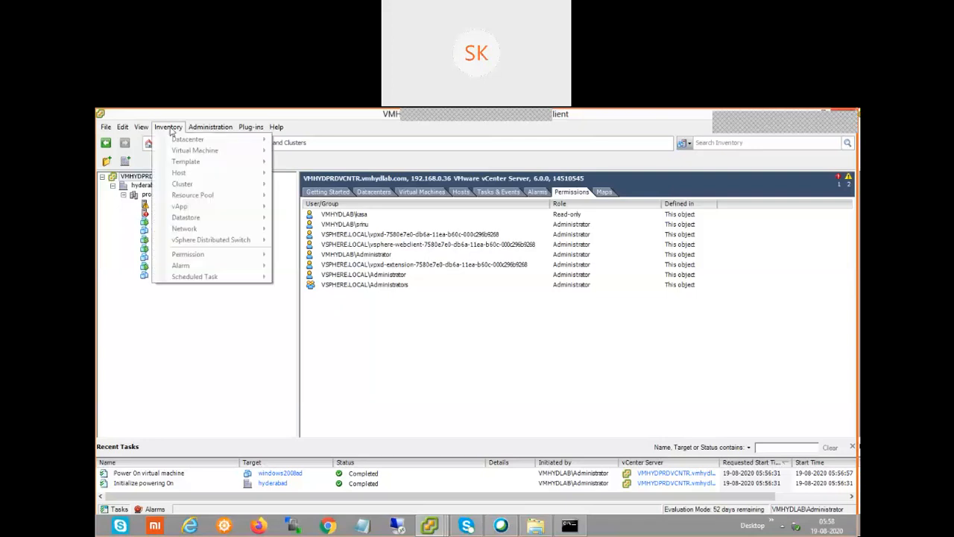
left_click(246, 331)
left_click(171, 142)
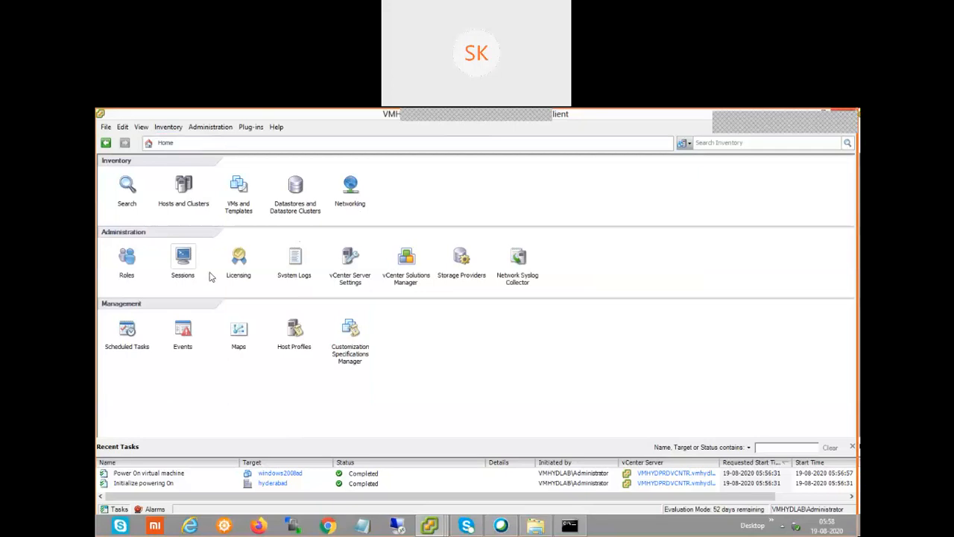
left_click(238, 187)
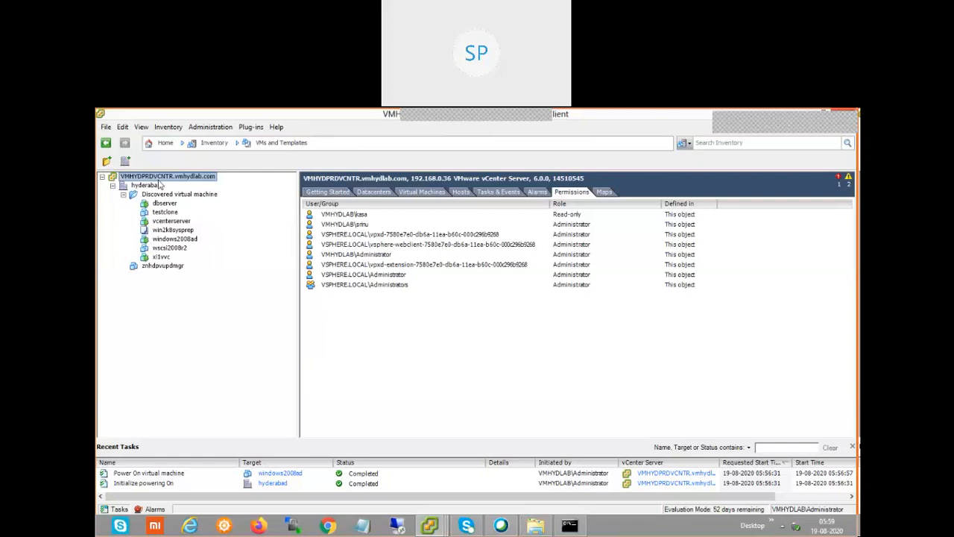
Select the hyderabad datacenter and try twice to create a new folder in it
left_click(146, 185)
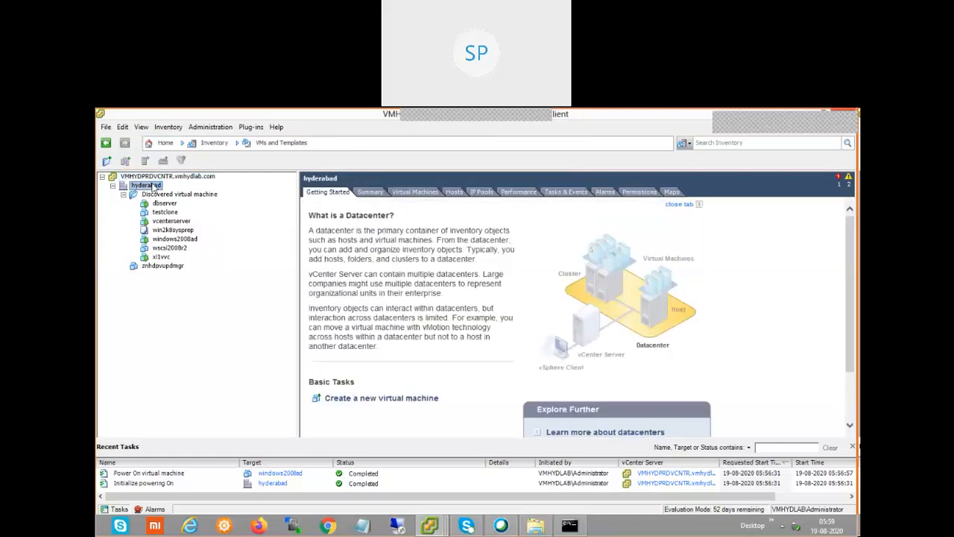
right_click(153, 187)
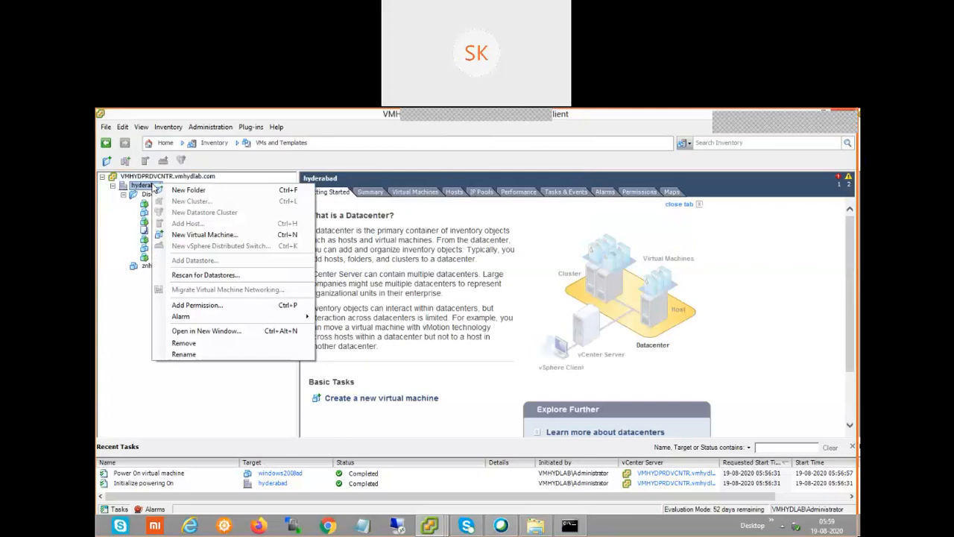
left_click(211, 193)
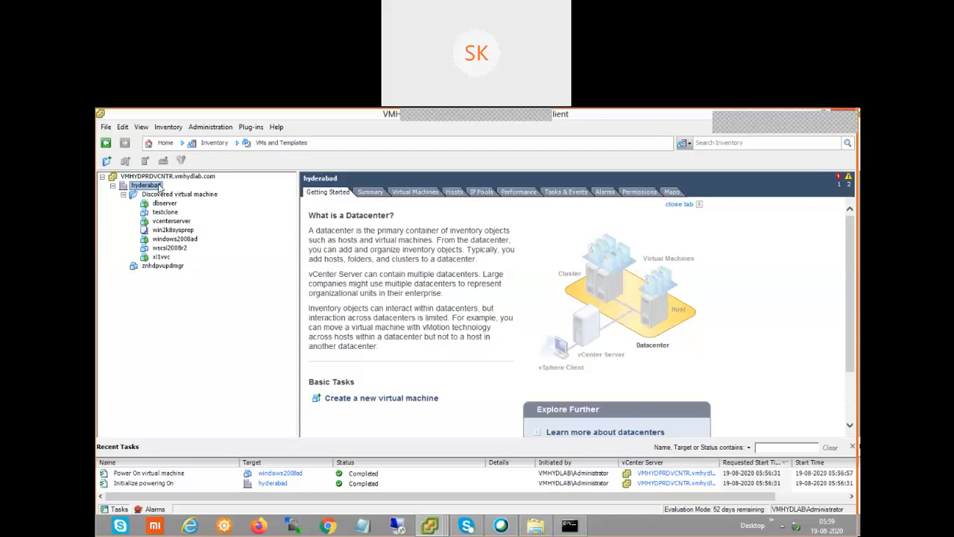
right_click(159, 187)
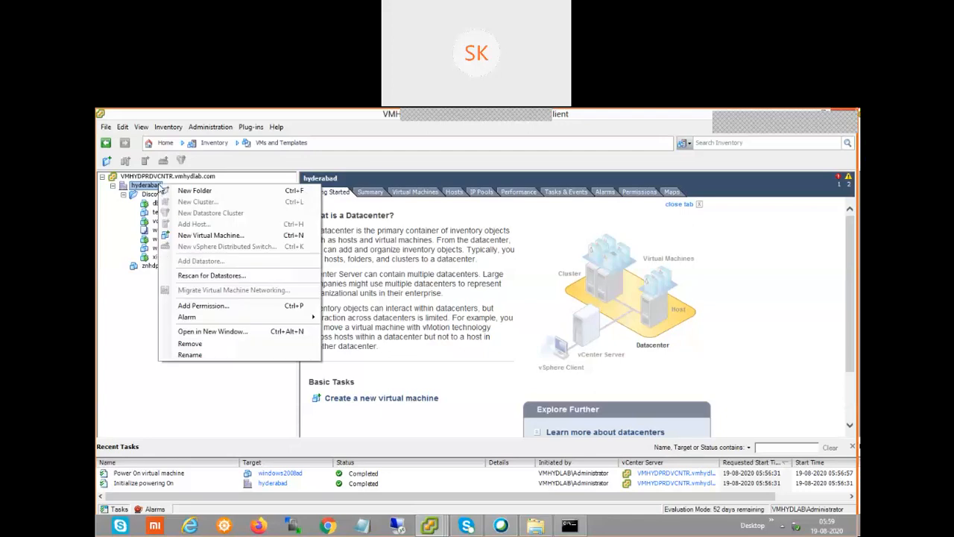
left_click(207, 191)
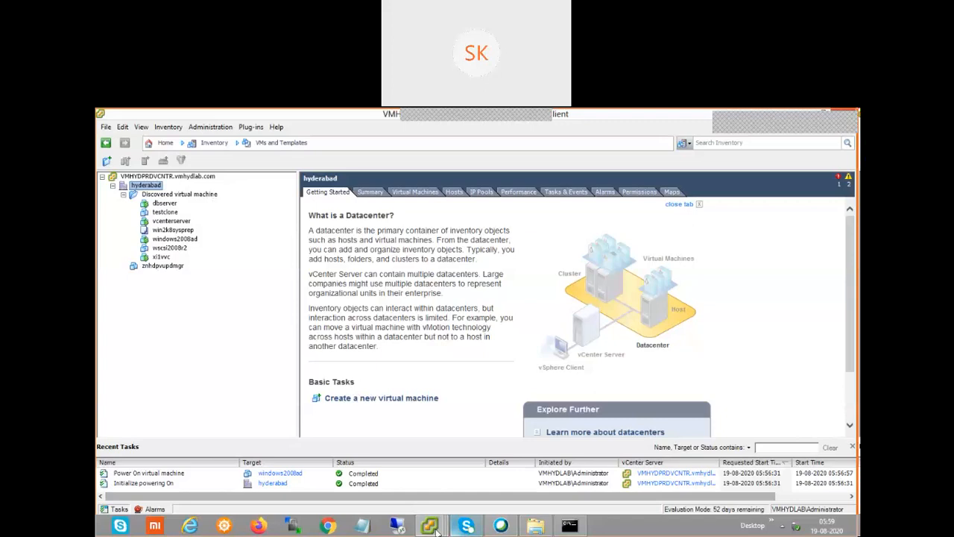
mouse_move(434, 529)
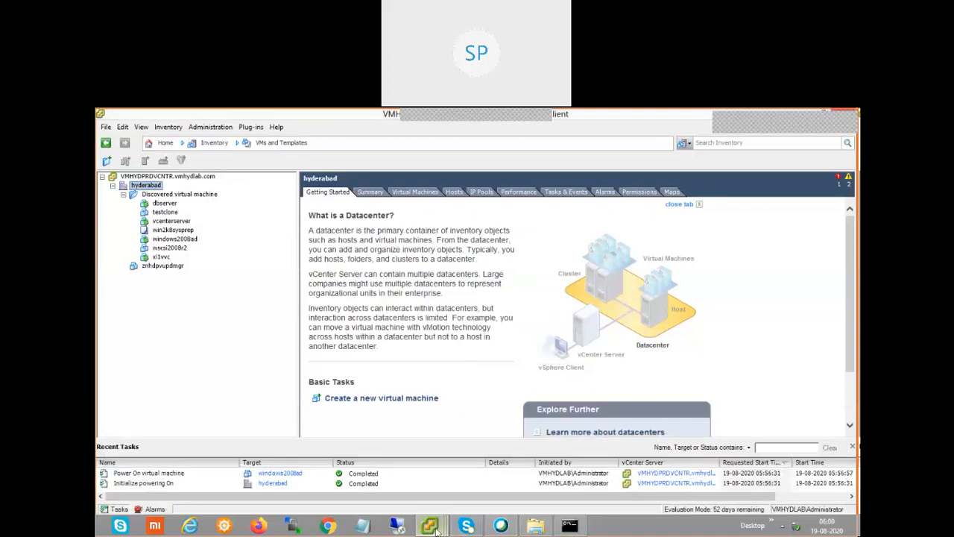
Bring the znhdpvvc01.vmhydlab.com client window to the front
mouse_move(438, 528)
left_click(448, 499)
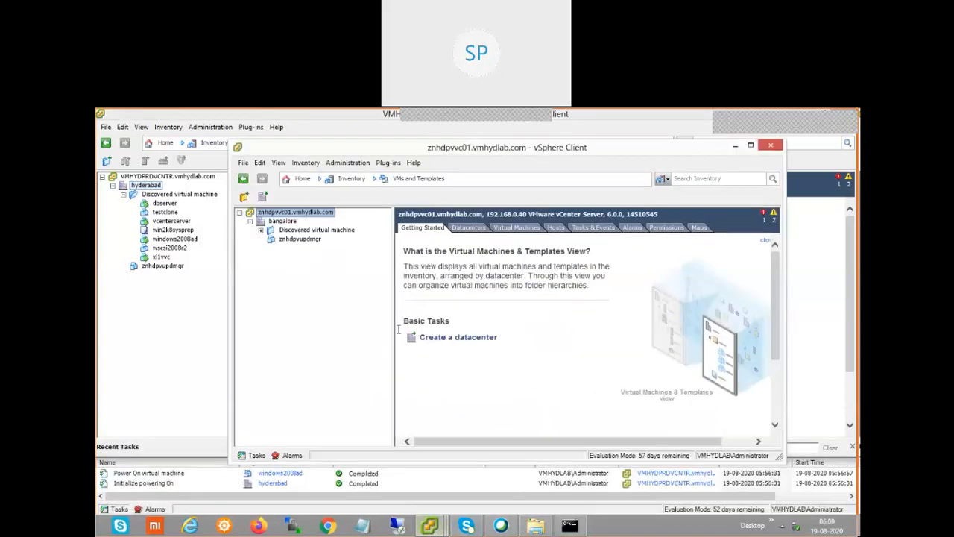
right_click(300, 216)
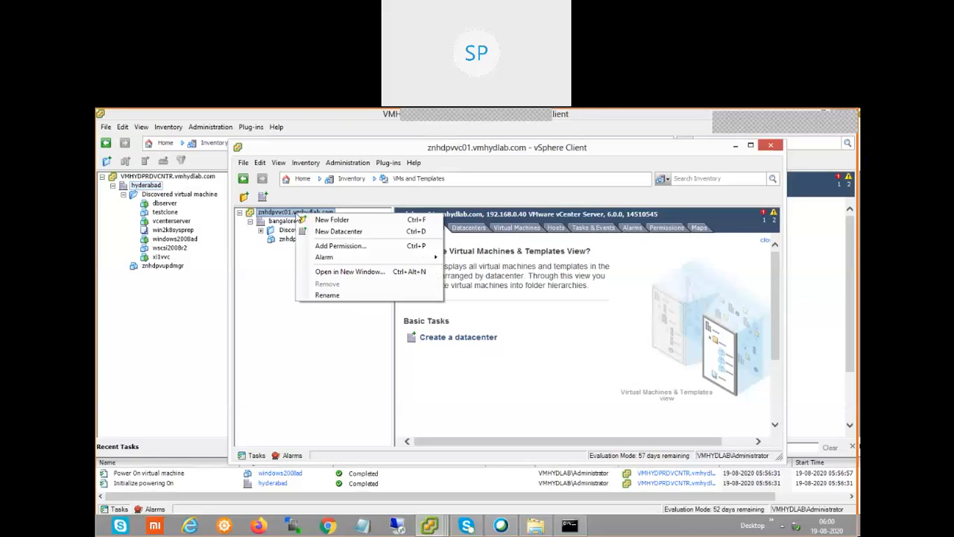
left_click(291, 295)
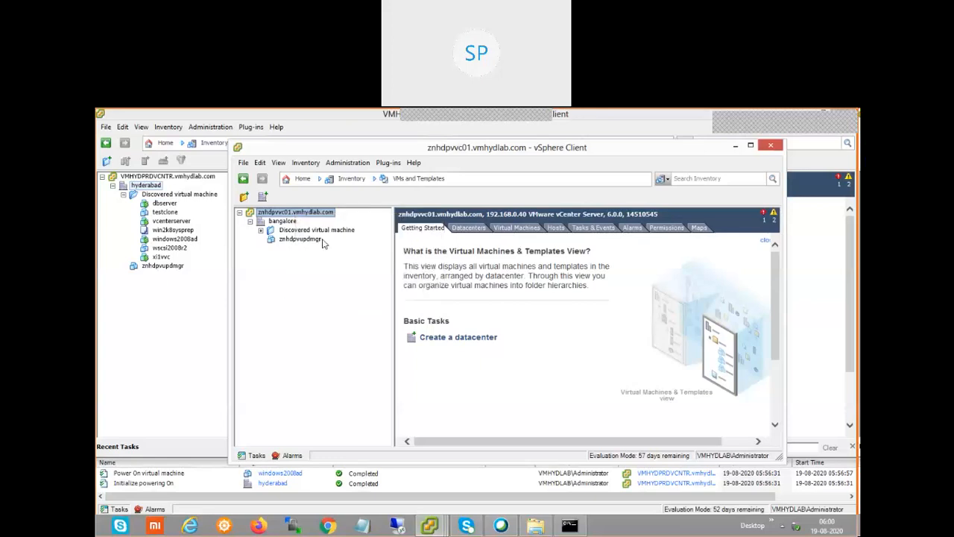
left_click(346, 179)
mouse_move(364, 208)
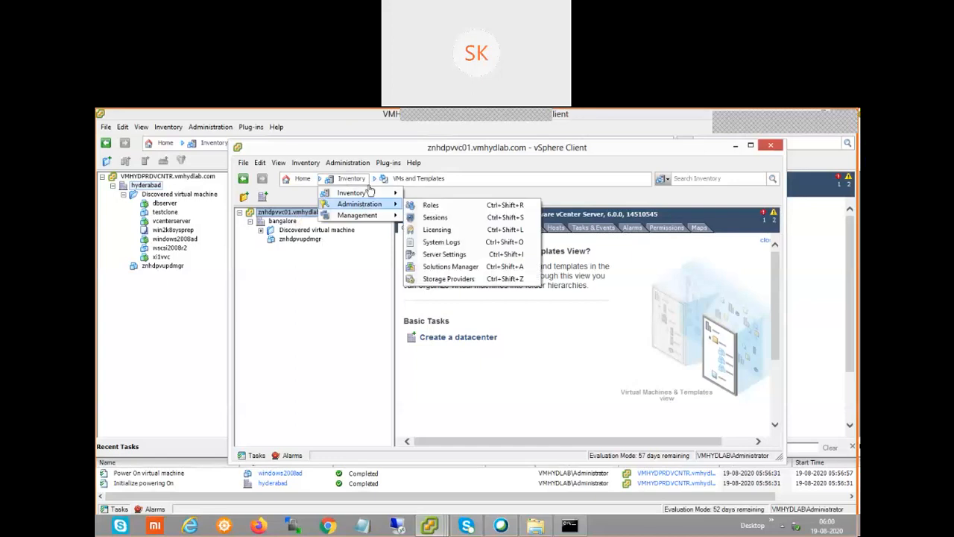
left_click(334, 273)
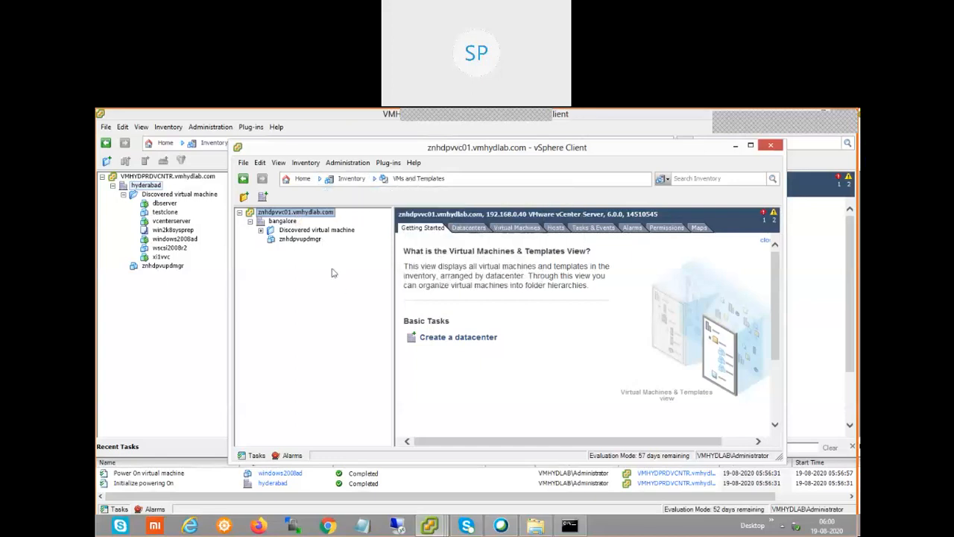
Create a folder named Windowsvms under the znhdpvvc01 vCenter root
right_click(304, 215)
left_click(347, 220)
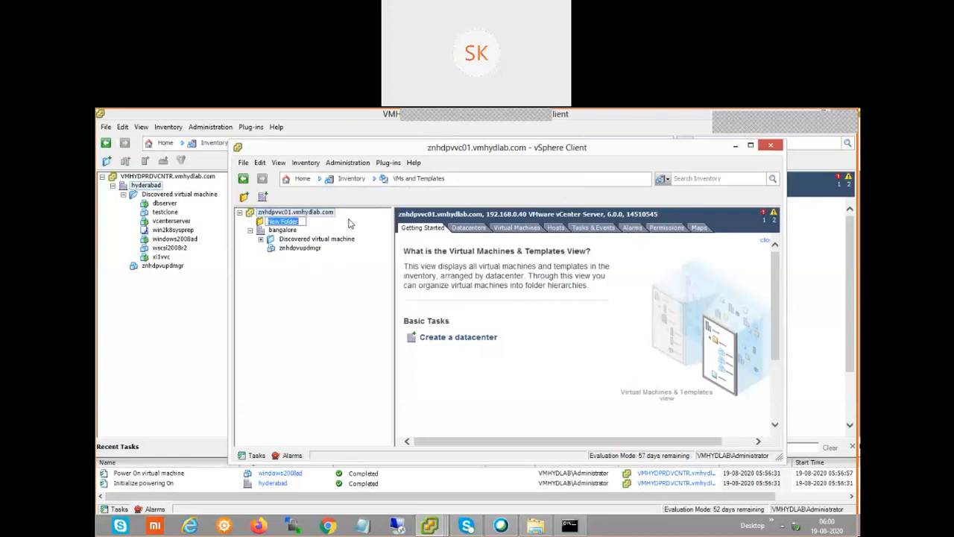
type("Windowsvms")
key("Return")
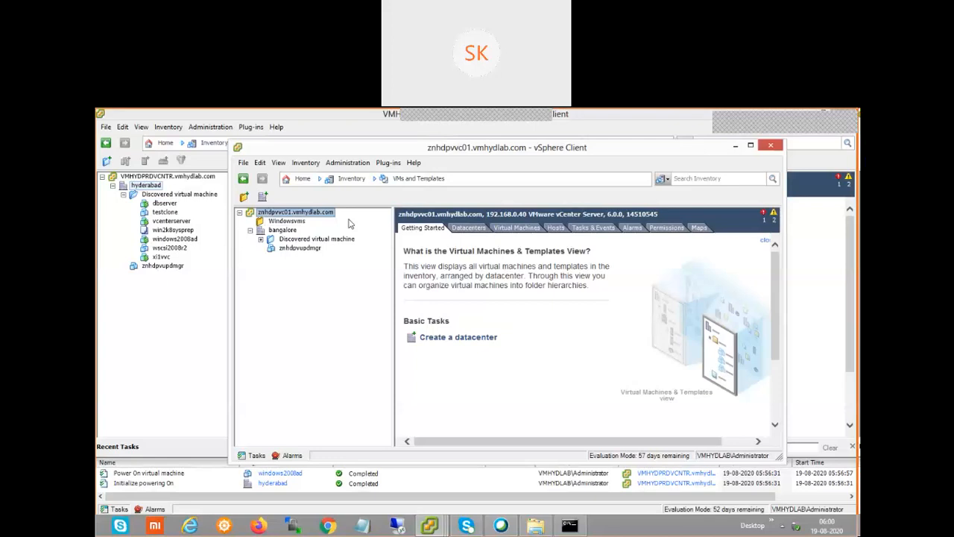
Add folders named Linuxvms and prod under the vCenter root
right_click(309, 217)
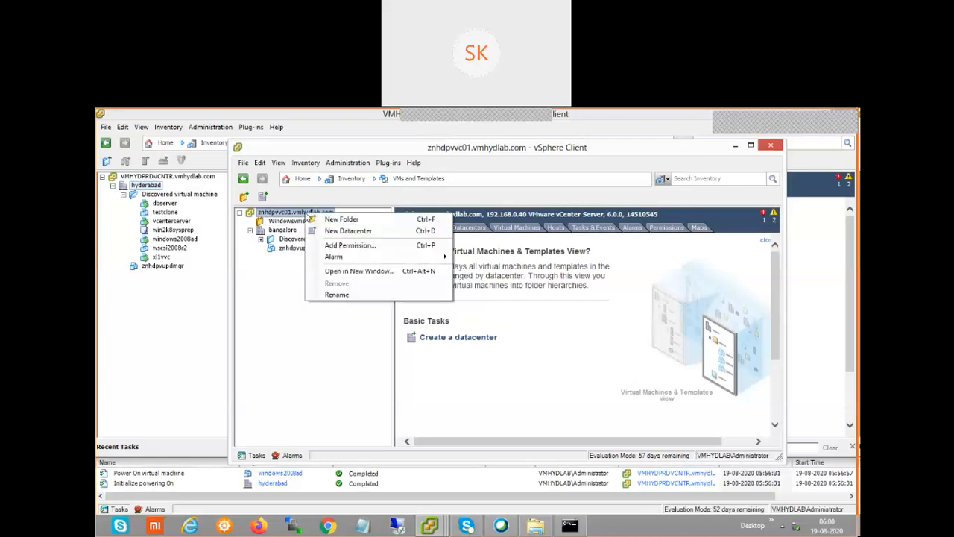
left_click(330, 221)
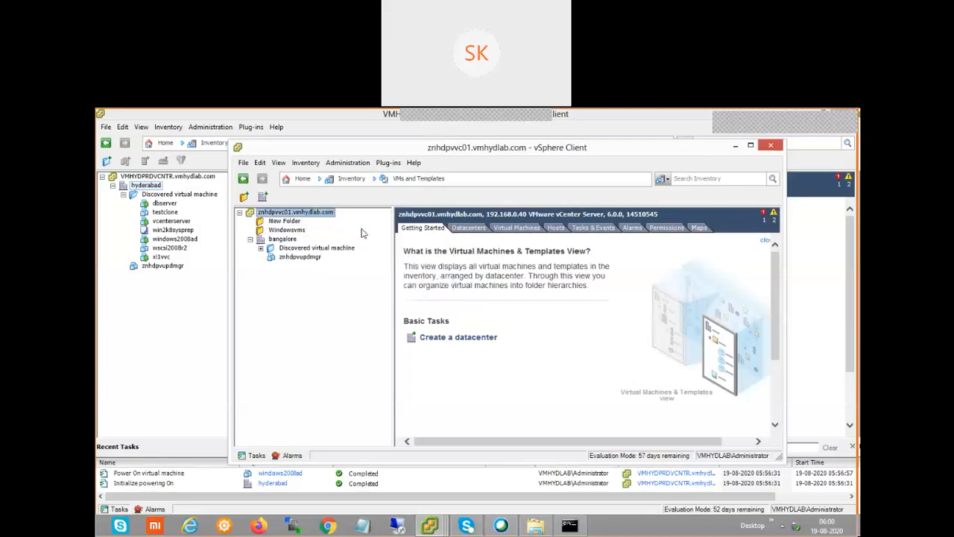
type("Lin")
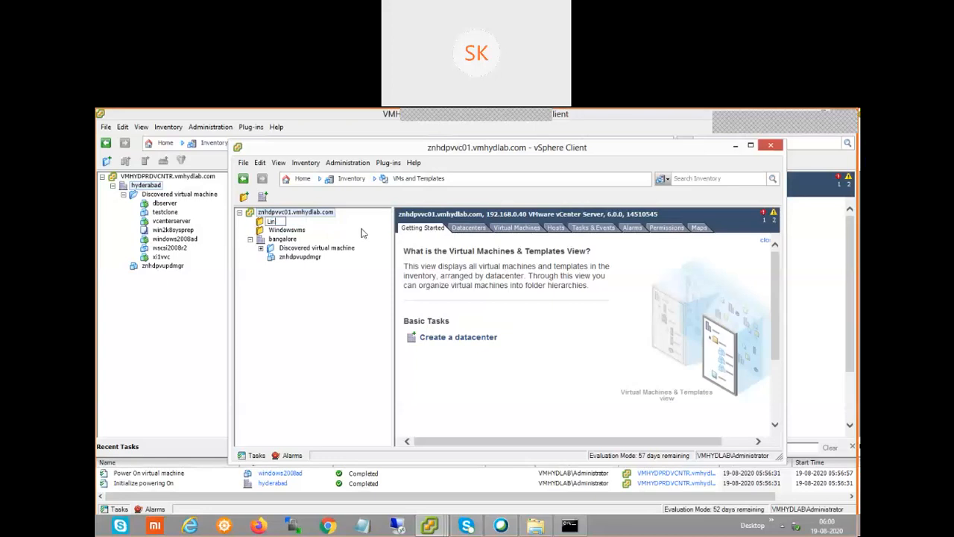
type("uxvms")
key("Return")
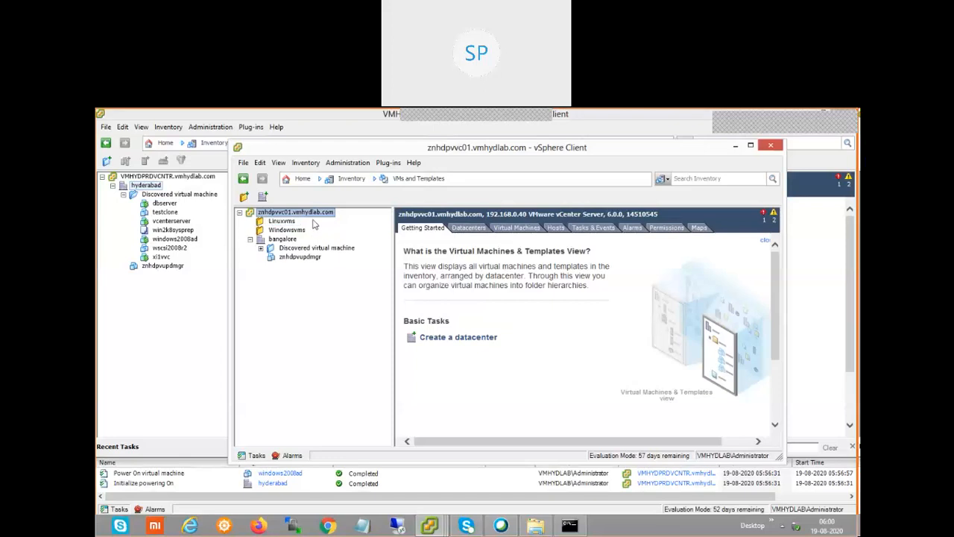
right_click(314, 215)
left_click(340, 217)
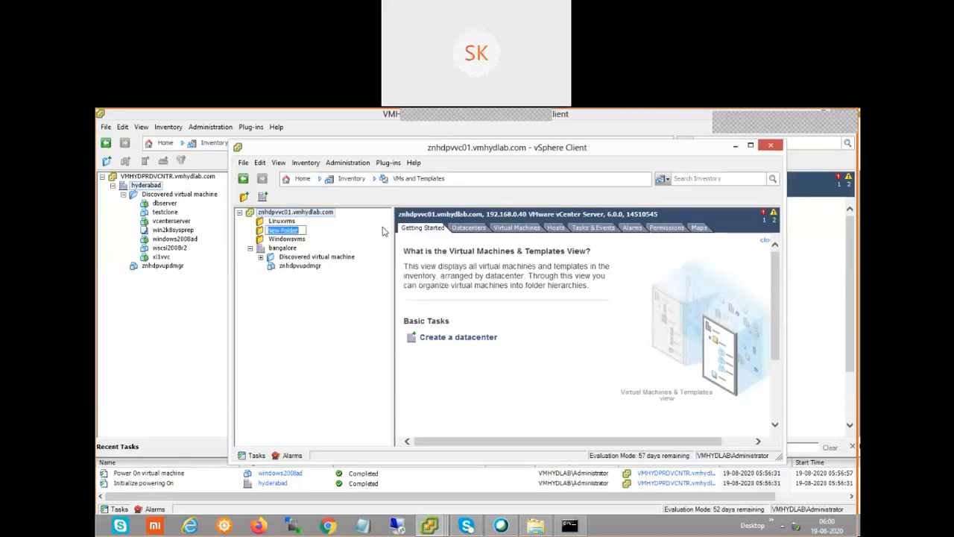
type("prod")
key("Return")
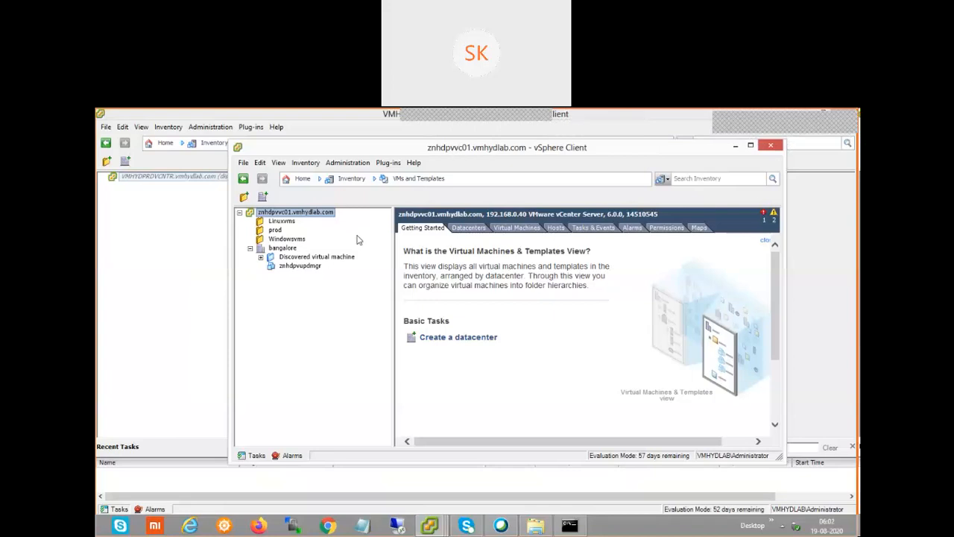
Start adding a permission on the Windowsvms folder
left_click(282, 239)
right_click(285, 240)
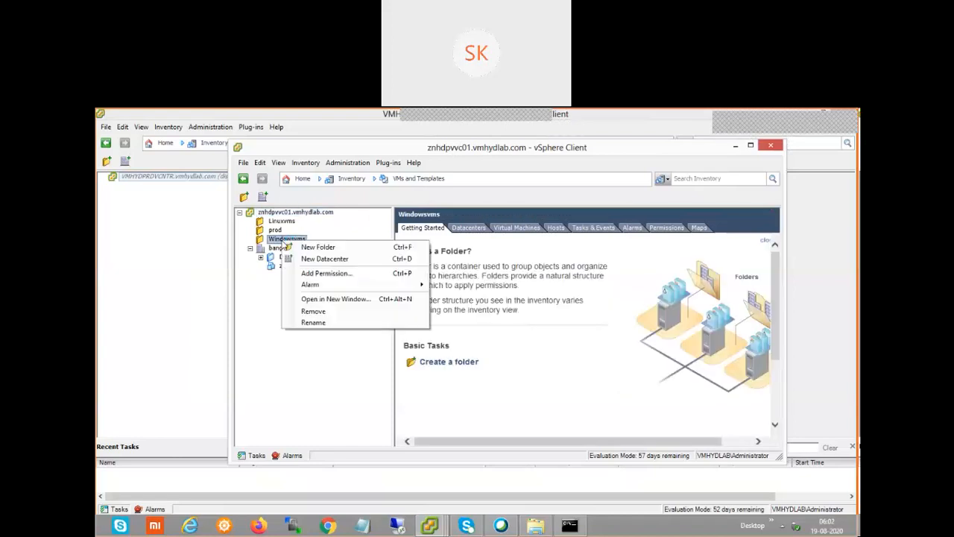
left_click(354, 281)
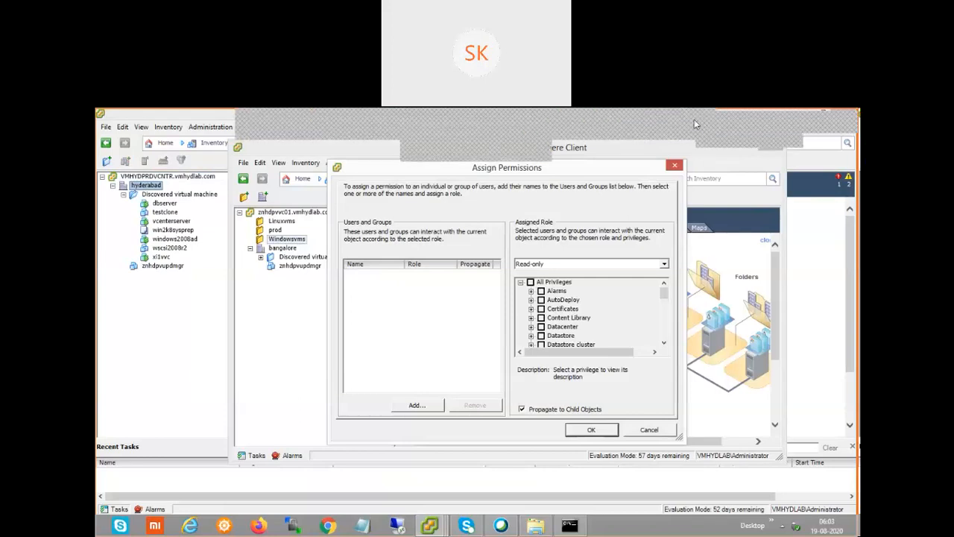
left_click(694, 119)
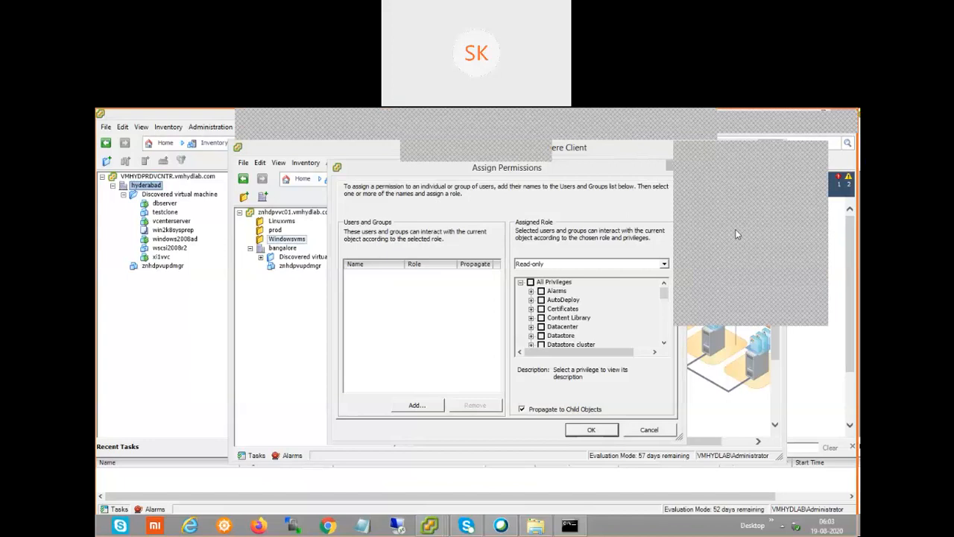
left_click(725, 319)
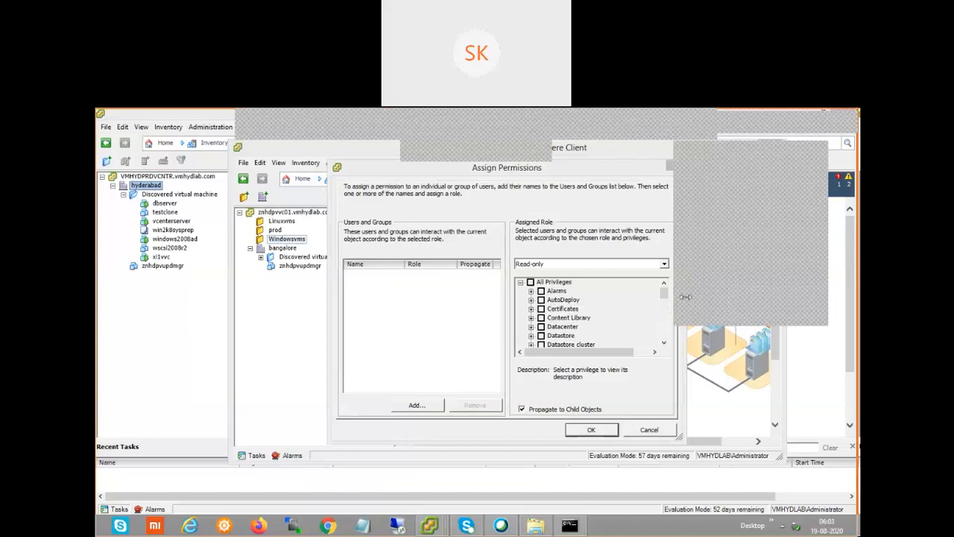